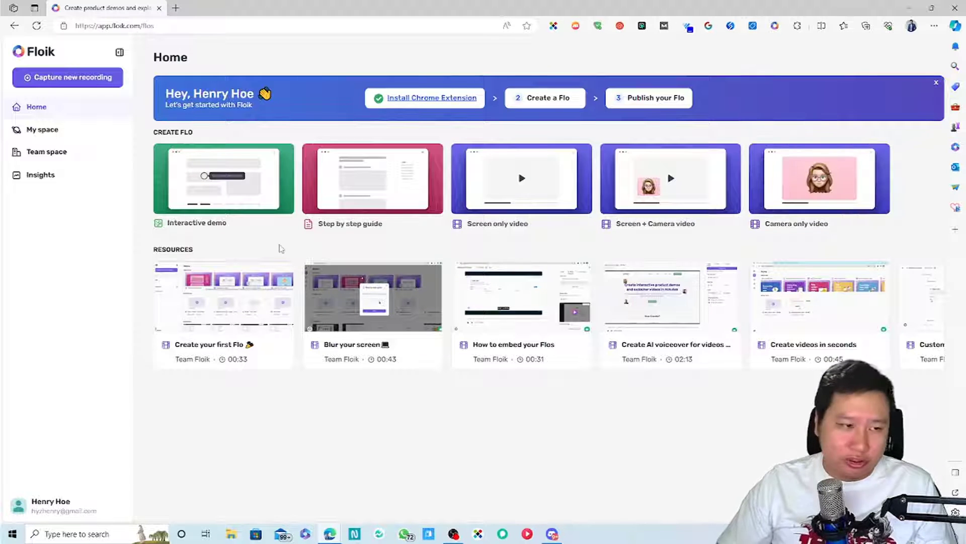
# Preview the Interactive demo sample, following its YouTube Studio walkthrough as far as the Analytics prompt, and close the preview.
pyautogui.click(267, 160)
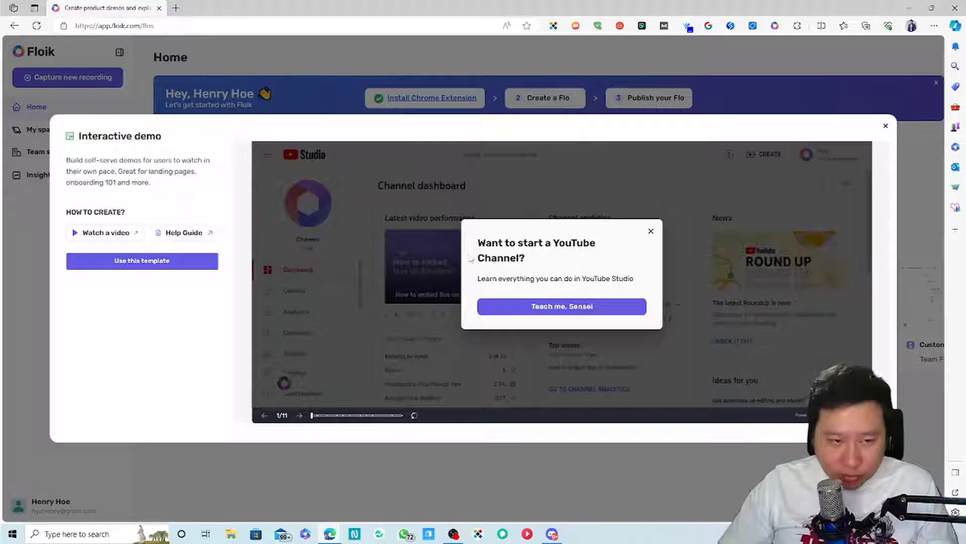
pyautogui.click(542, 308)
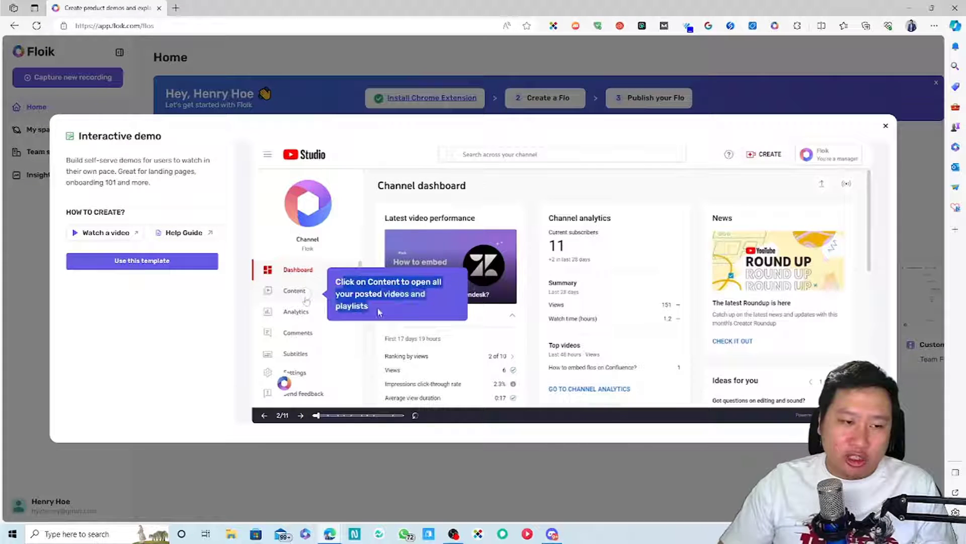
pyautogui.click(298, 292)
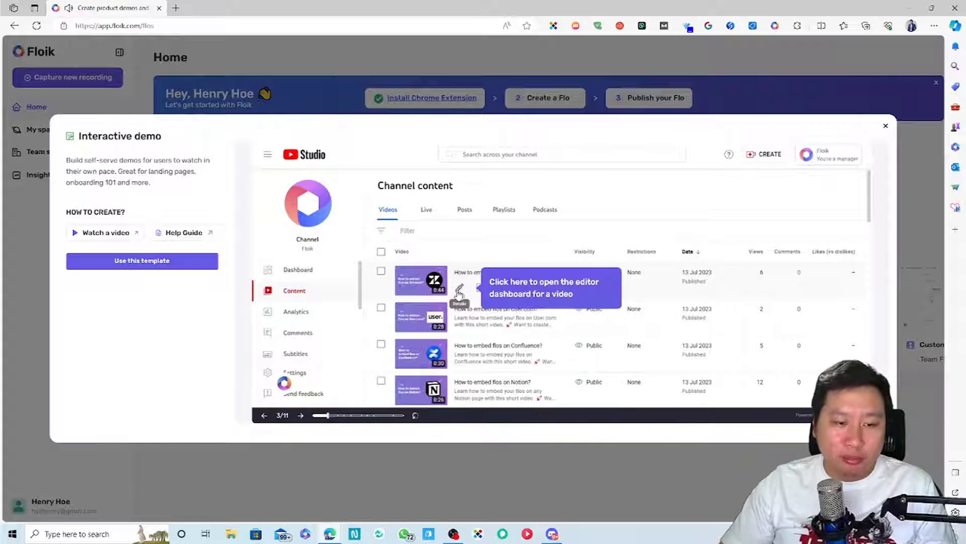
pyautogui.click(458, 290)
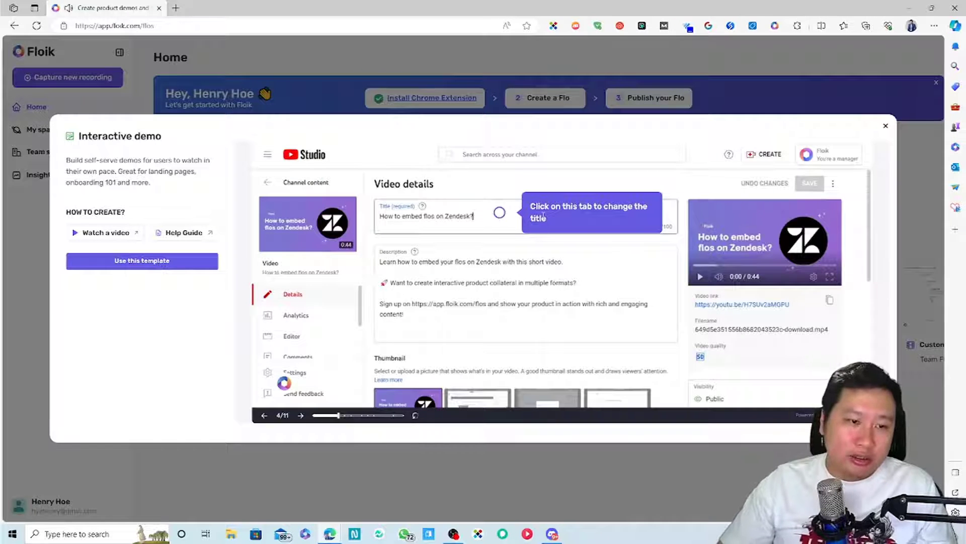
pyautogui.click(496, 214)
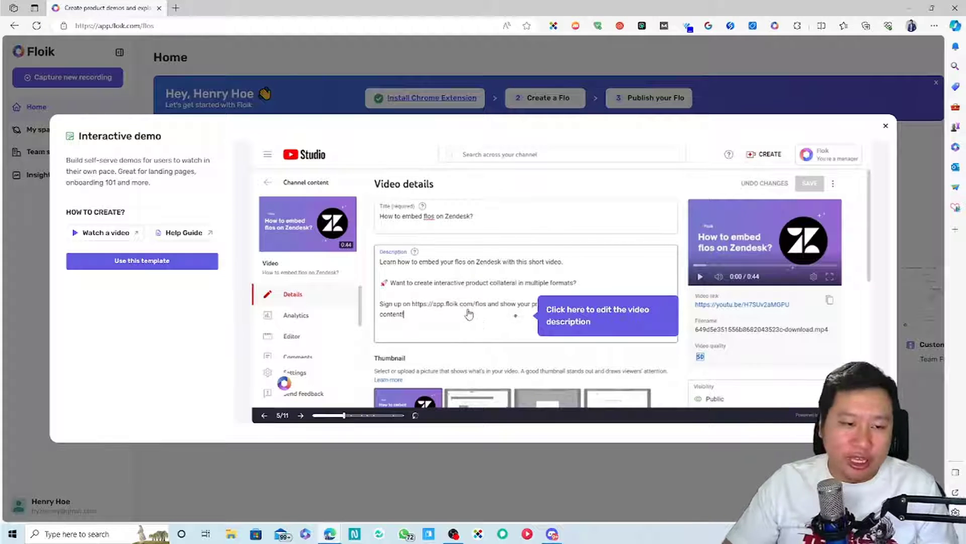
pyautogui.click(515, 316)
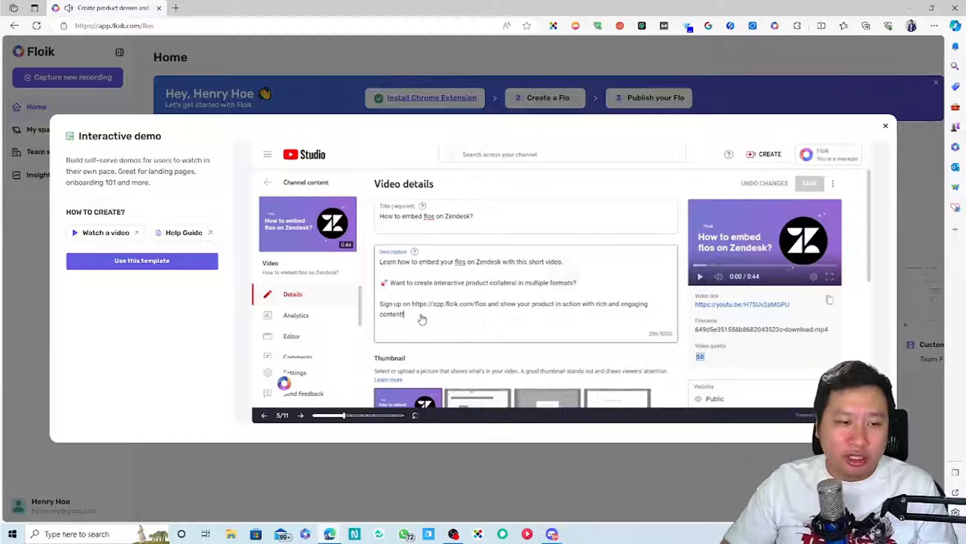
pyautogui.click(553, 277)
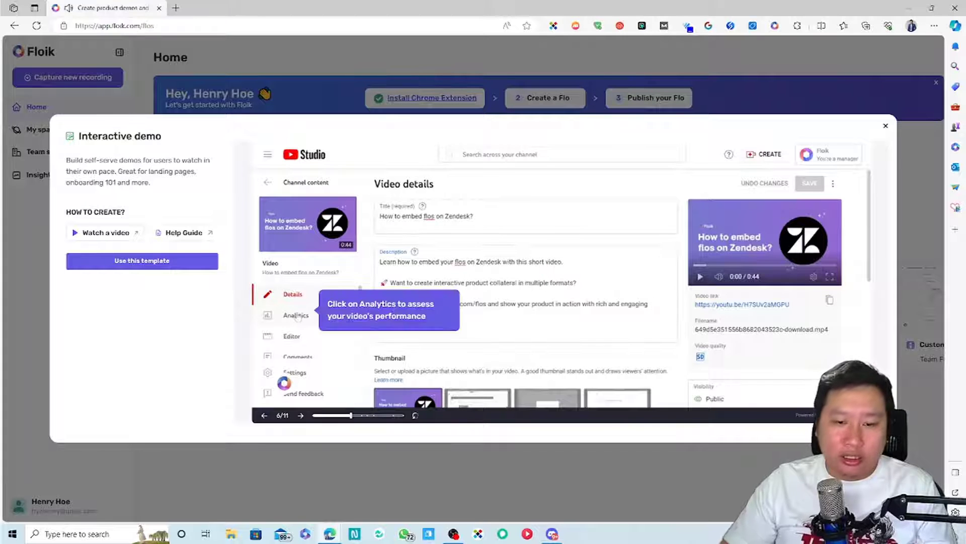
pyautogui.click(885, 125)
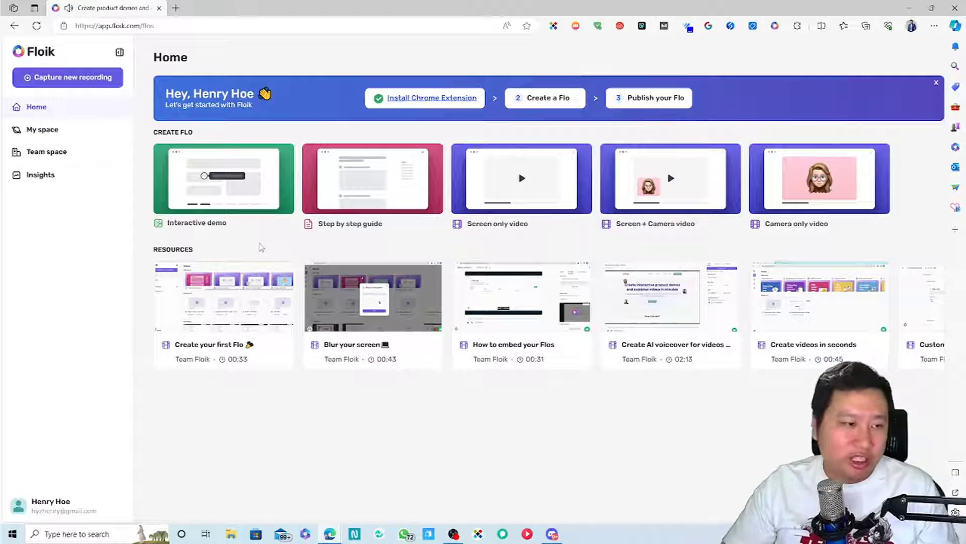
# View the Step by step guide sample and try opening and dismissing the question form on its first screenshot.
pyautogui.click(409, 176)
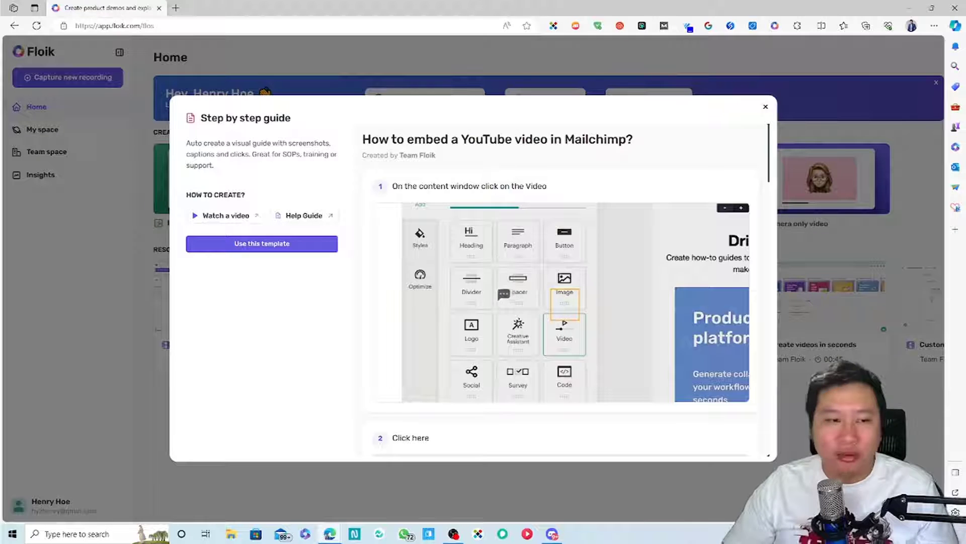
pyautogui.scroll(-2, 503, 262)
pyautogui.scroll(2, 493, 247)
pyautogui.click(579, 318)
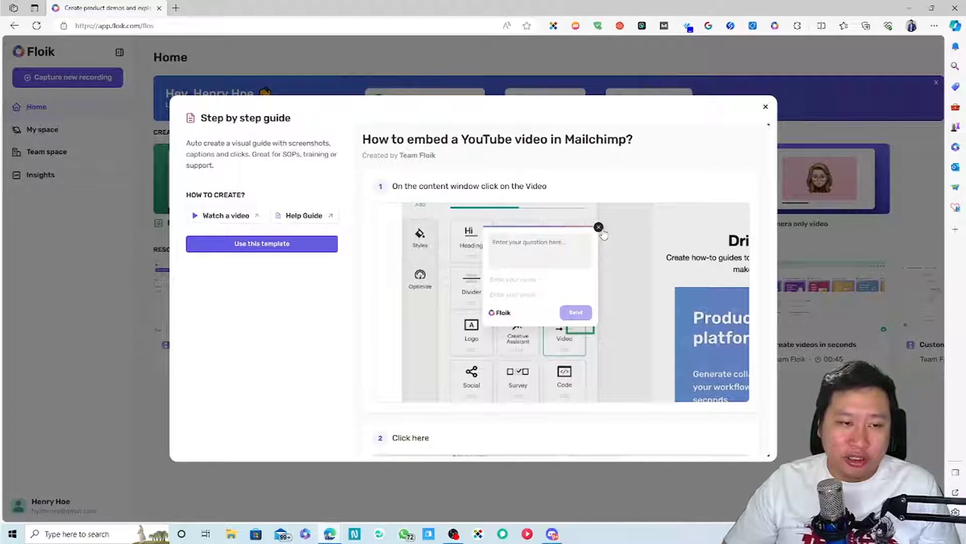
pyautogui.click(601, 230)
pyautogui.click(562, 298)
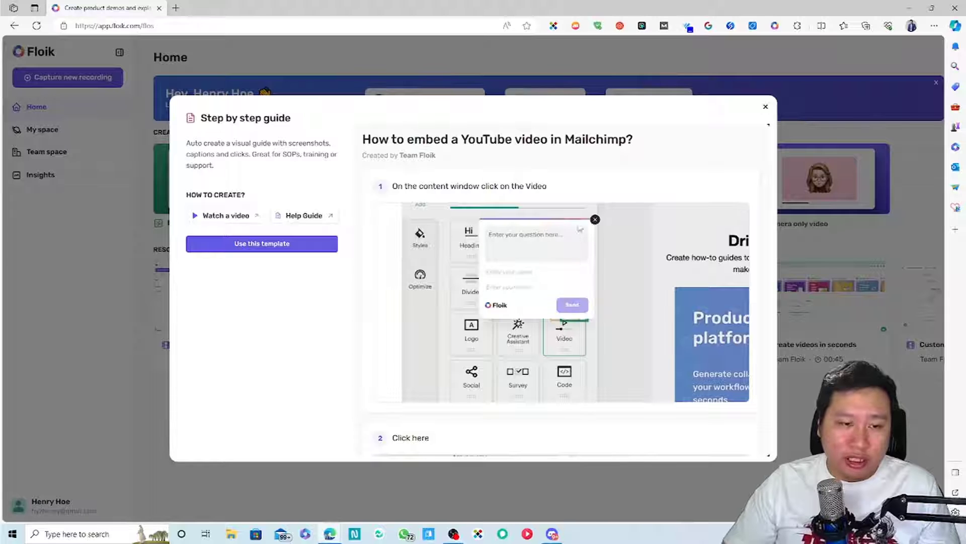
pyautogui.click(595, 220)
pyautogui.click(623, 342)
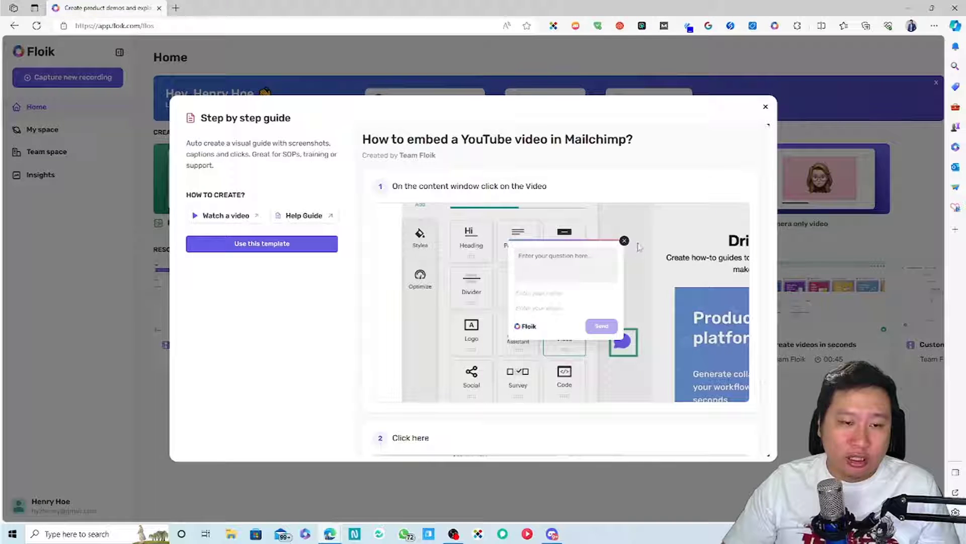
pyautogui.click(624, 240)
pyautogui.click(561, 304)
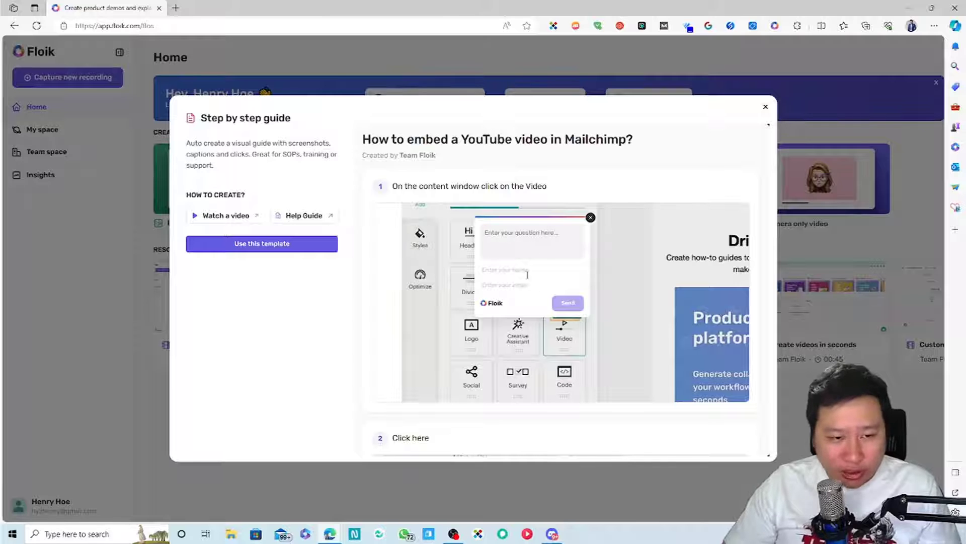
pyautogui.click(590, 217)
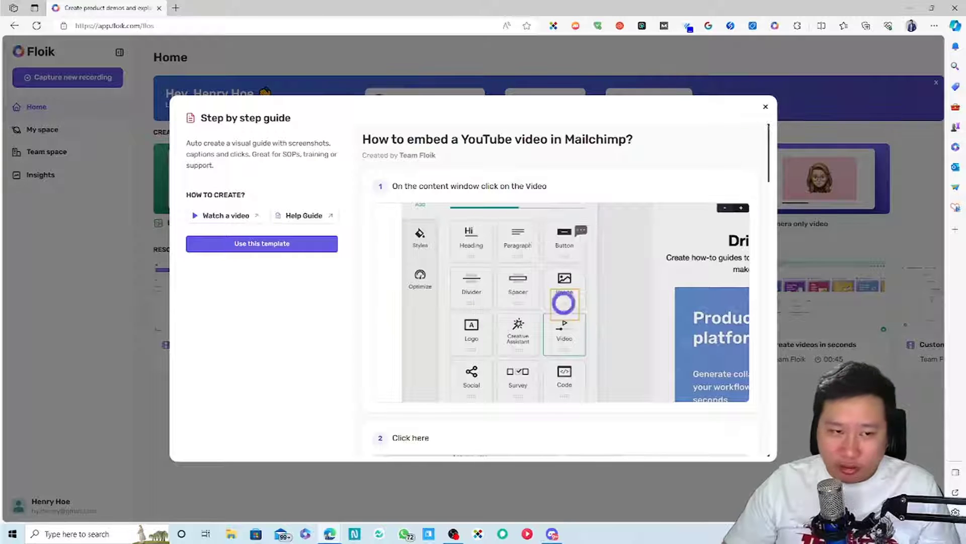
# Read through the sample guide on embedding a YouTube video in Mailchimp and close the preview.
pyautogui.scroll(-5, 460, 287)
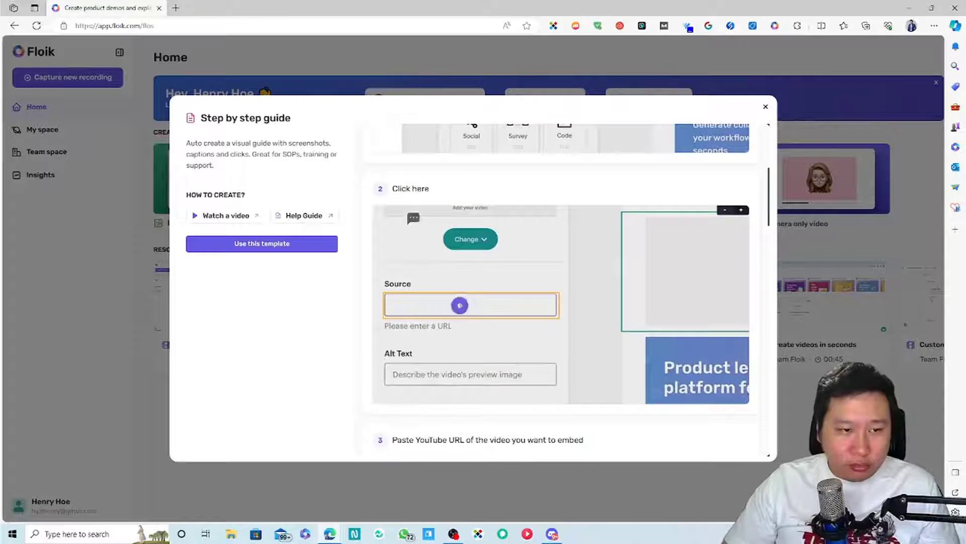
pyautogui.scroll(-2, 562, 290)
pyautogui.scroll(-8, 562, 289)
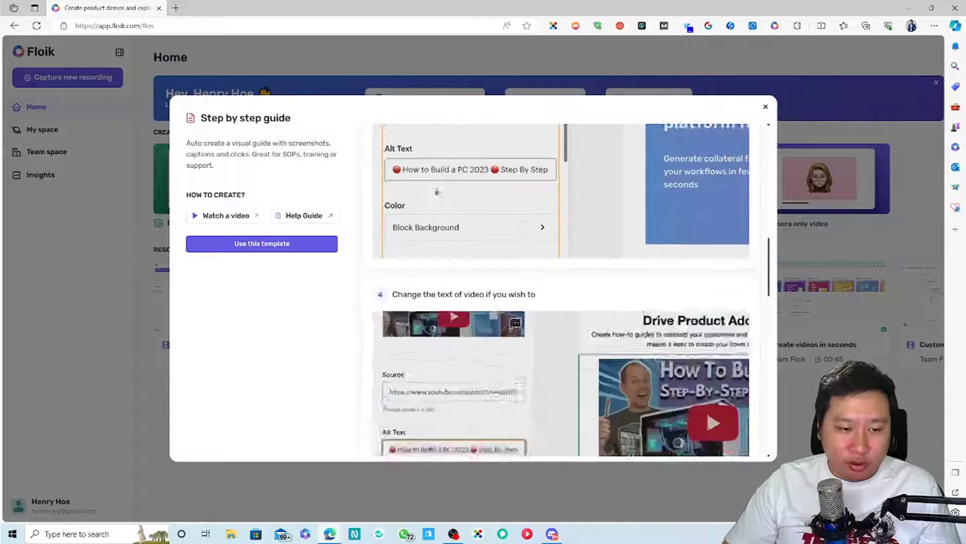
pyautogui.scroll(-3, 562, 290)
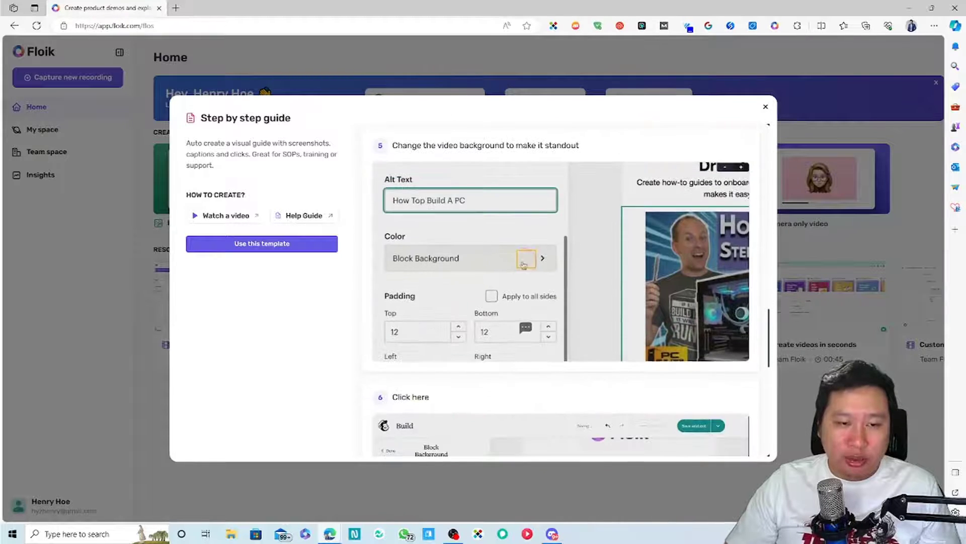
pyautogui.scroll(-10, 561, 289)
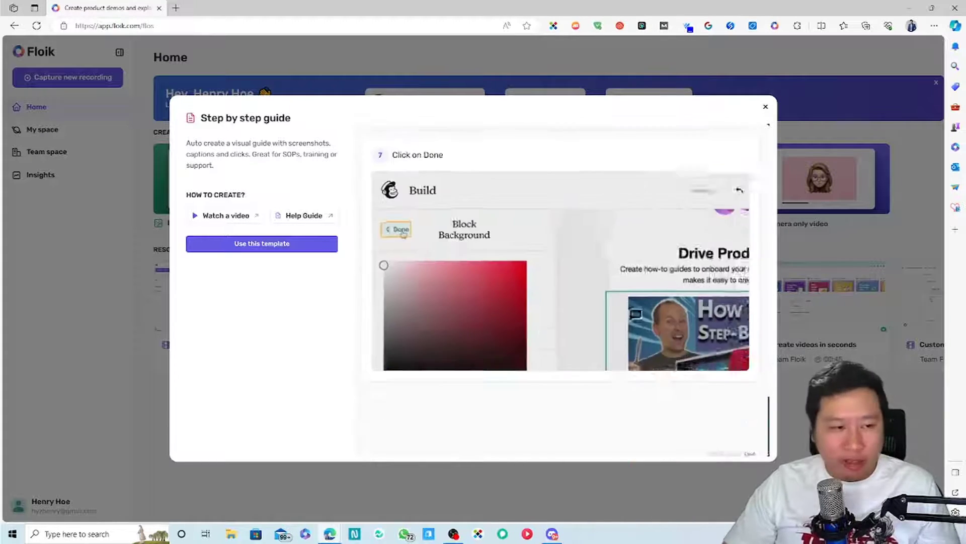
pyautogui.scroll(15, 561, 289)
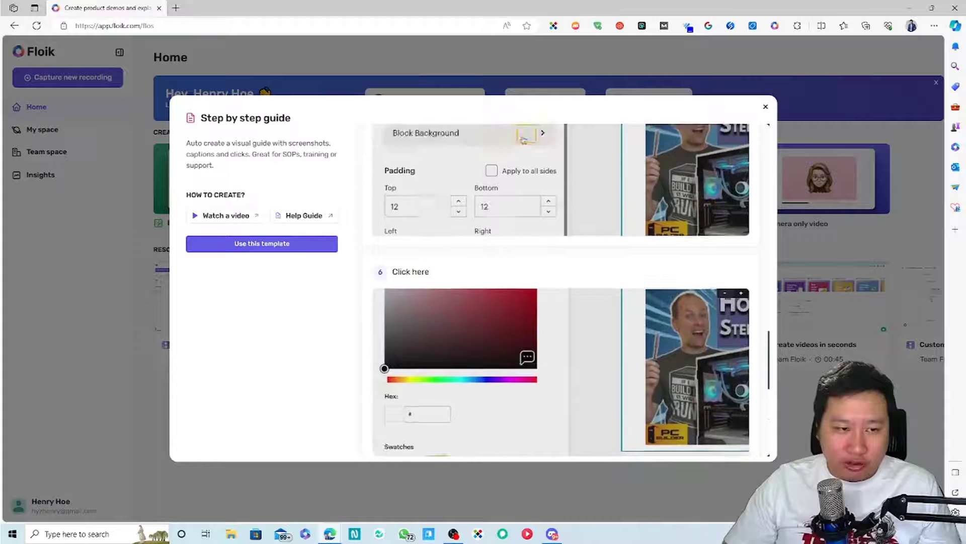
pyautogui.scroll(10, 562, 289)
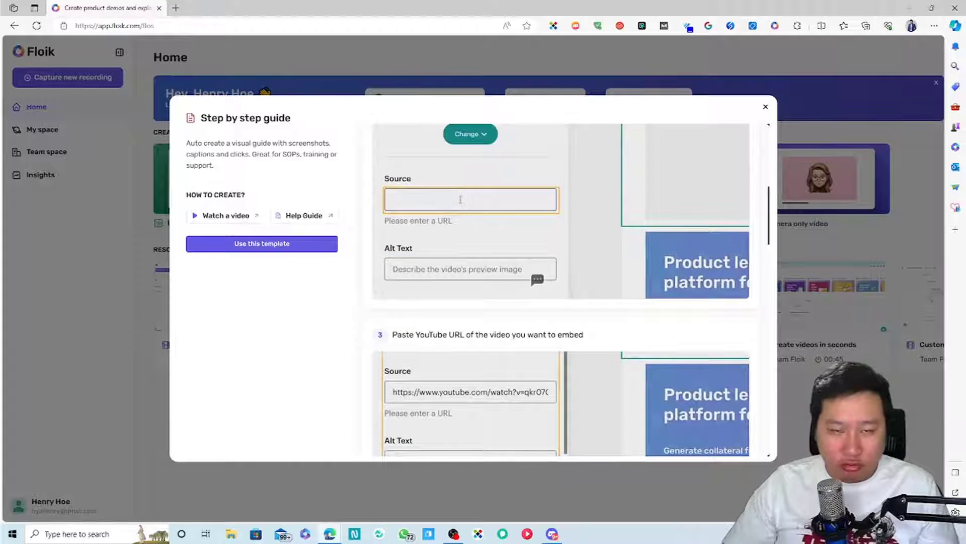
pyautogui.click(766, 107)
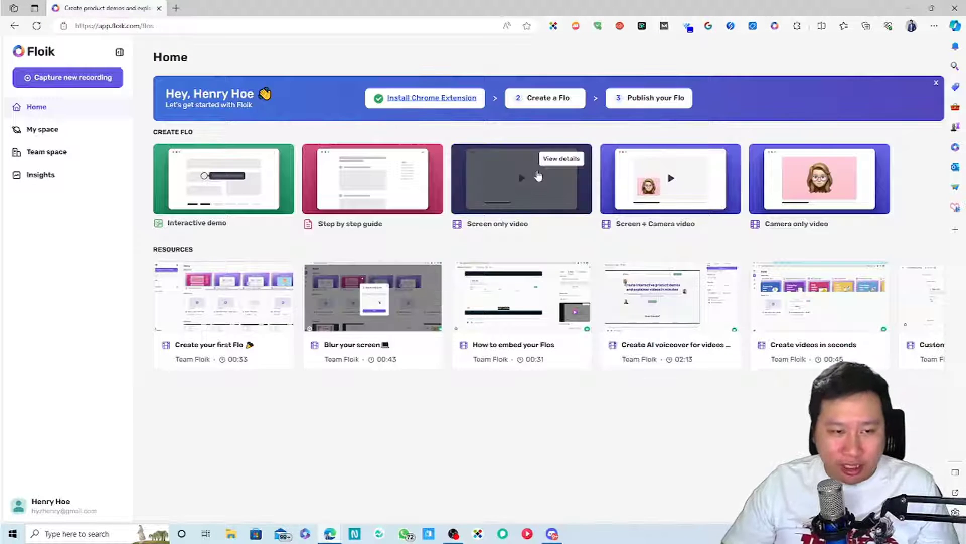
# Play the Screen only video sample briefly, check its comment form, and close the preview.
pyautogui.click(563, 161)
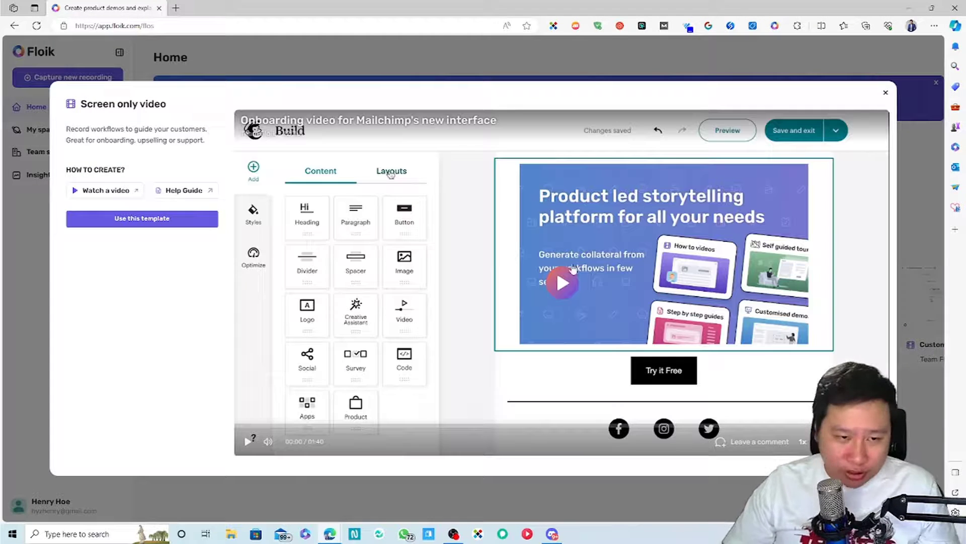
pyautogui.click(564, 295)
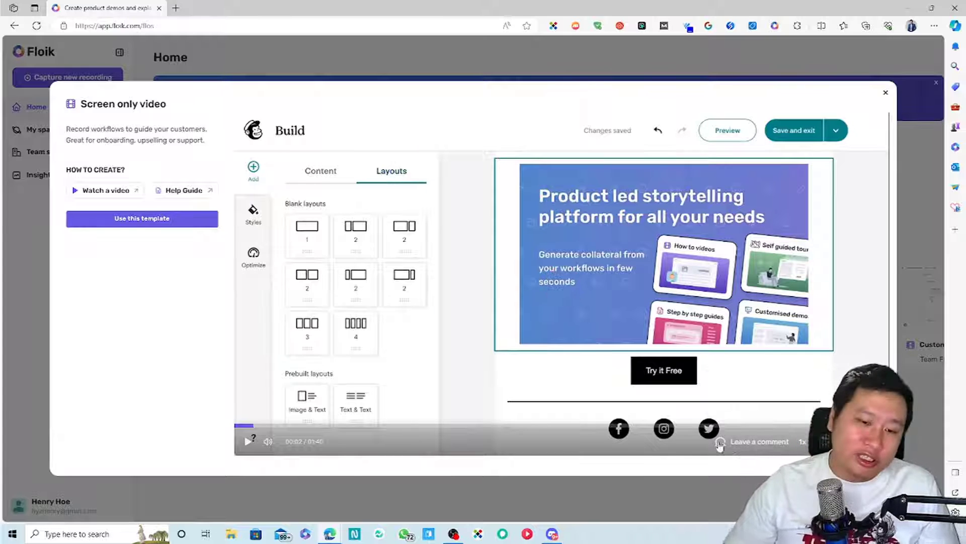
pyautogui.click(522, 357)
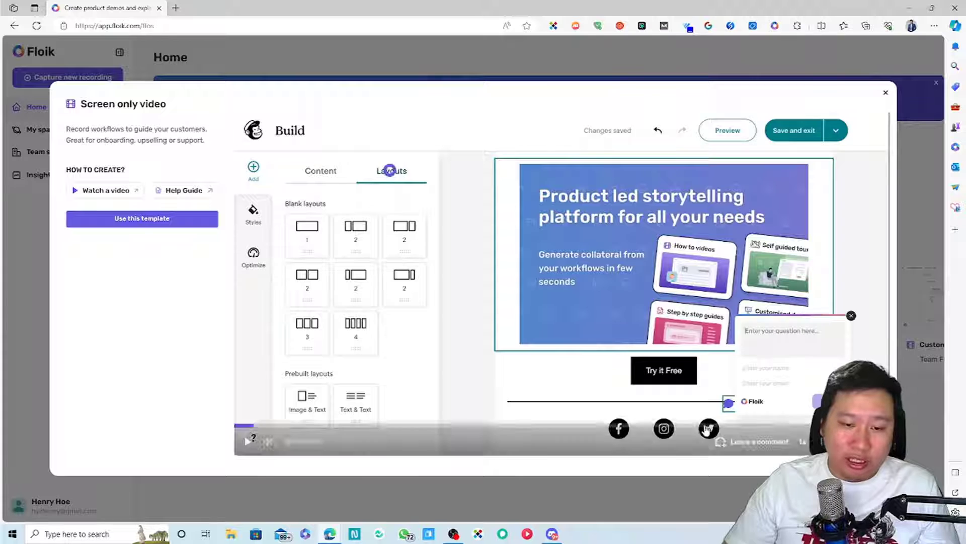
pyautogui.click(852, 316)
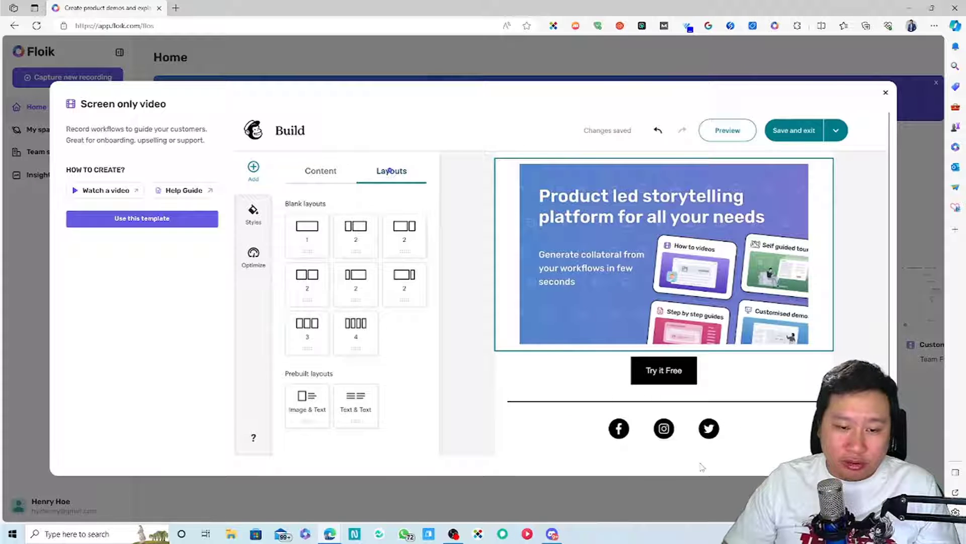
pyautogui.press('Escape')
# View the details of the Screen + Camera video template and close them.
pyautogui.moveTo(702, 177)
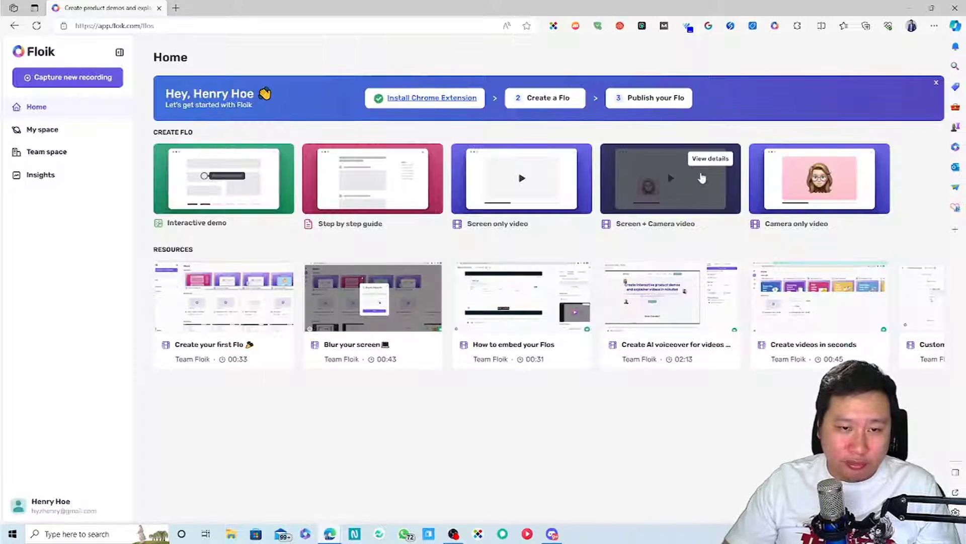
pyautogui.click(710, 159)
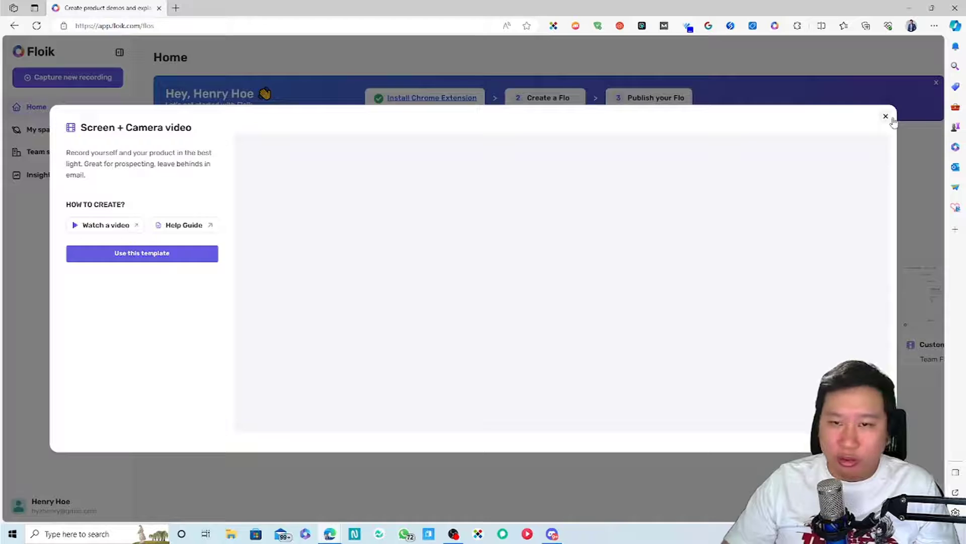
pyautogui.click(886, 117)
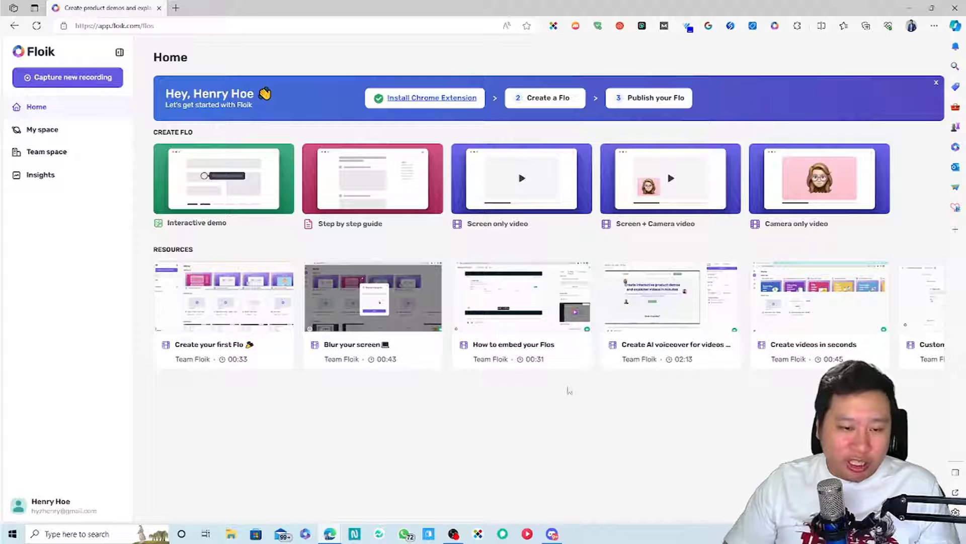
# Browse the Resources tutorials through to the last one and return to the first.
pyautogui.moveTo(659, 377); pyautogui.dragTo(567, 394)
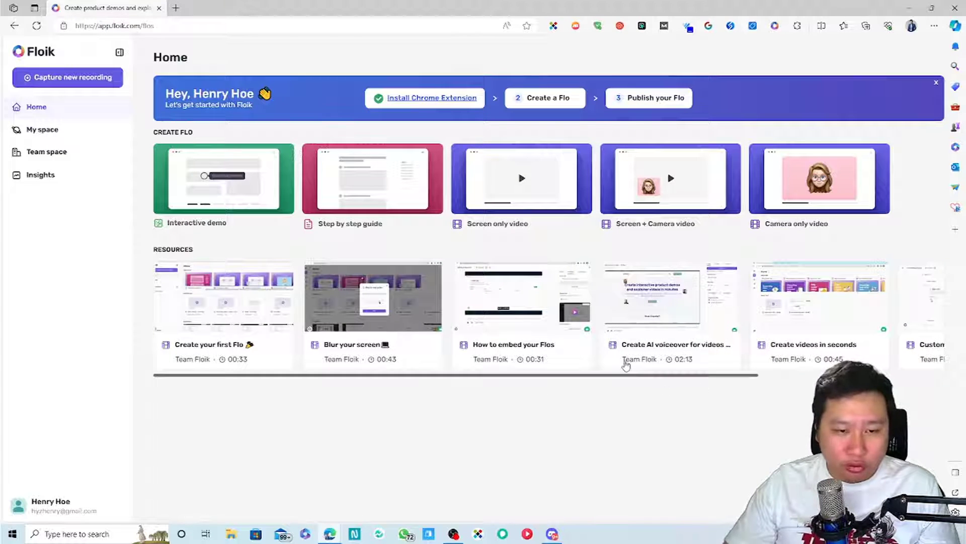
pyautogui.moveTo(622, 379); pyautogui.dragTo(923, 407)
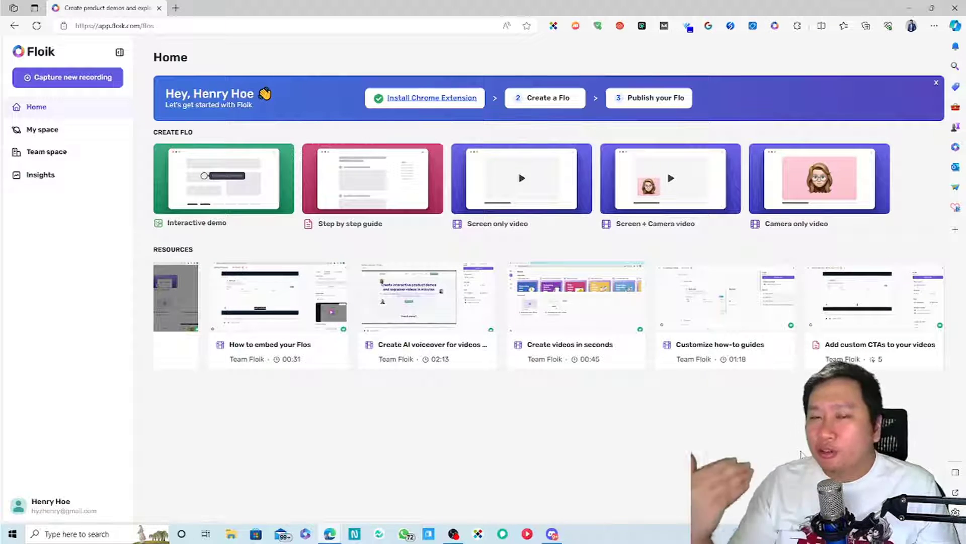
pyautogui.moveTo(649, 375); pyautogui.dragTo(196, 422)
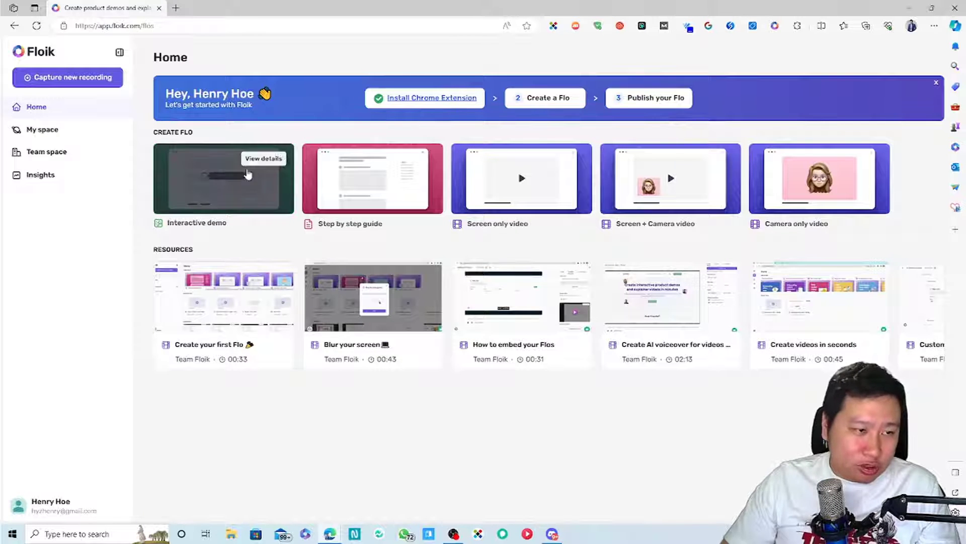
# Open a new browser tab.
pyautogui.click(176, 8)
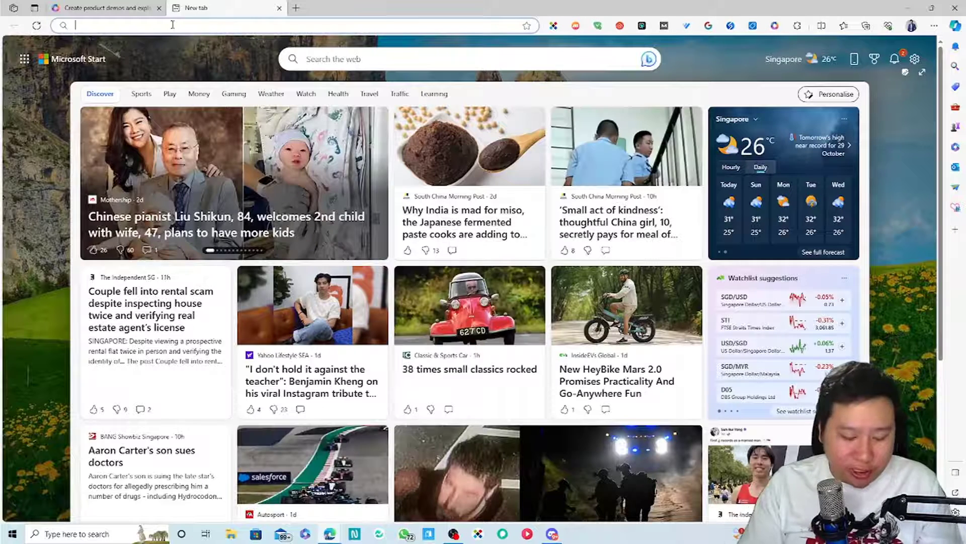
pyautogui.write('decis')
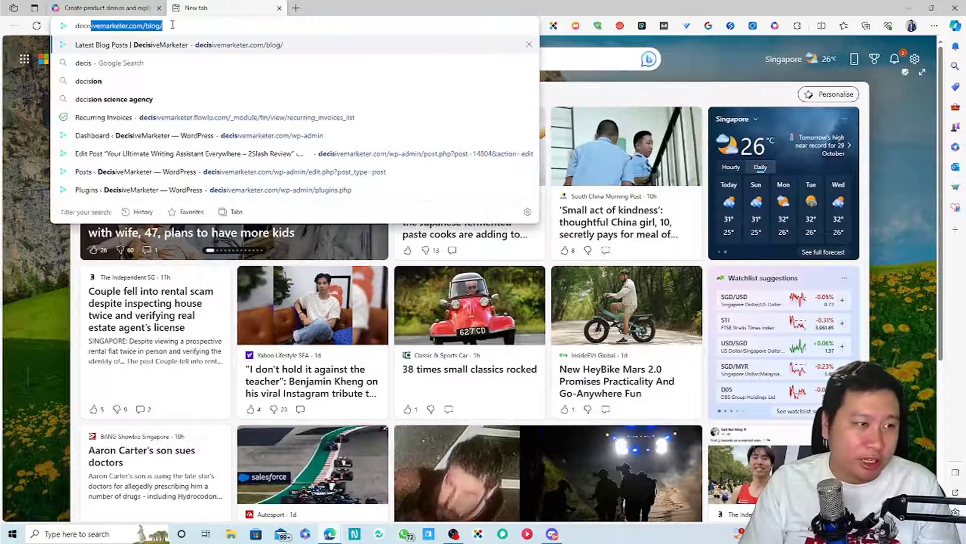
pyautogui.press('BackSpace')
pyautogui.press('BackSpace')
pyautogui.press('BackSpace')
pyautogui.press('BackSpace')
pyautogui.press('BackSpace')
# Open YouTube Creator Studio in the new browser tab.
pyautogui.write('youtube')
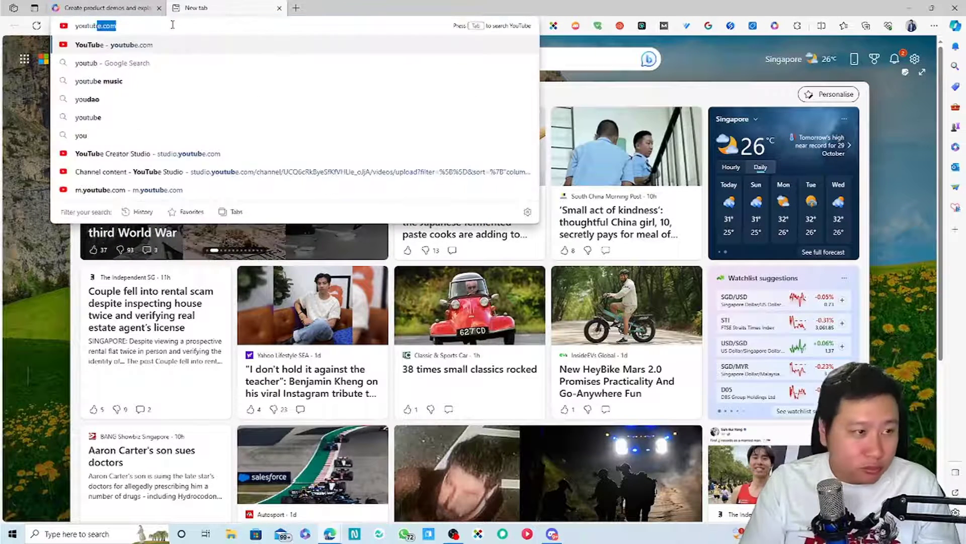
pyautogui.press('Down')
pyautogui.press('Down')
pyautogui.press('Down')
pyautogui.press('Down')
pyautogui.press('Down')
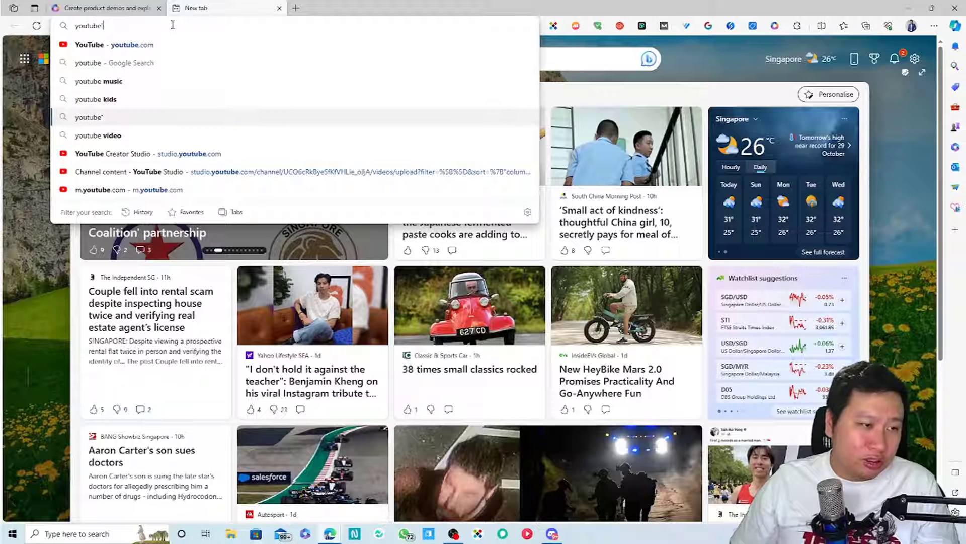
pyautogui.press('Return')
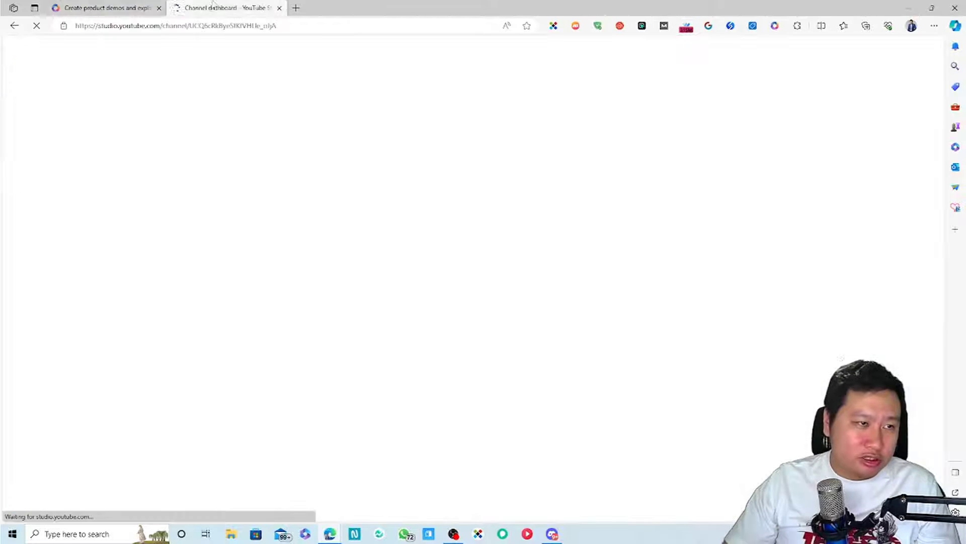
# Return to Floik and start an Interactive demo, continuing in Edge anyway and allowing microphone access.
pyautogui.click(137, 7)
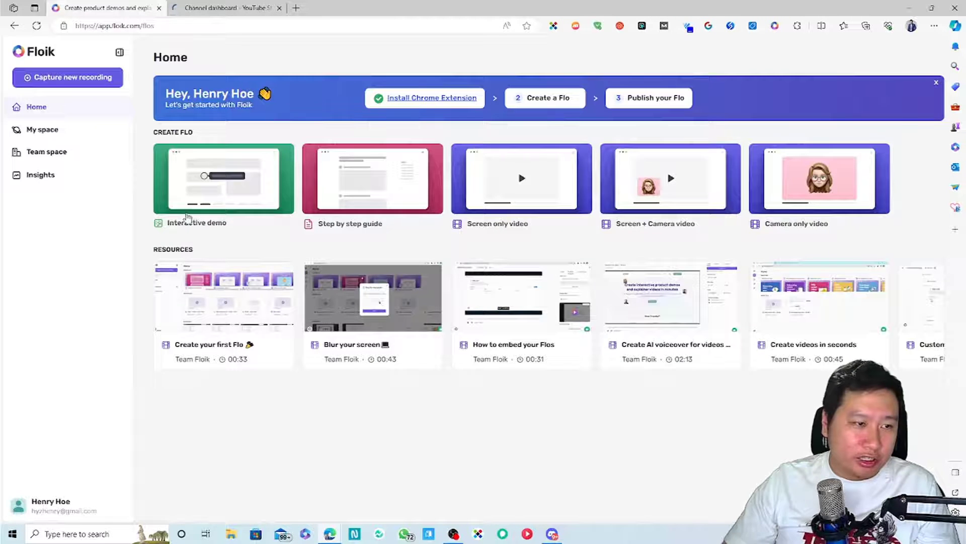
pyautogui.click(227, 175)
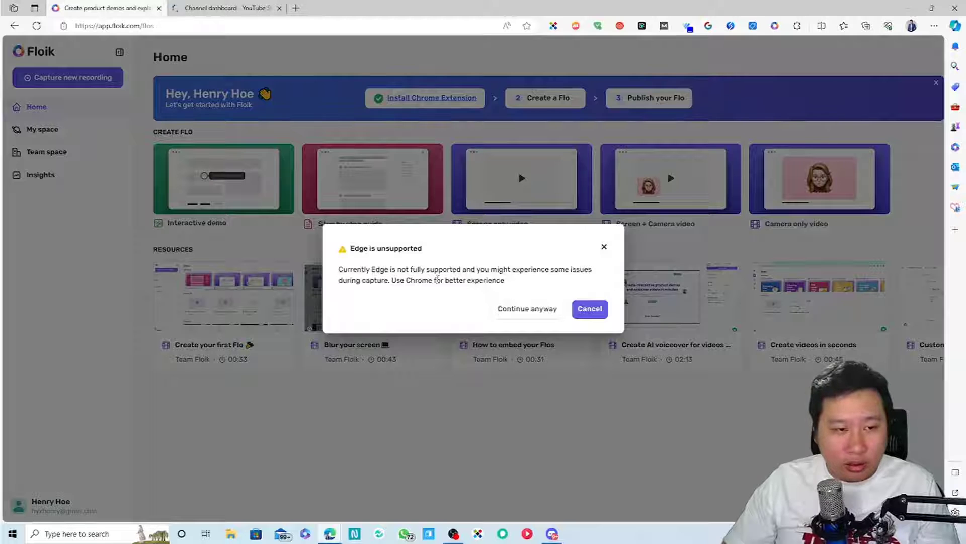
pyautogui.click(526, 316)
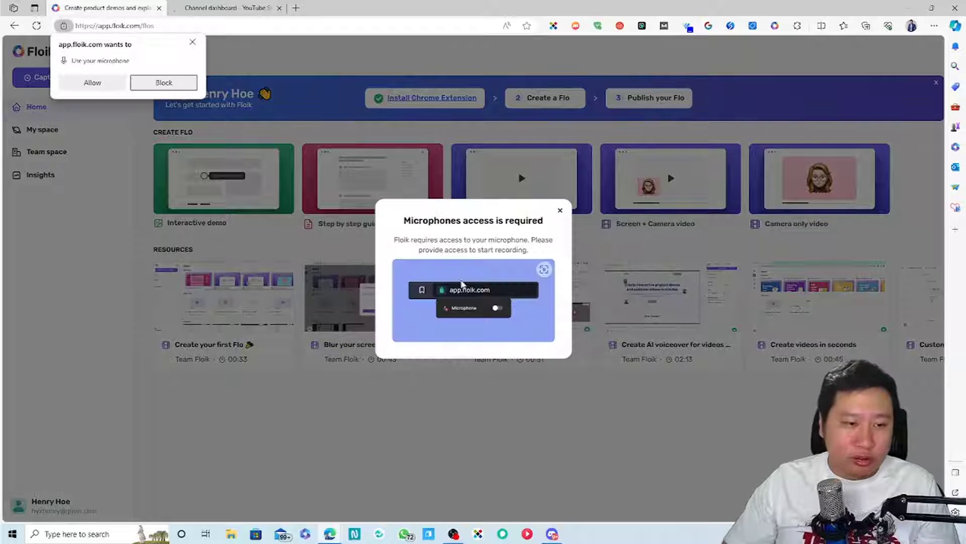
pyautogui.click(100, 87)
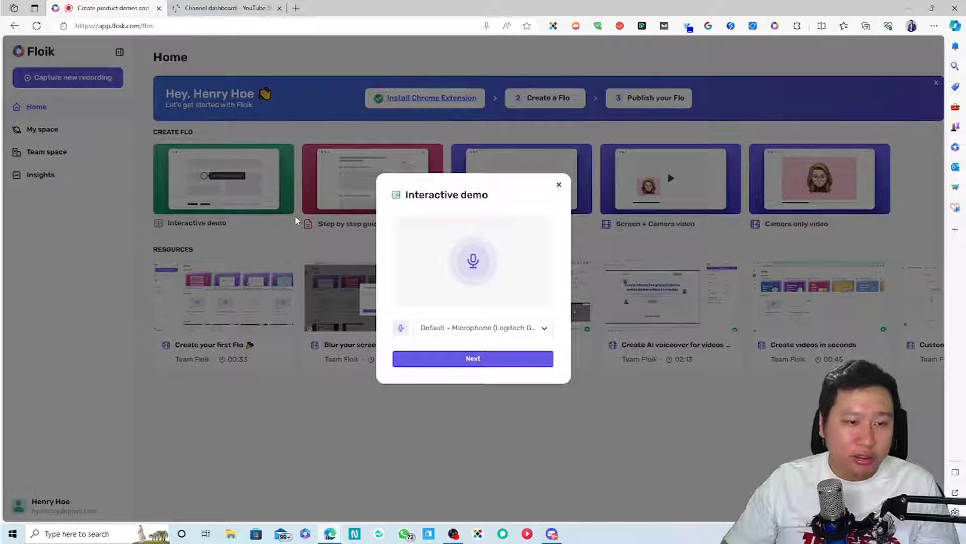
# Set the demo's microphone to Line (Onyx Artist 1-2).
pyautogui.click(469, 327)
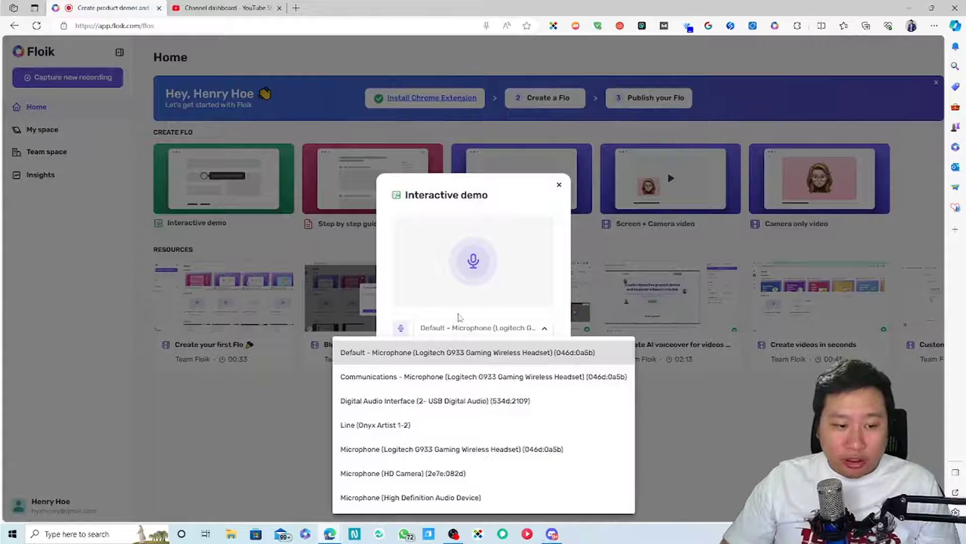
pyautogui.click(408, 343)
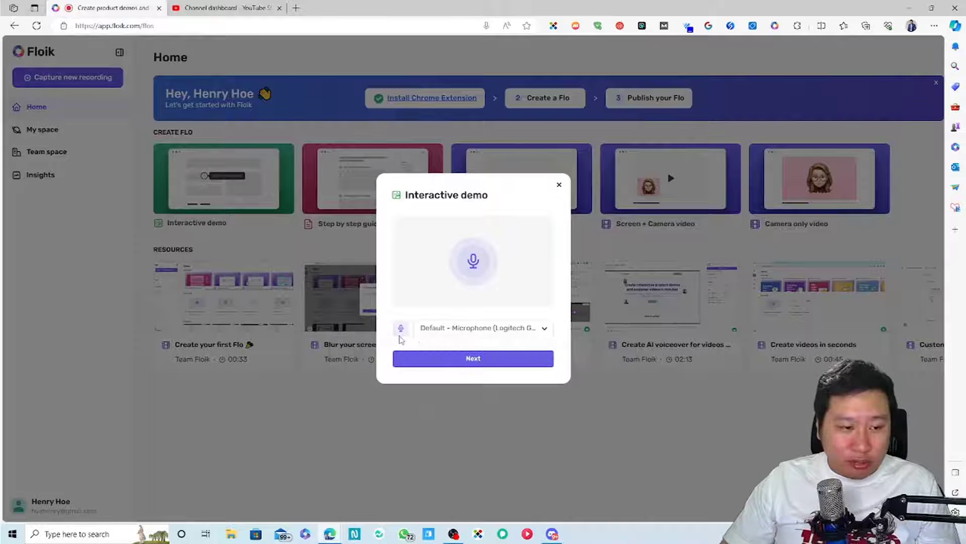
pyautogui.click(491, 330)
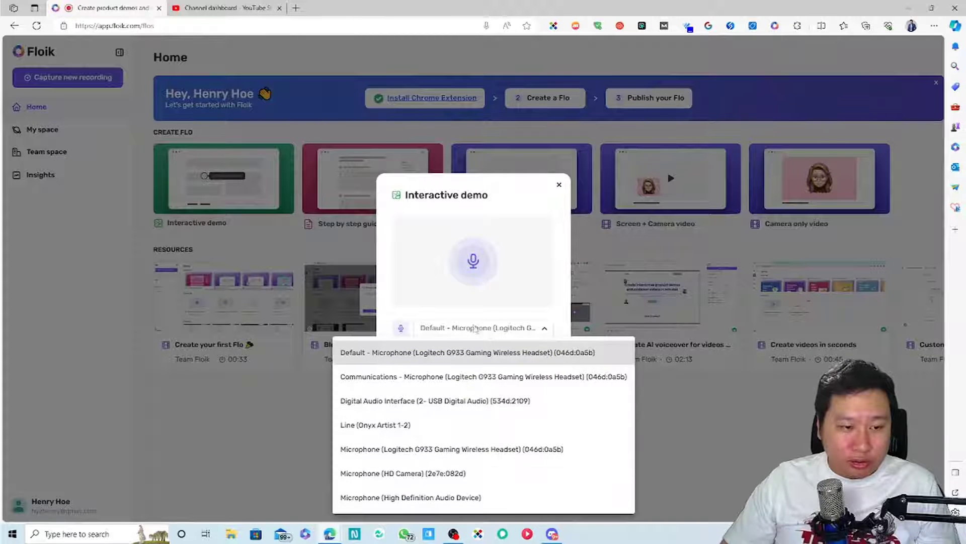
pyautogui.click(401, 425)
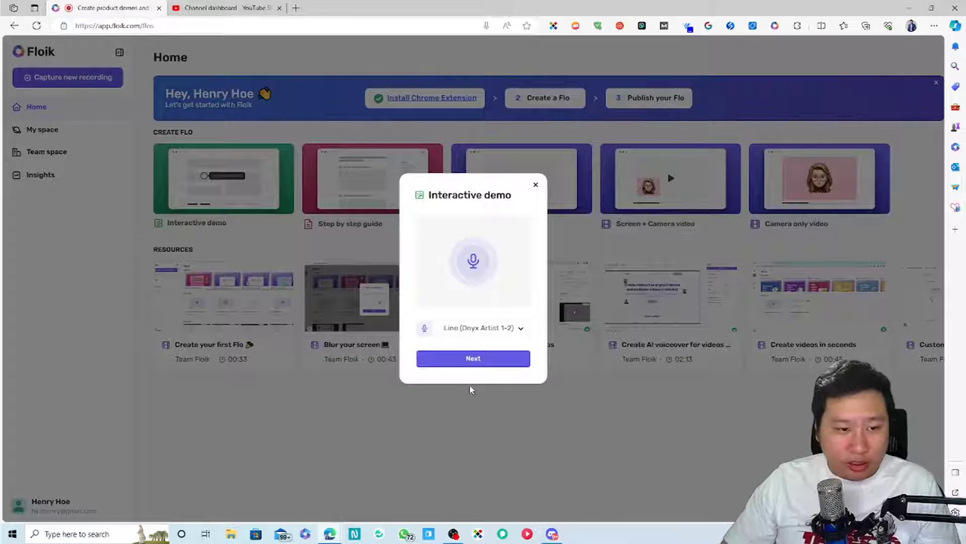
# Proceed to screen sharing and share the Channel dashboard - YouTube Studio Edge tab with Floik.
pyautogui.click(466, 358)
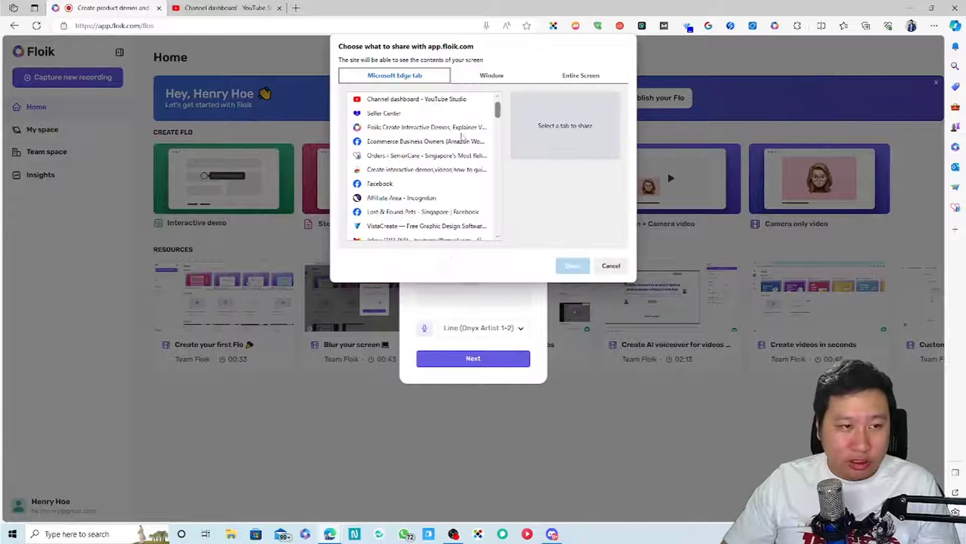
pyautogui.click(542, 79)
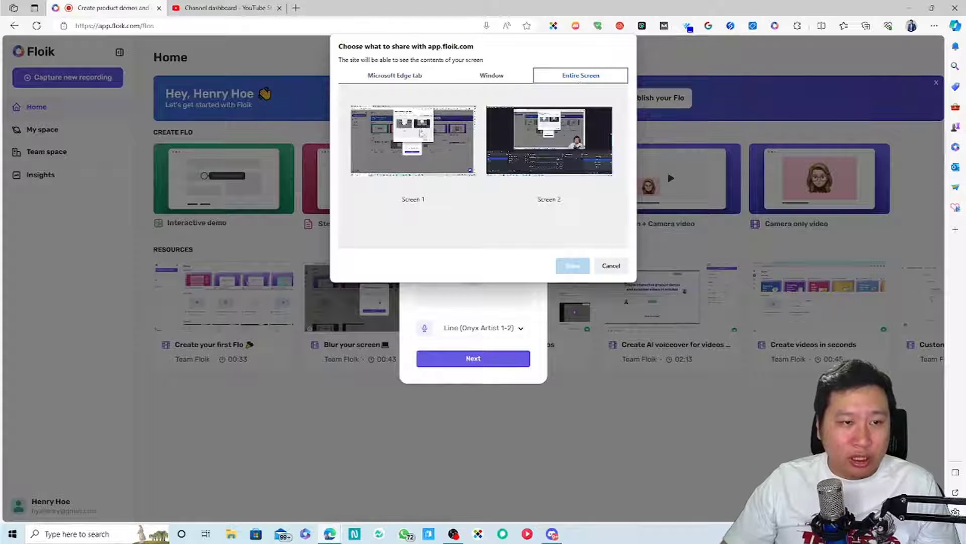
pyautogui.click(490, 78)
pyautogui.click(413, 79)
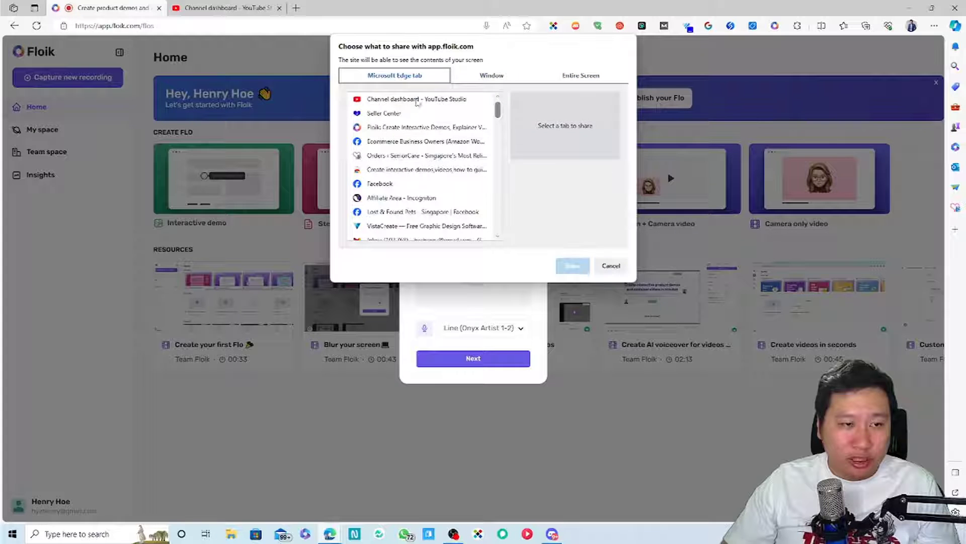
pyautogui.click(417, 101)
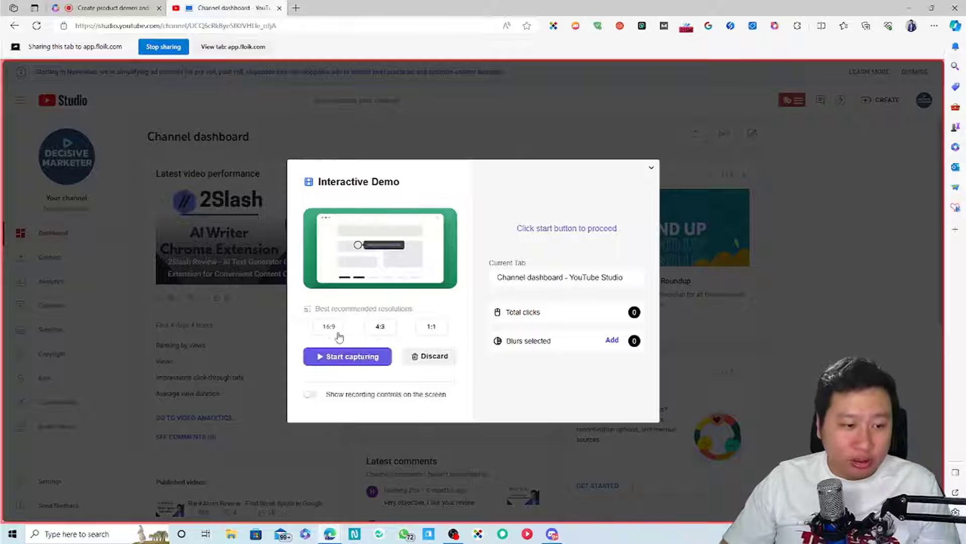
# Set the capture resolution to the recommended 16:9.
pyautogui.click(331, 330)
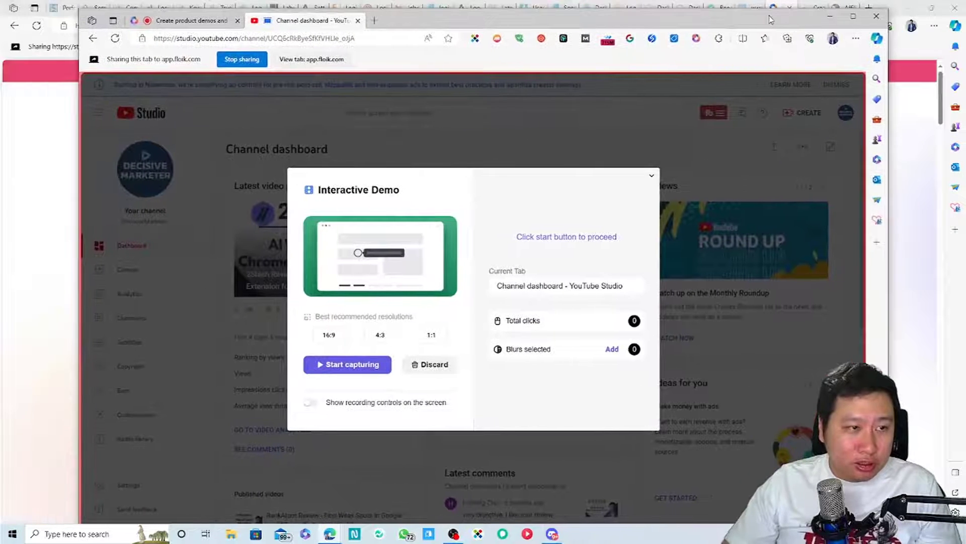
pyautogui.doubleClick(670, 20)
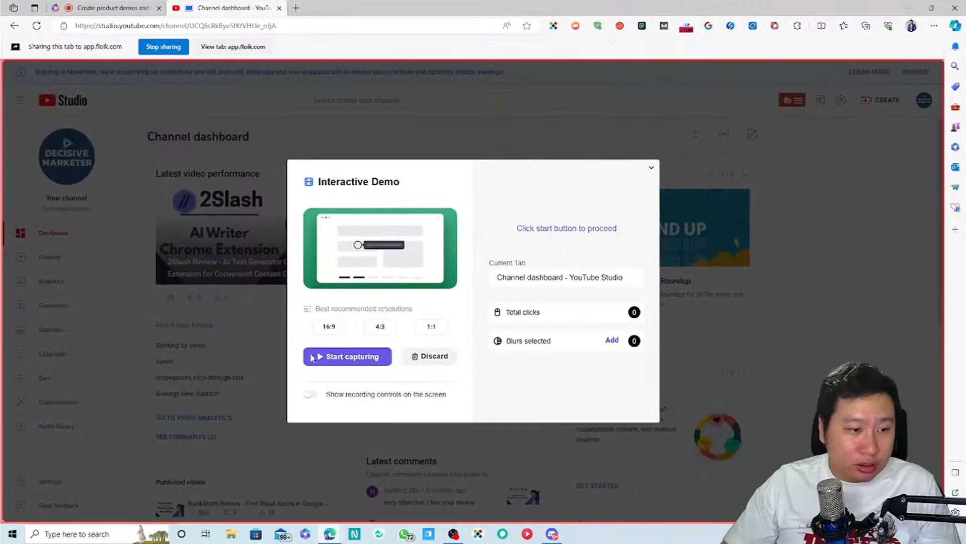
pyautogui.click(329, 332)
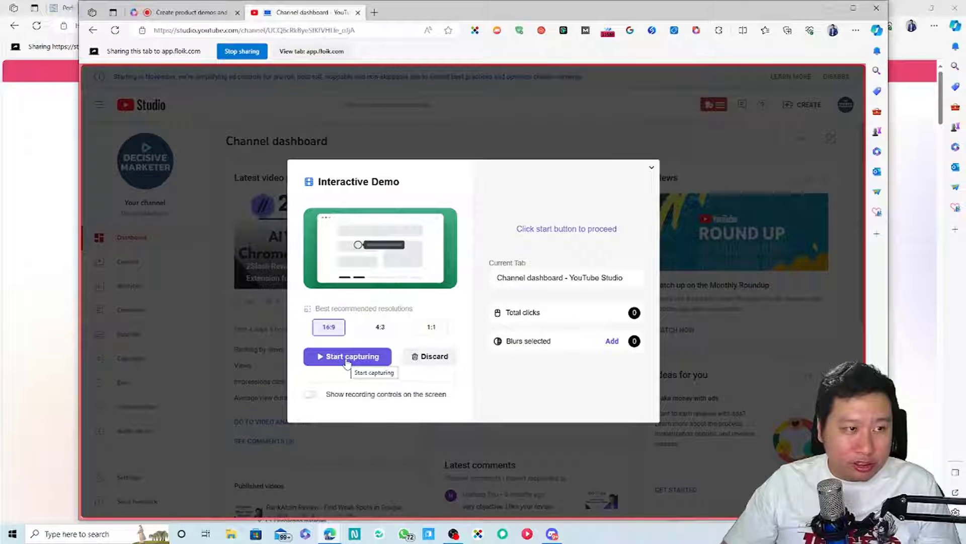
# Add blurs over the current subscribers number and the impressions click-through rate label on the channel dashboard.
pyautogui.click(612, 340)
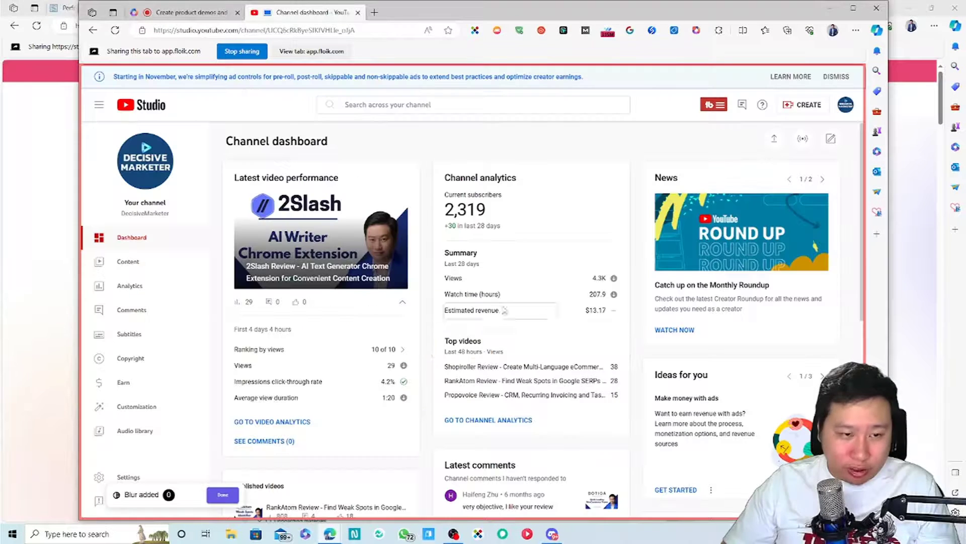
pyautogui.click(471, 214)
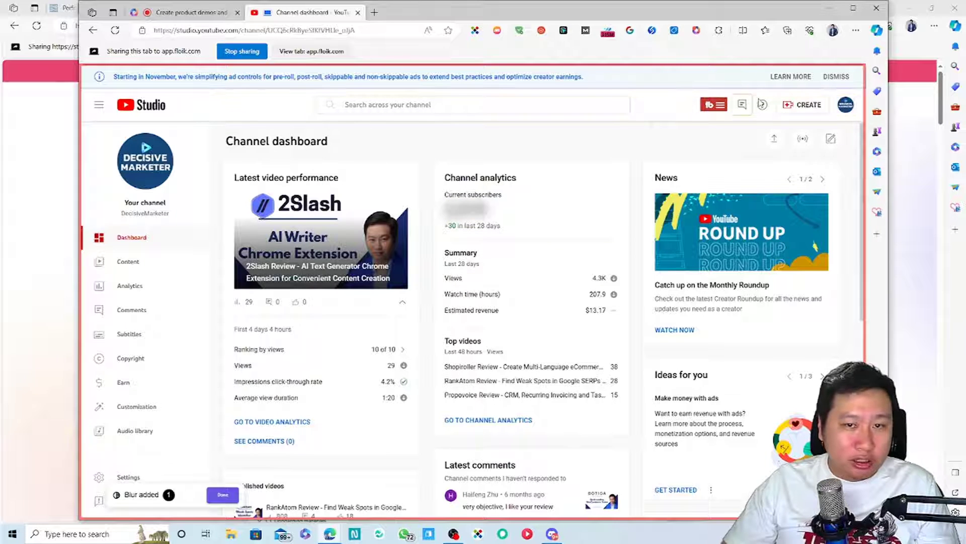
pyautogui.click(273, 385)
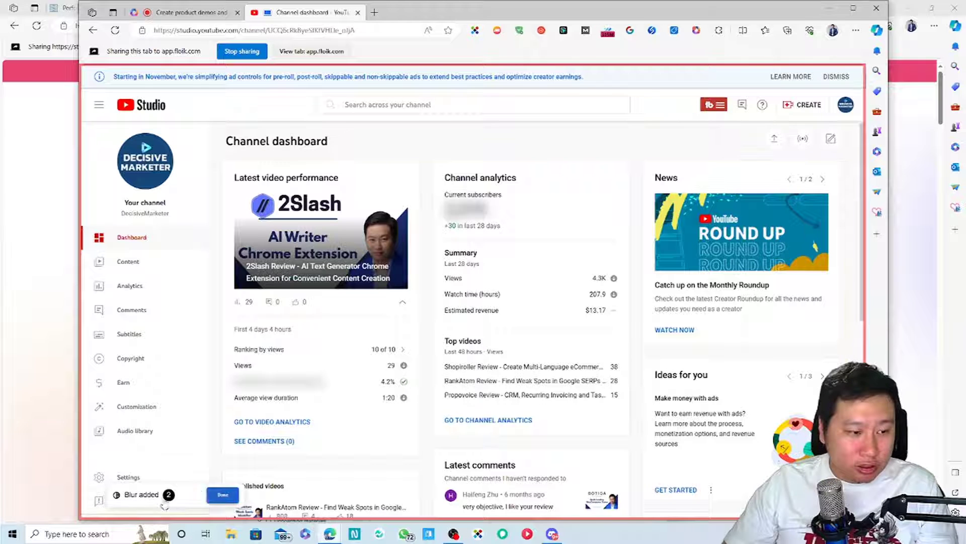
pyautogui.click(221, 494)
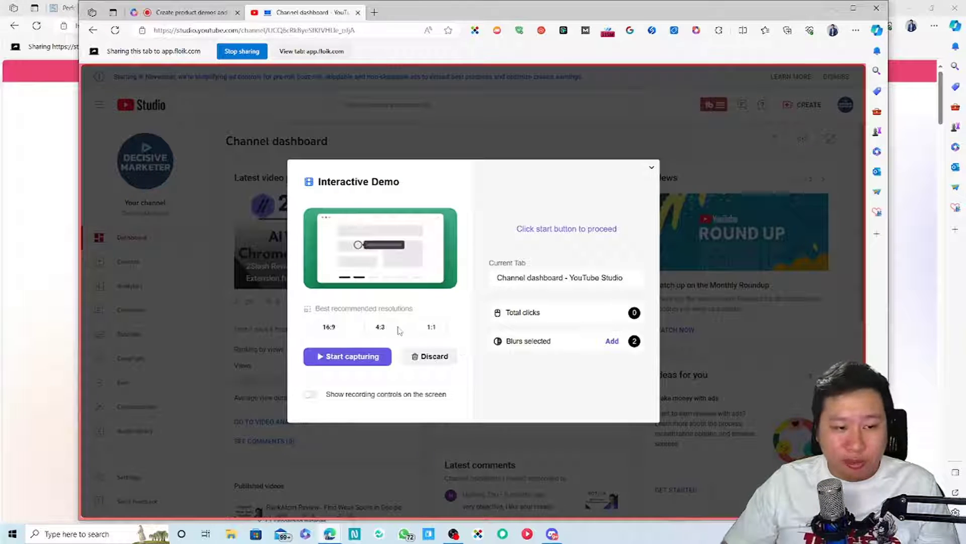
# Reselect the 16:9 resolution, enable showing recording controls on the screen, and start capturing.
pyautogui.click(327, 330)
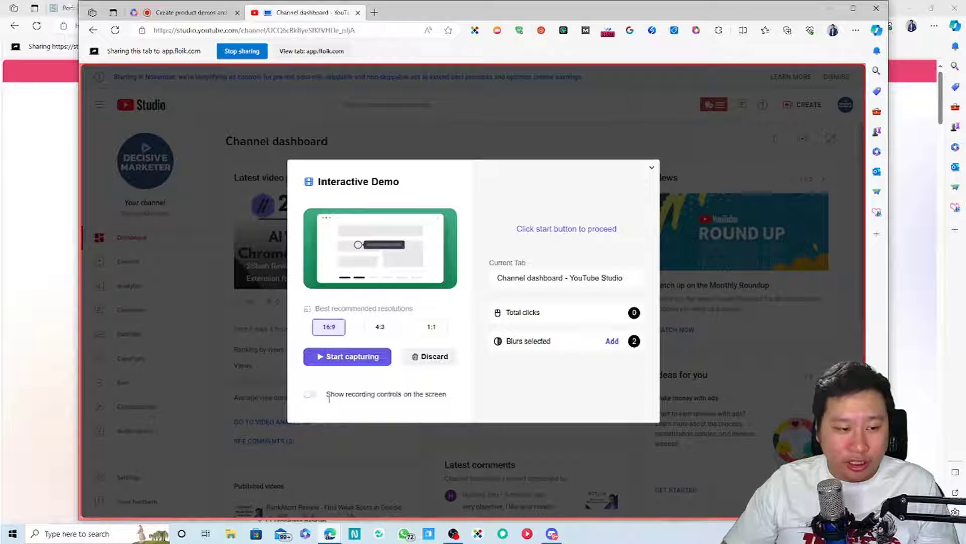
pyautogui.click(310, 394)
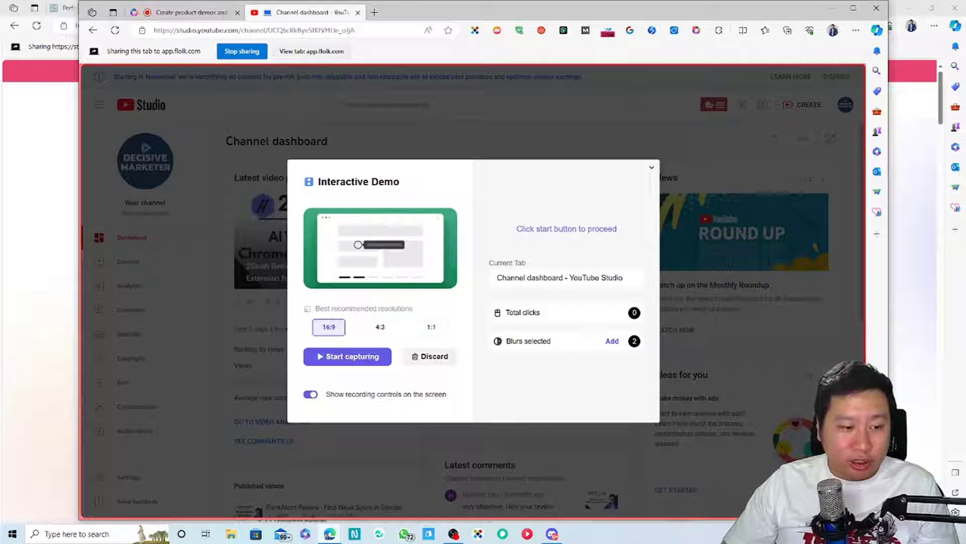
pyautogui.click(343, 357)
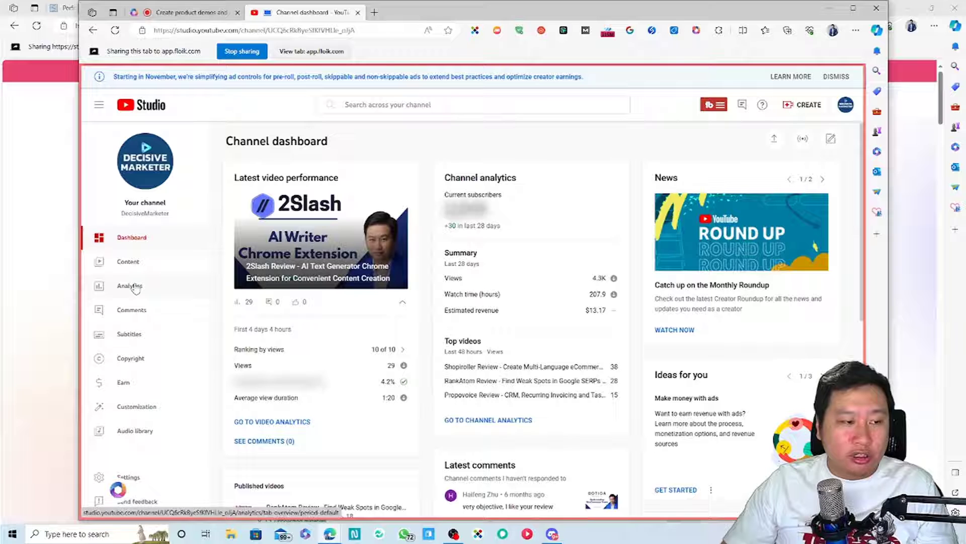
# Capture opening the 2Slash Review video's details from the channel content and going through its settings to Comments and ratings.
pyautogui.click(142, 269)
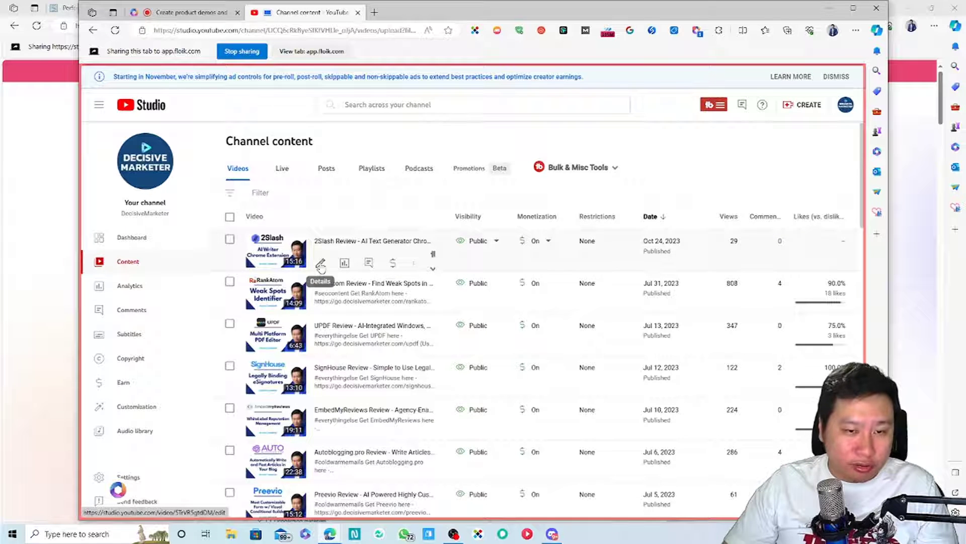
pyautogui.click(320, 264)
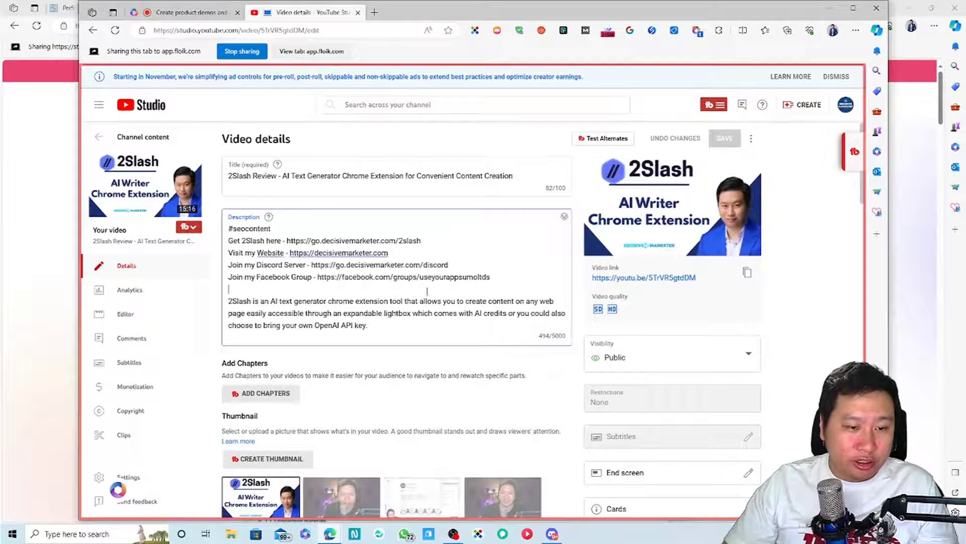
pyautogui.scroll(-7, 396, 284)
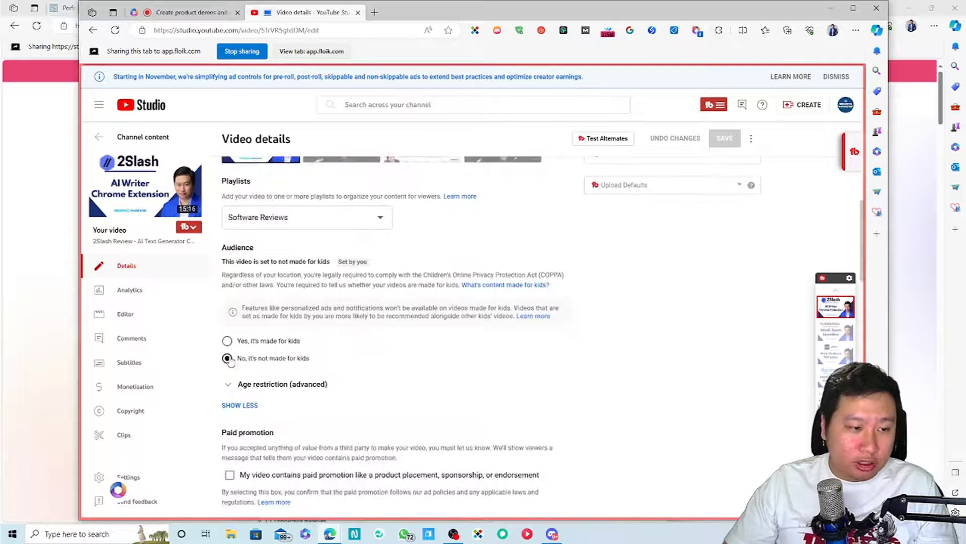
pyautogui.scroll(-3, 313, 439)
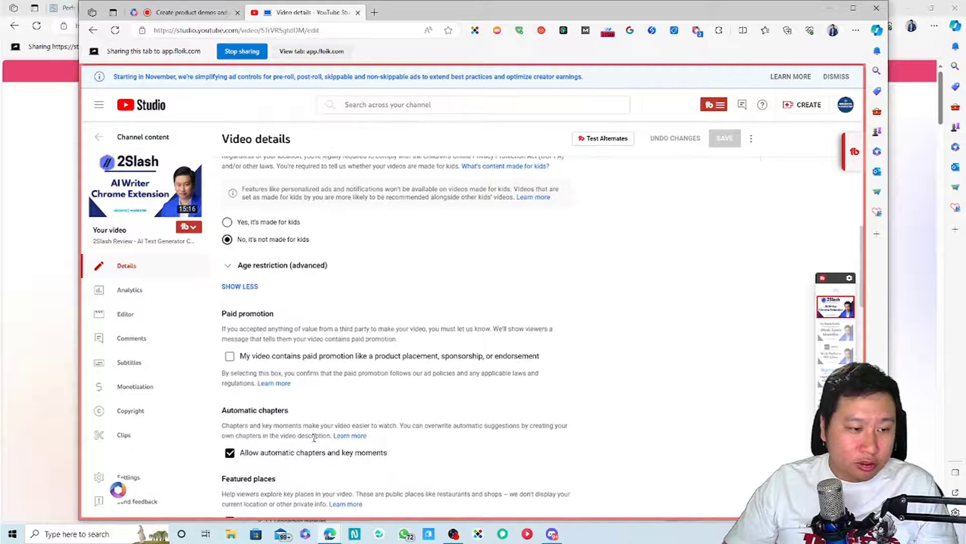
pyautogui.scroll(-12, 314, 438)
pyautogui.scroll(-4, 320, 438)
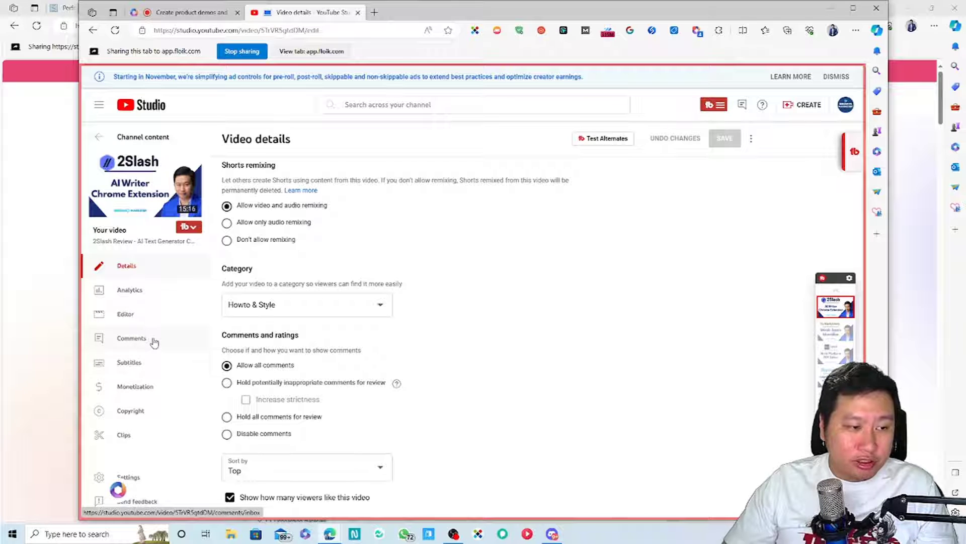
# Open the 2Slash Review video's comments and dismiss the tip about filtering by new replies.
pyautogui.click(114, 347)
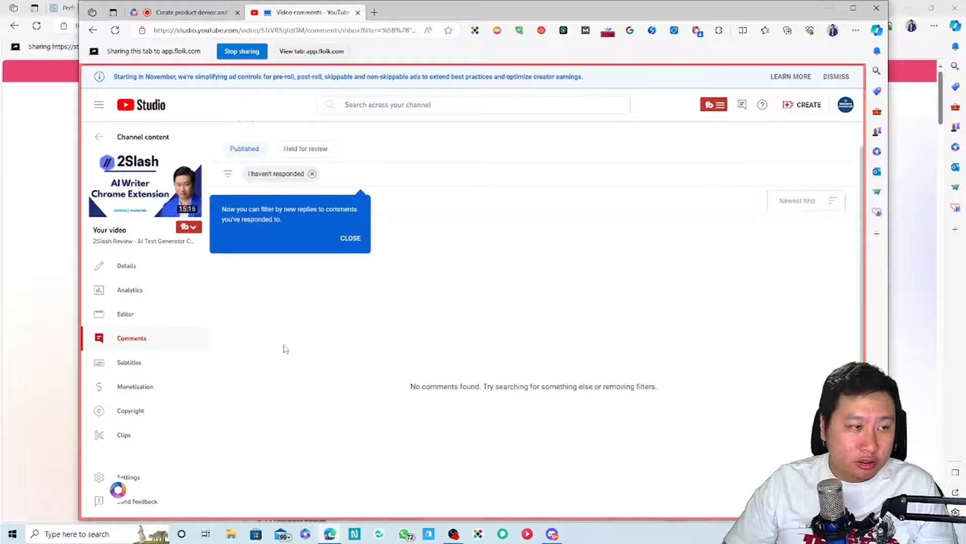
pyautogui.click(351, 238)
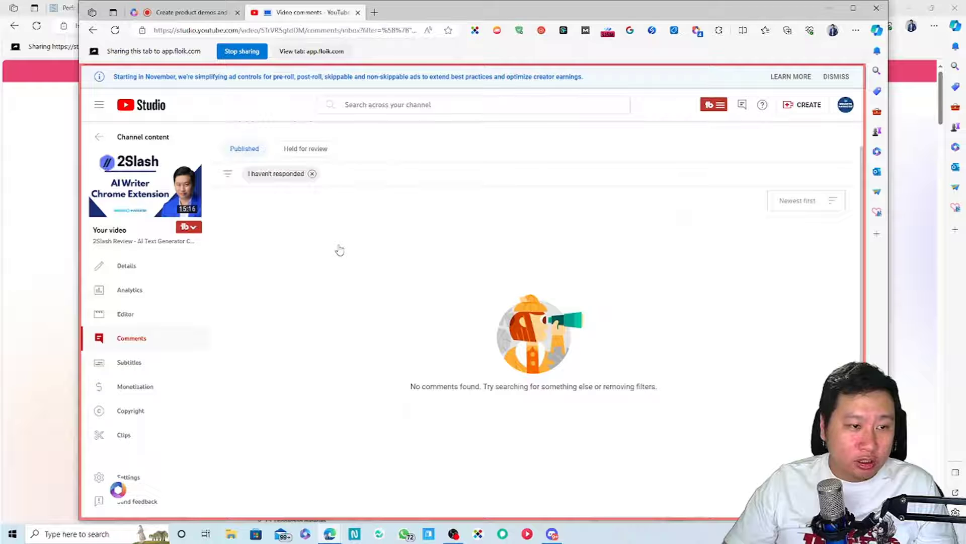
# Finish the interactive demo capture and maximize the browser window showing Floik.
pyautogui.click(118, 489)
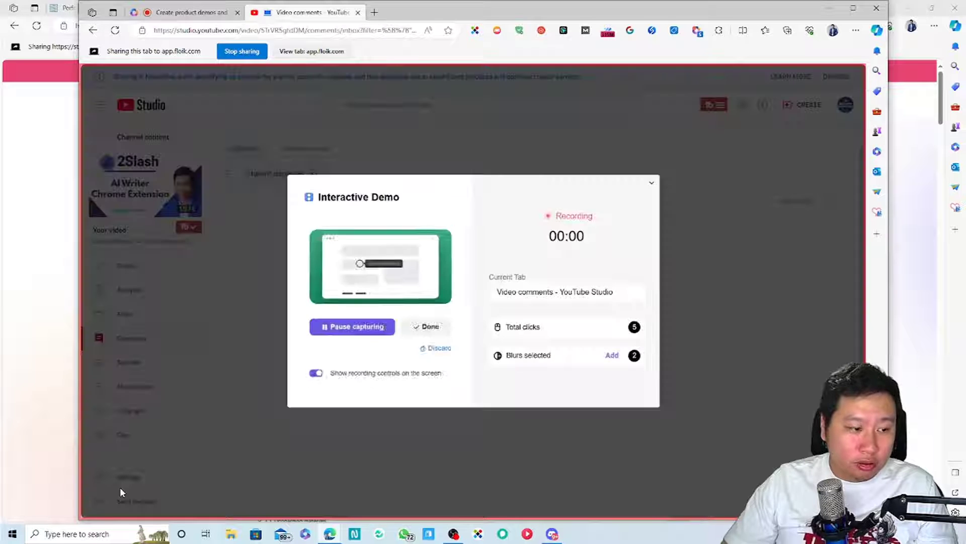
pyautogui.click(428, 332)
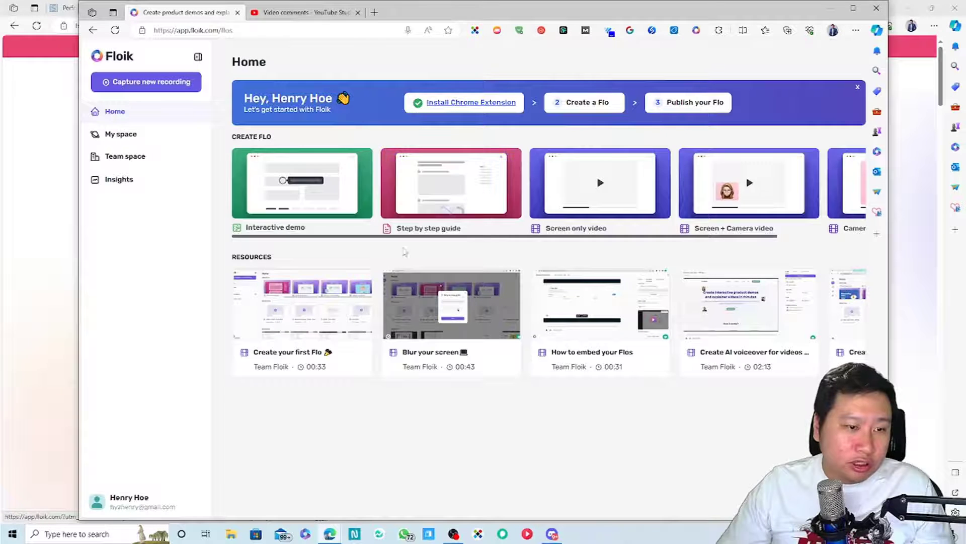
pyautogui.doubleClick(459, 14)
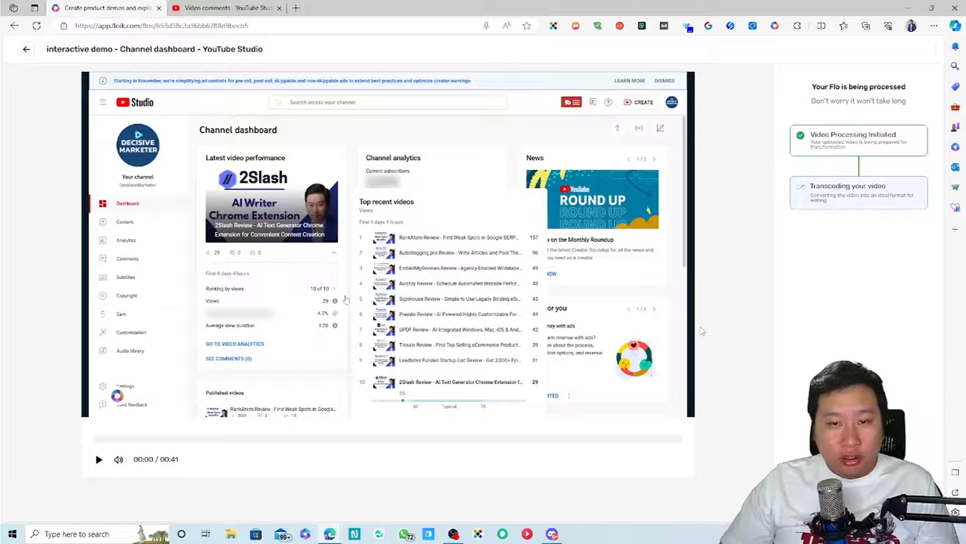
# Play back the captured recording and start the published interactive demo to preview its guided flow.
pyautogui.click(98, 460)
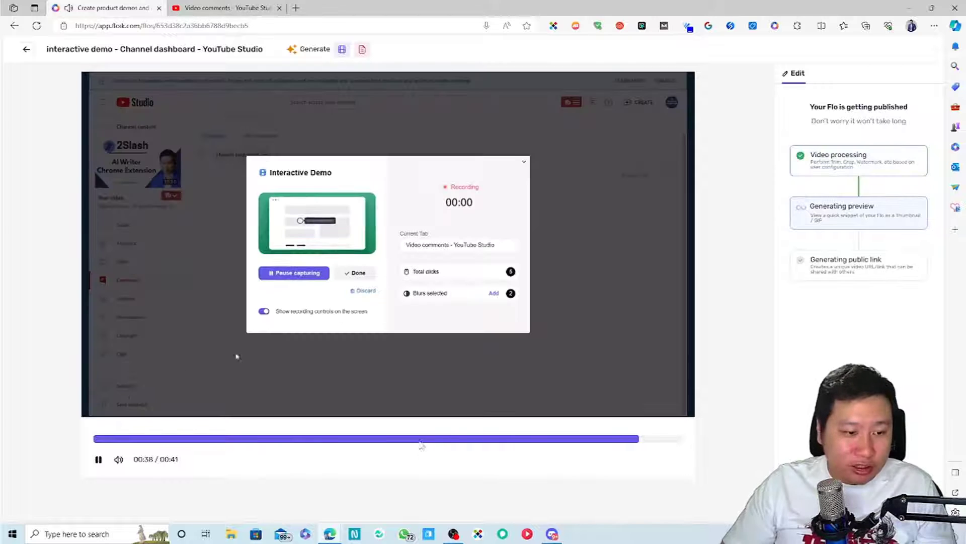
pyautogui.click(160, 439)
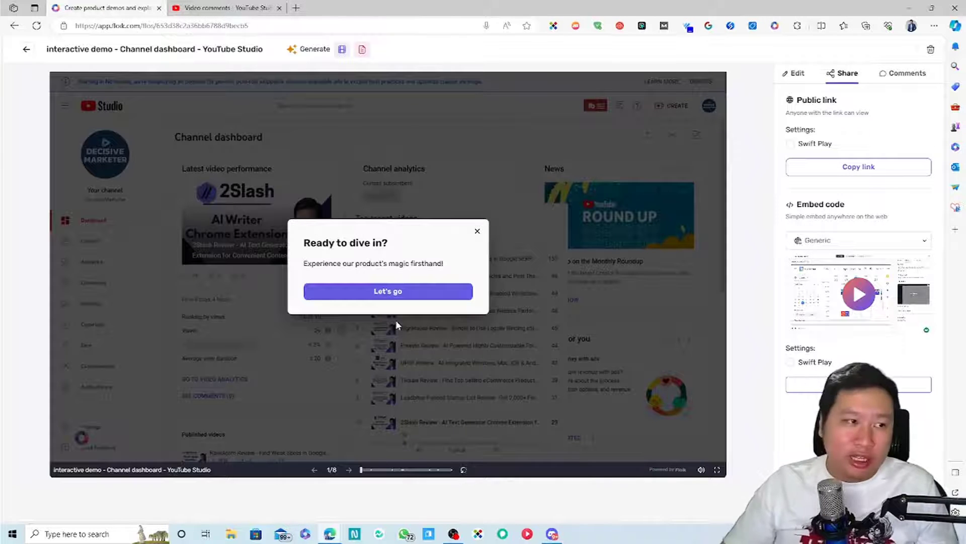
pyautogui.click(384, 293)
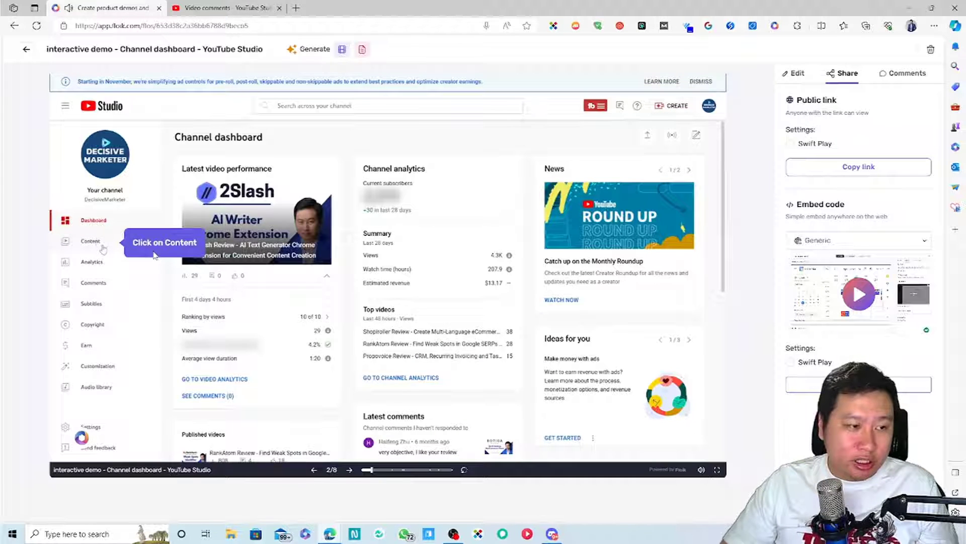
# Open the demo for editing and examine its added click hotspots and the opening call to action at 00:00.
pyautogui.click(790, 74)
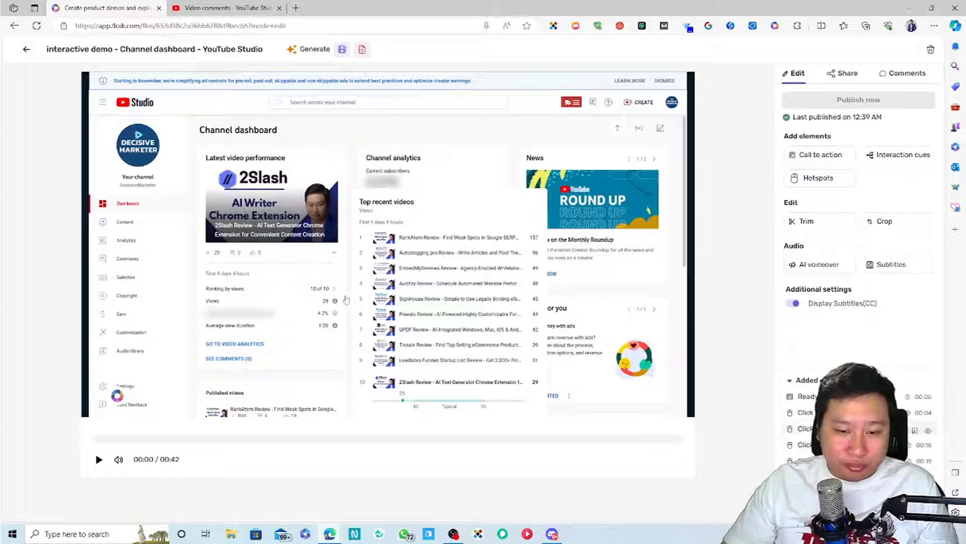
pyautogui.click(850, 412)
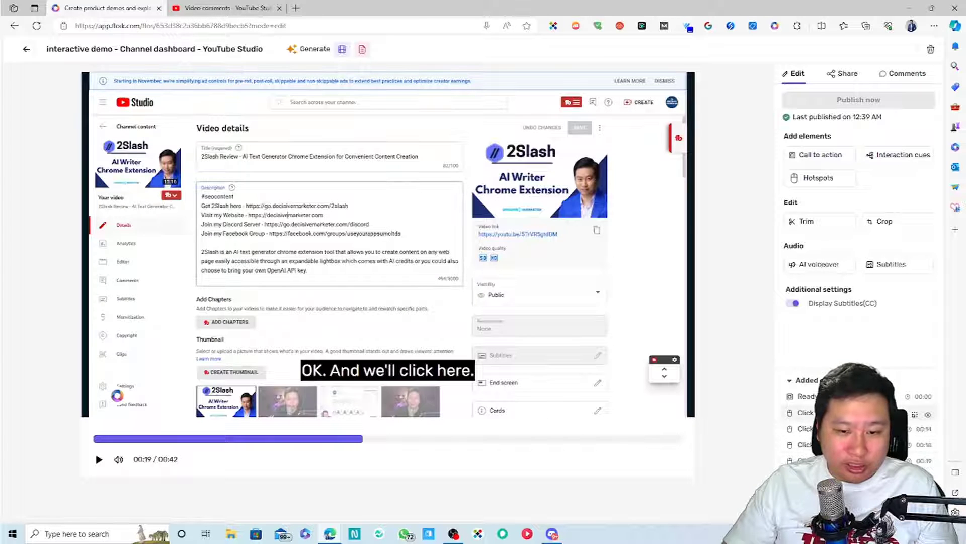
pyautogui.click(850, 397)
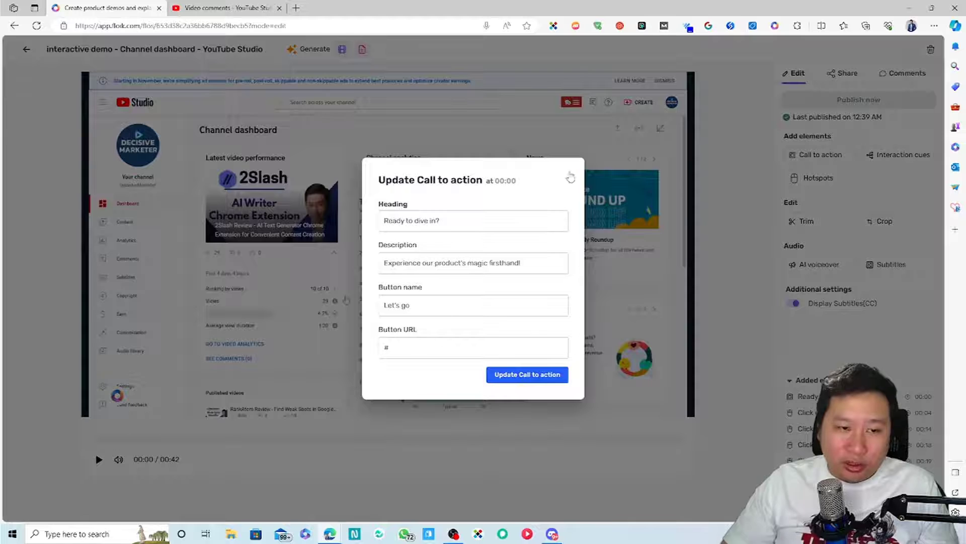
pyautogui.click(711, 419)
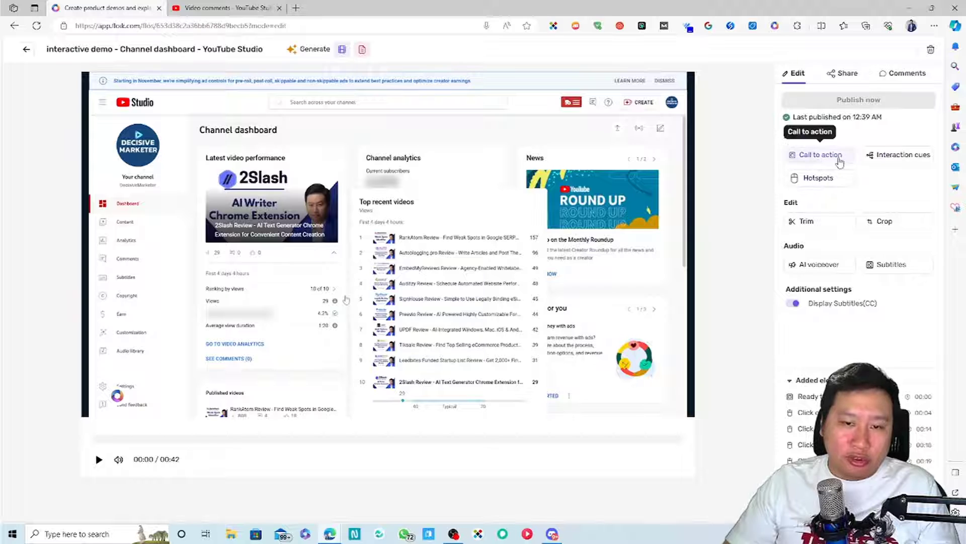
pyautogui.click(652, 439)
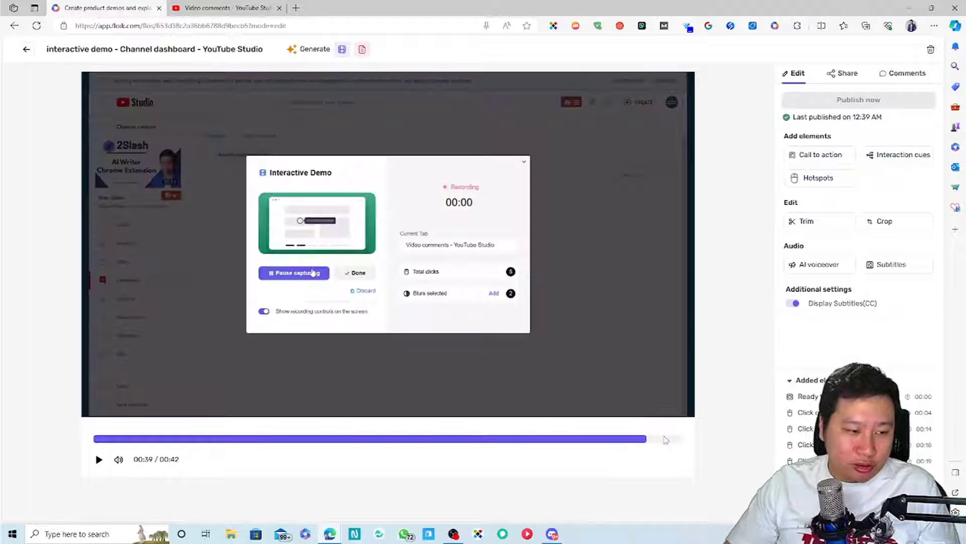
pyautogui.click(99, 459)
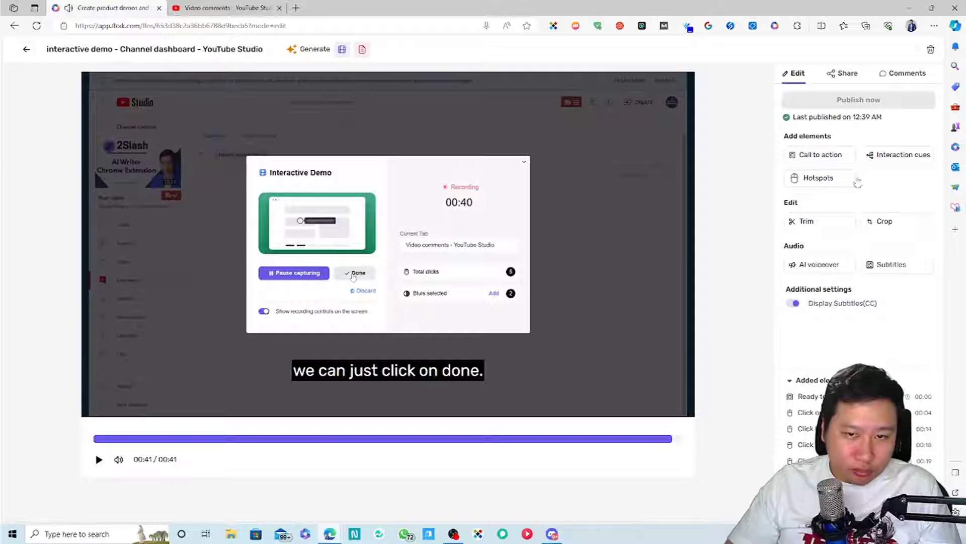
pyautogui.click(678, 439)
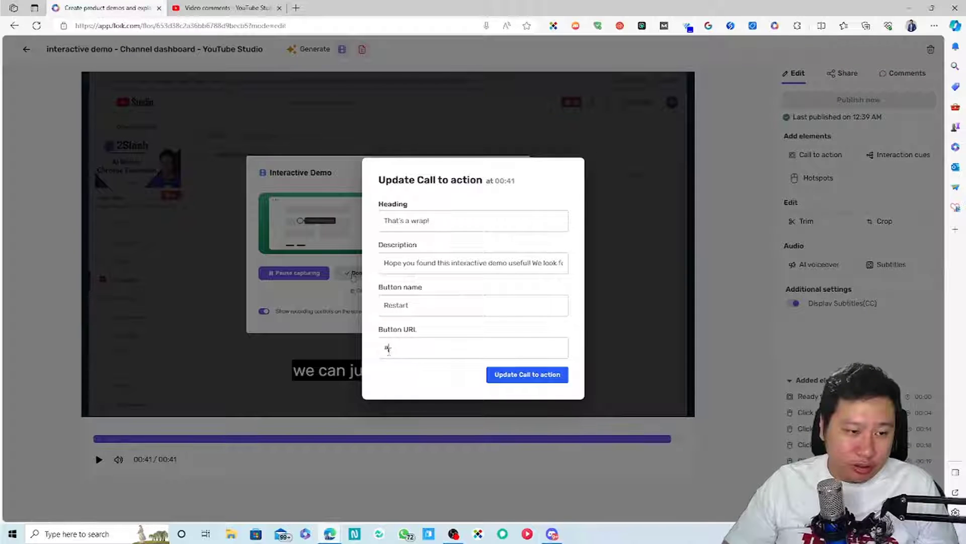
pyautogui.write('https')
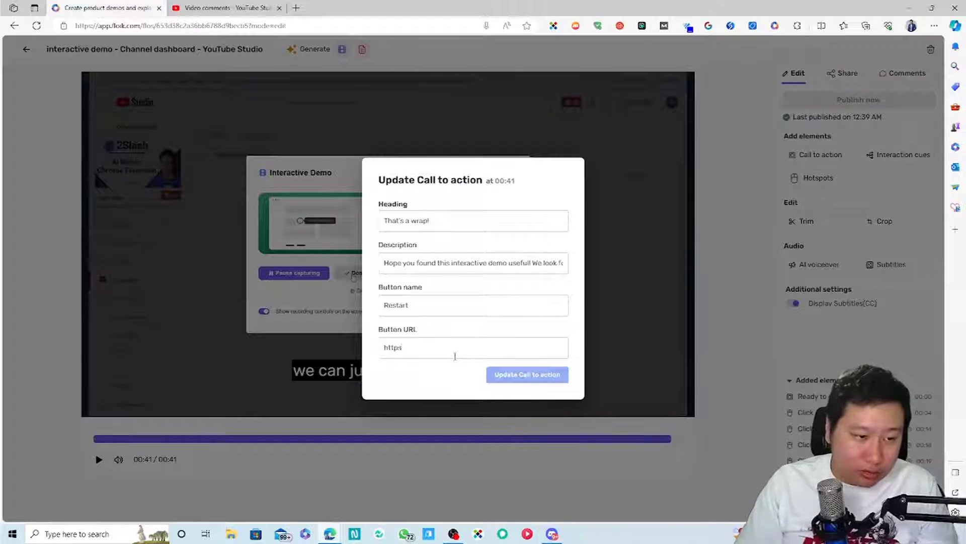
pyautogui.write('://decisivemarketer.com')
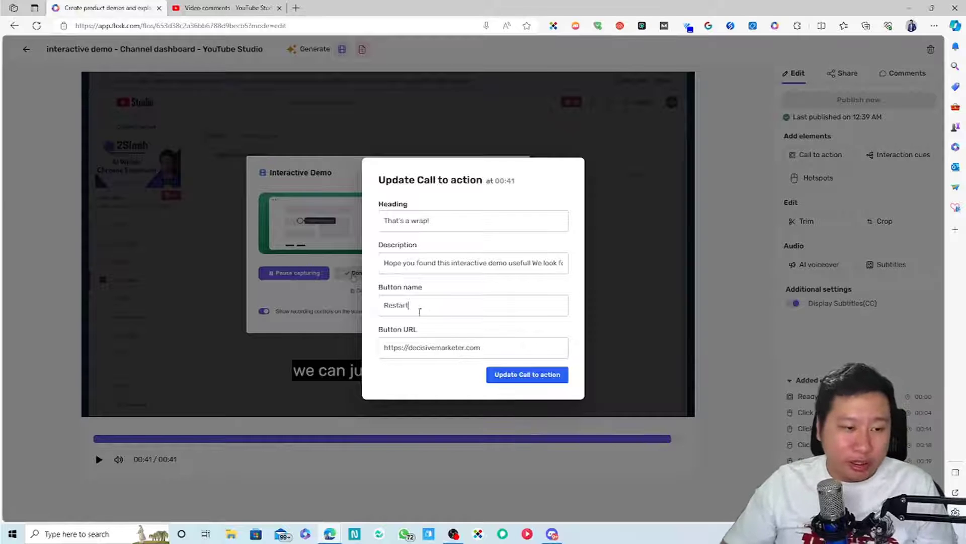
pyautogui.moveTo(420, 312); pyautogui.dragTo(347, 308)
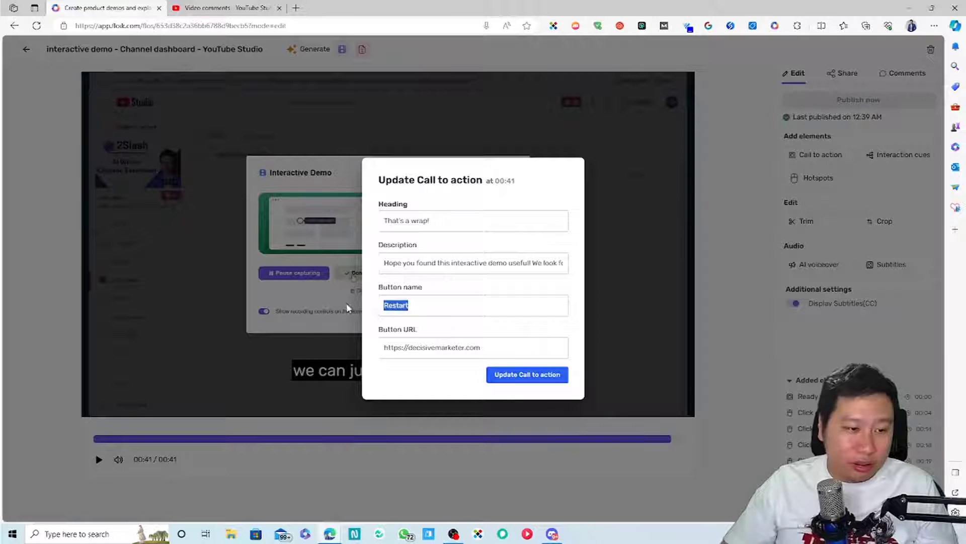
pyautogui.write('Visit Website')
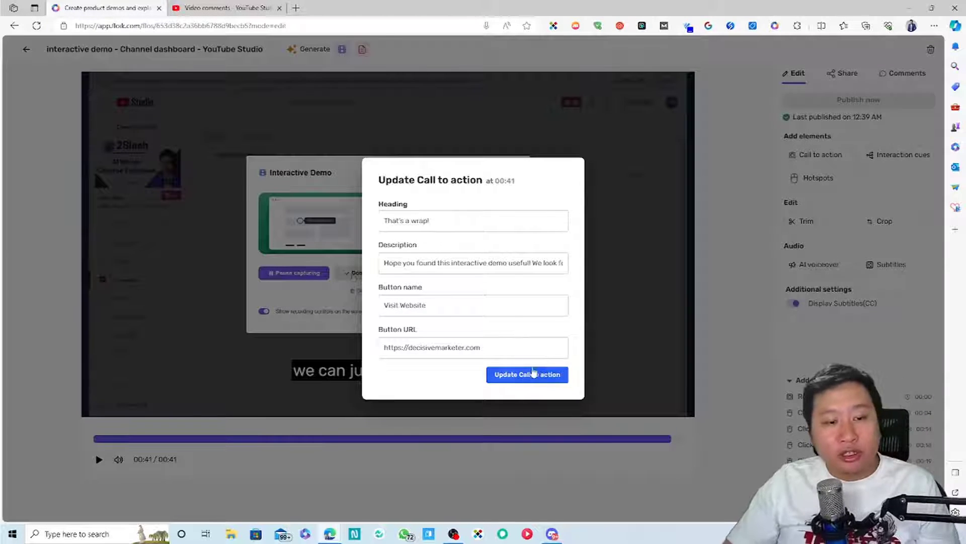
pyautogui.click(536, 373)
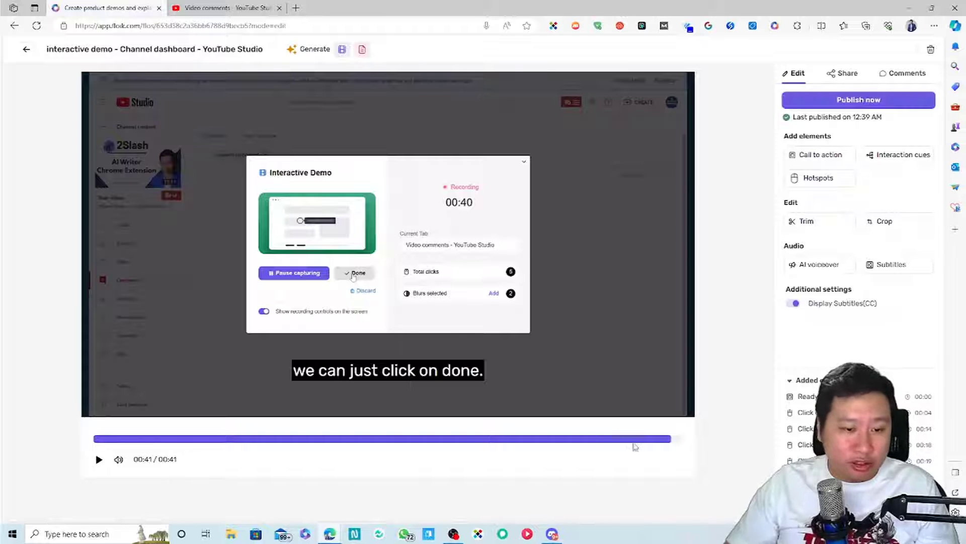
pyautogui.click(827, 105)
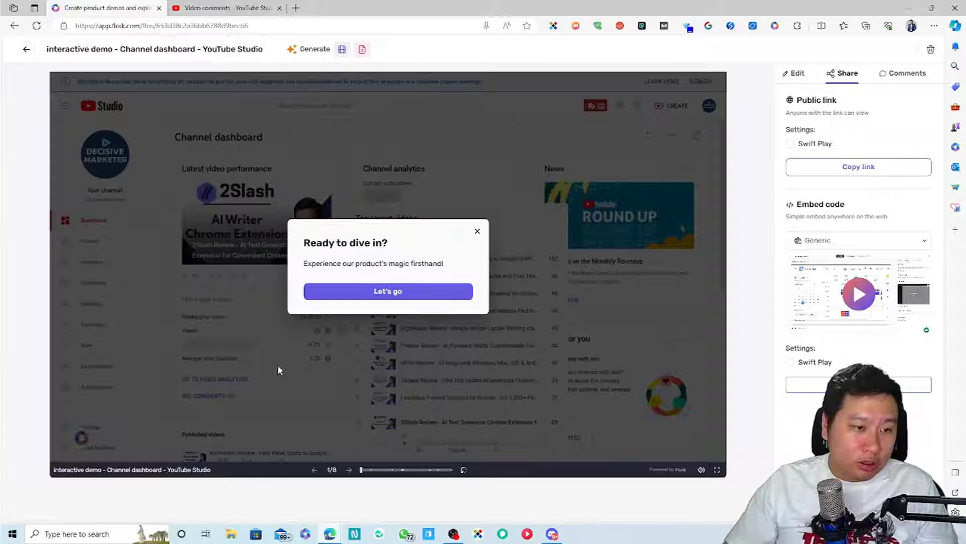
# Step through the republished demo from its opening prompt to the closing call to action and return to editing.
pyautogui.click(359, 296)
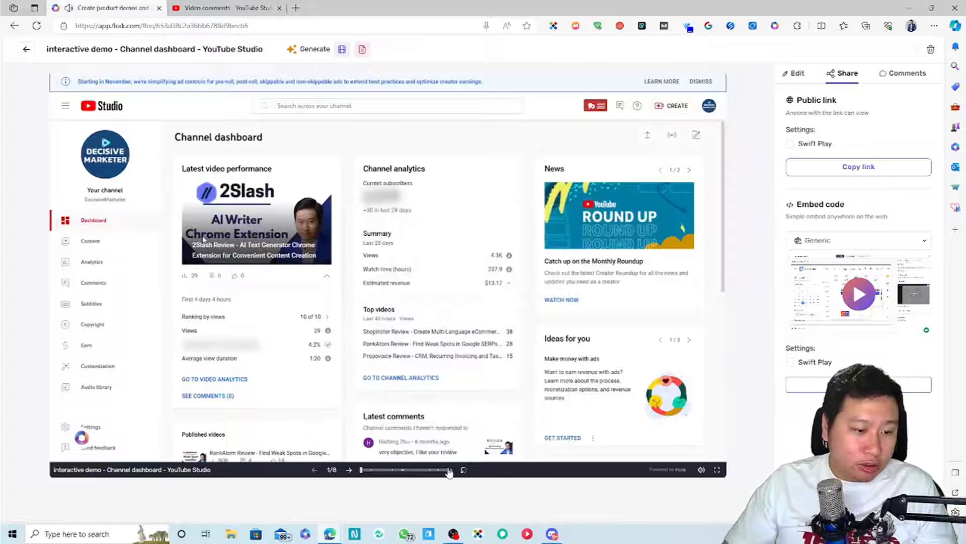
pyautogui.click(349, 471)
pyautogui.click(350, 470)
pyautogui.click(349, 471)
pyautogui.click(350, 470)
pyautogui.click(350, 470)
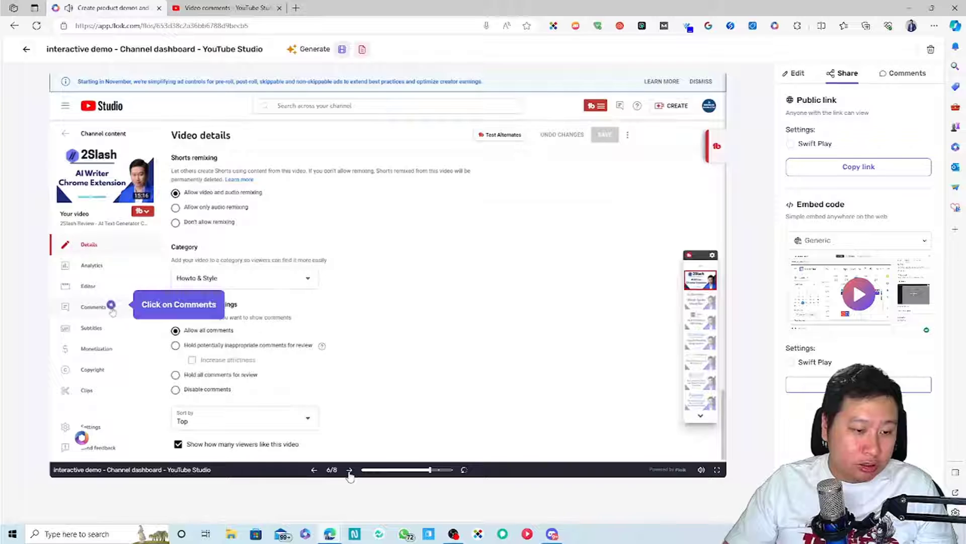
pyautogui.click(349, 470)
pyautogui.click(349, 471)
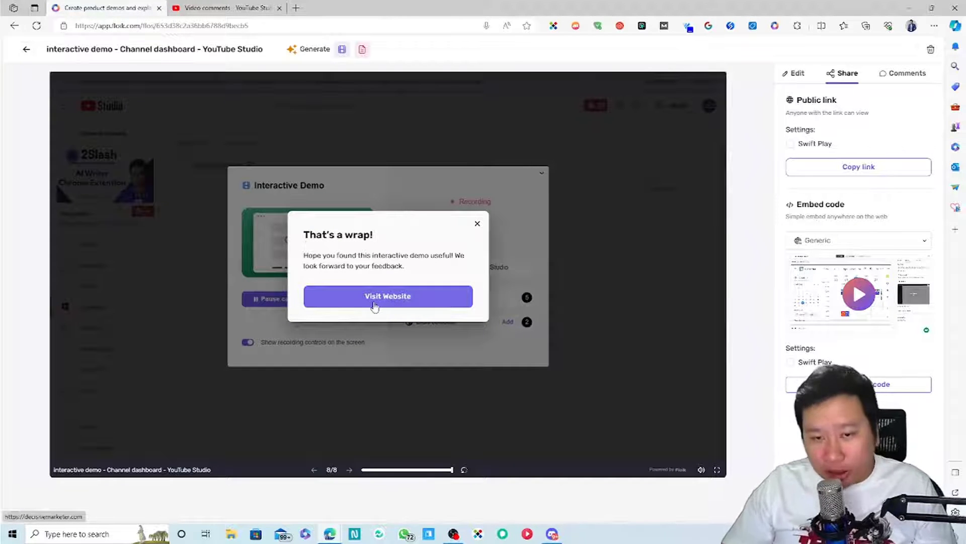
pyautogui.click(794, 74)
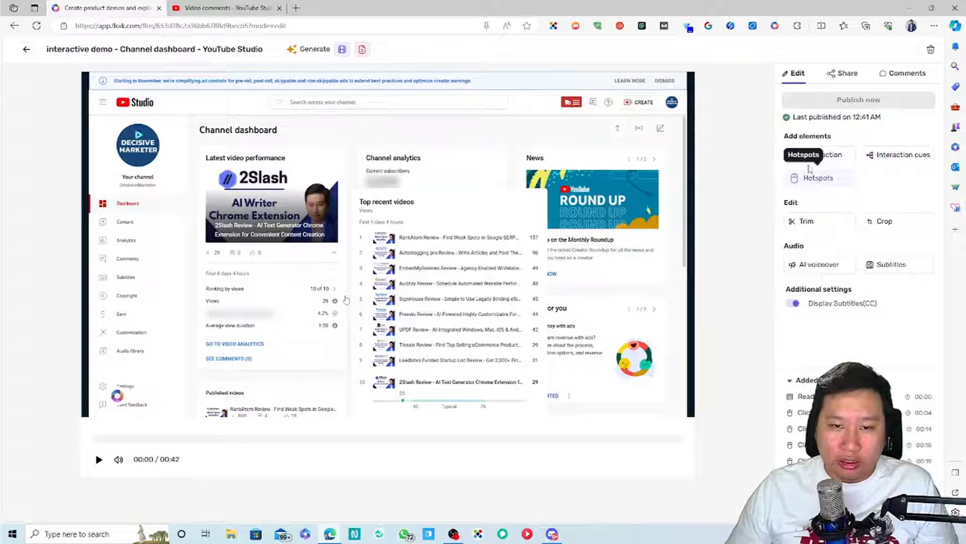
# Try to add a hotspot and an interaction cue at the start of the demo.
pyautogui.click(835, 176)
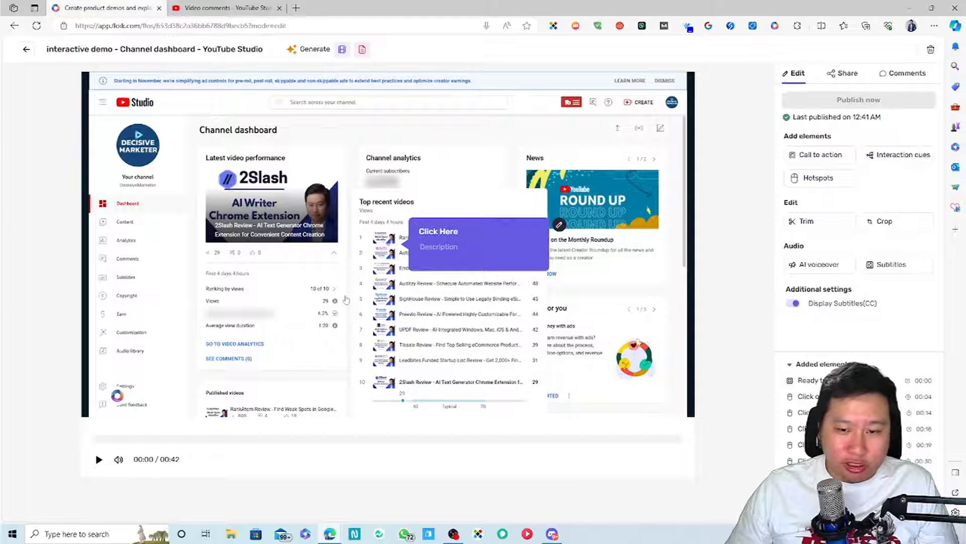
pyautogui.click(489, 306)
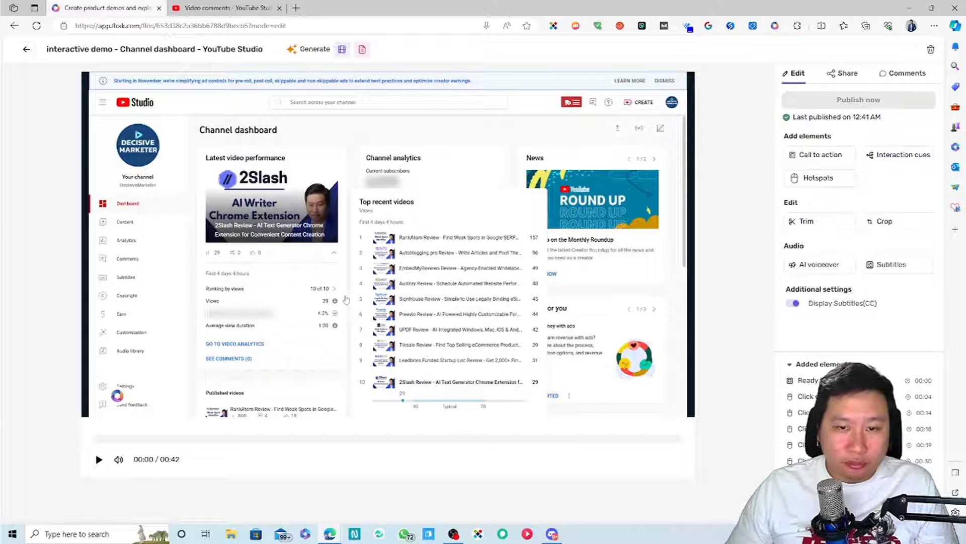
pyautogui.click(888, 165)
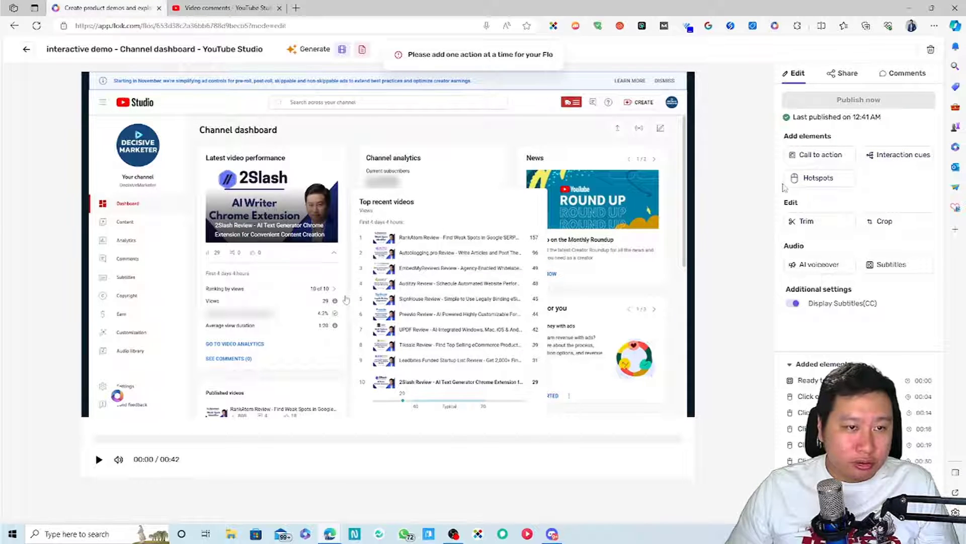
# Add a hotspot at 00:00 with the description "test", switch it to the title-only type, and republish before returning to editing.
pyautogui.click(819, 178)
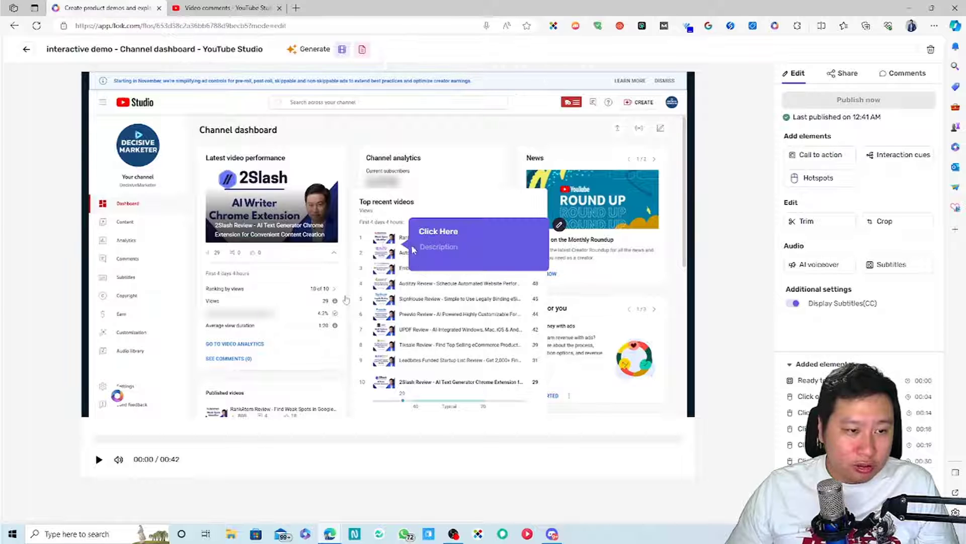
pyautogui.click(495, 260)
pyautogui.write('test')
pyautogui.click(561, 226)
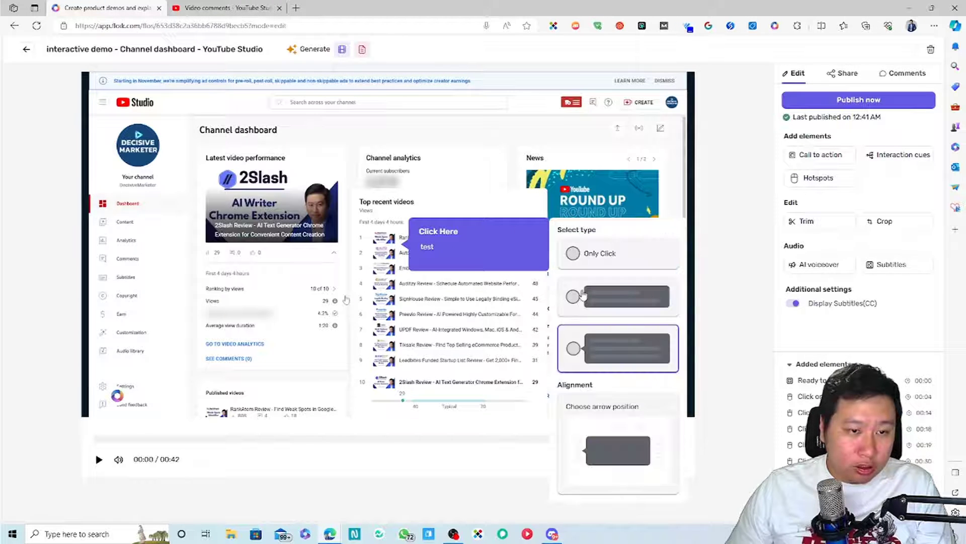
pyautogui.click(582, 302)
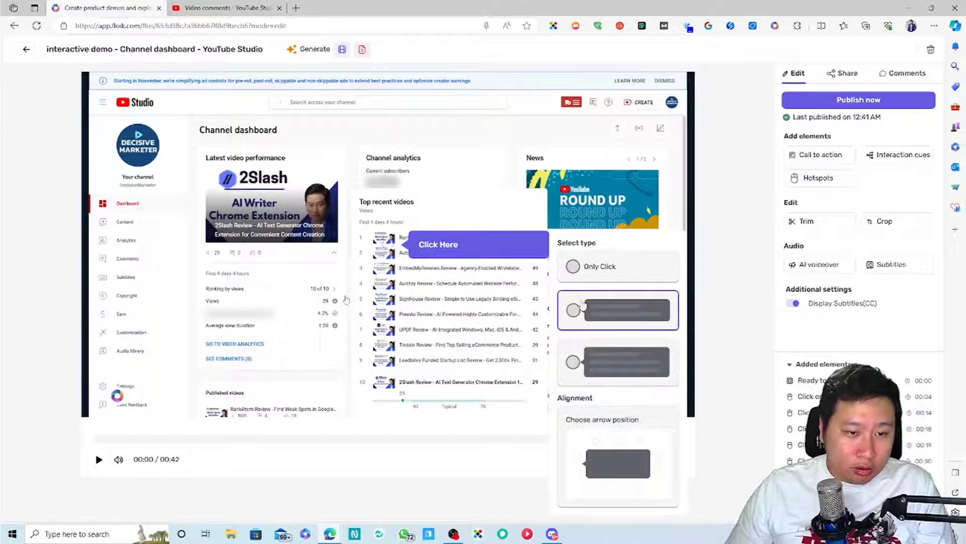
pyautogui.click(494, 302)
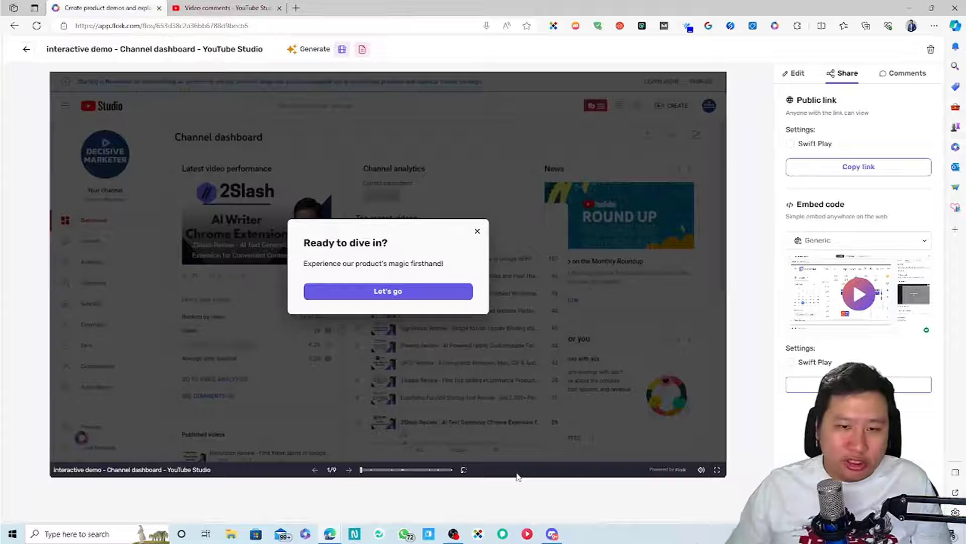
pyautogui.click(477, 236)
pyautogui.click(794, 73)
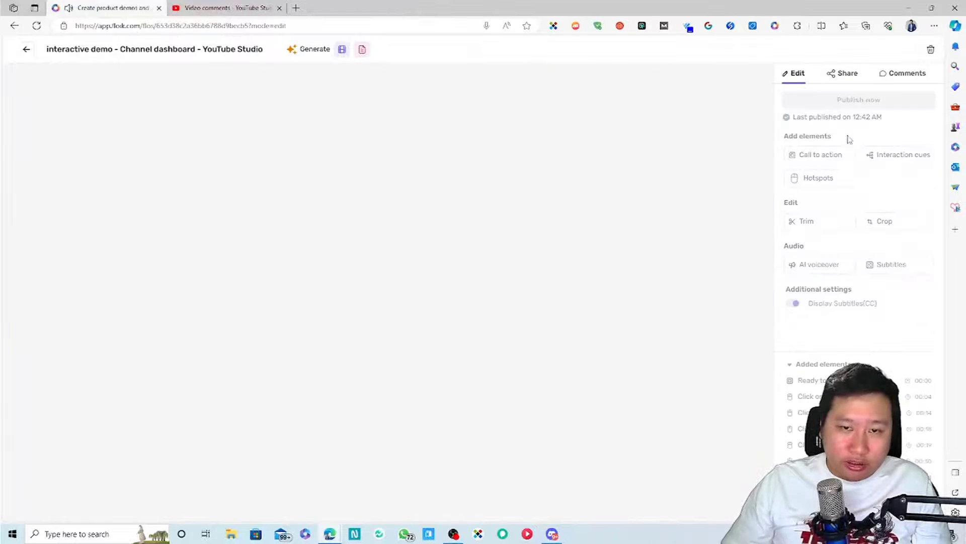
# Try to add an interaction cue at 00:00, where the opening call to action sits.
pyautogui.click(901, 155)
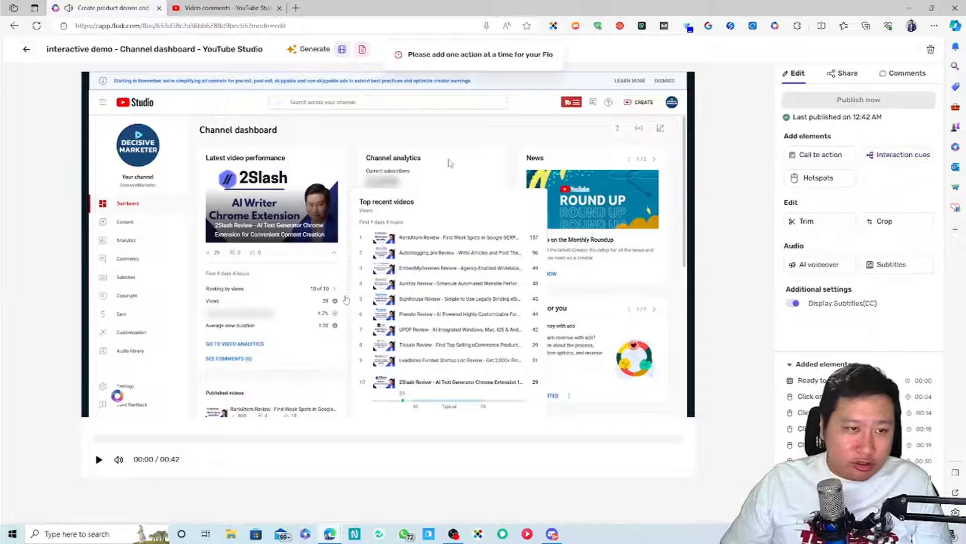
pyautogui.click(388, 245)
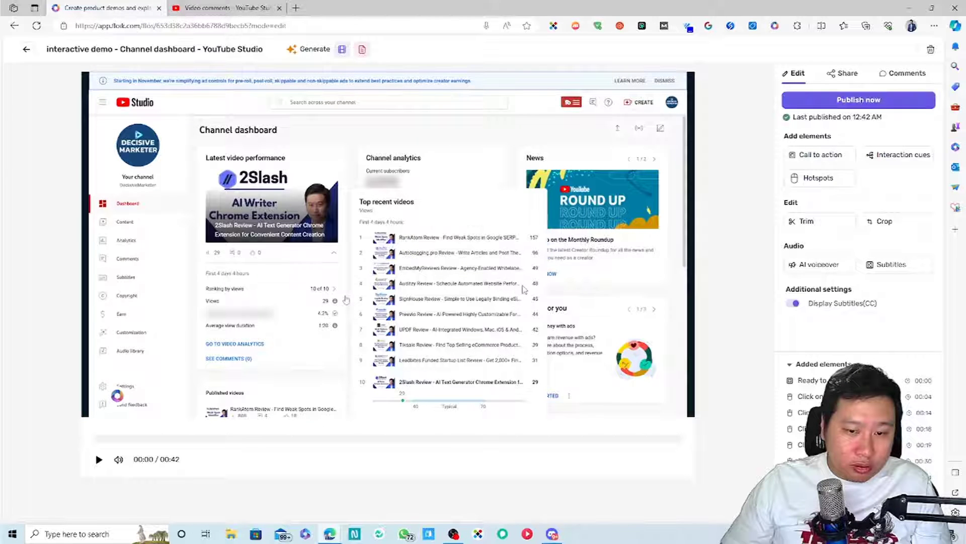
pyautogui.click(900, 156)
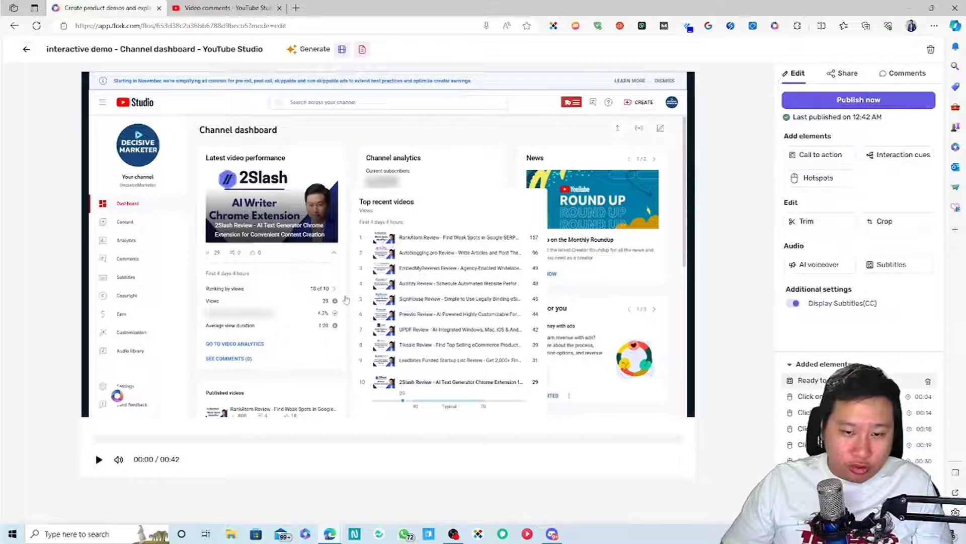
pyautogui.click(815, 380)
pyautogui.click(636, 244)
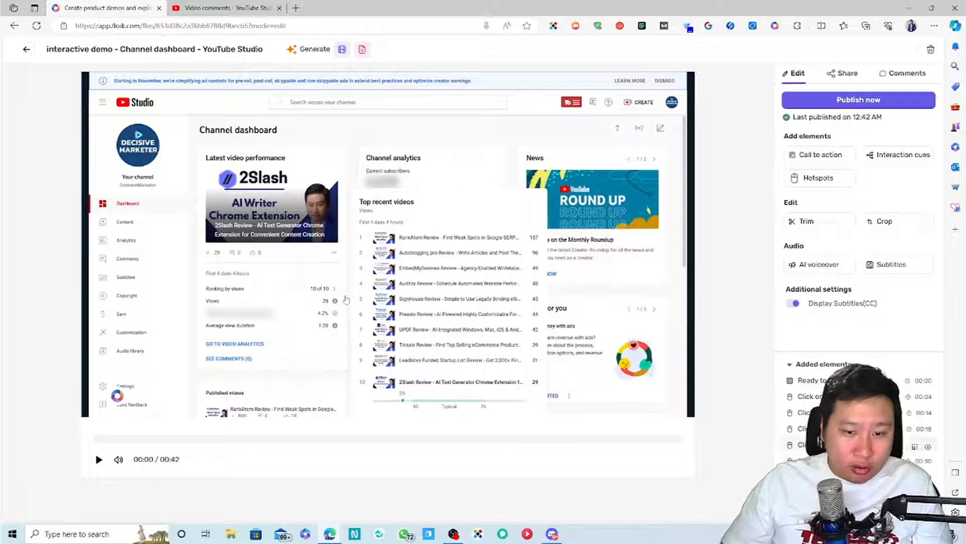
# Fill in an interaction cue at 00:04 with the title "test", description "test1" and a button named "test2".
pyautogui.click(813, 396)
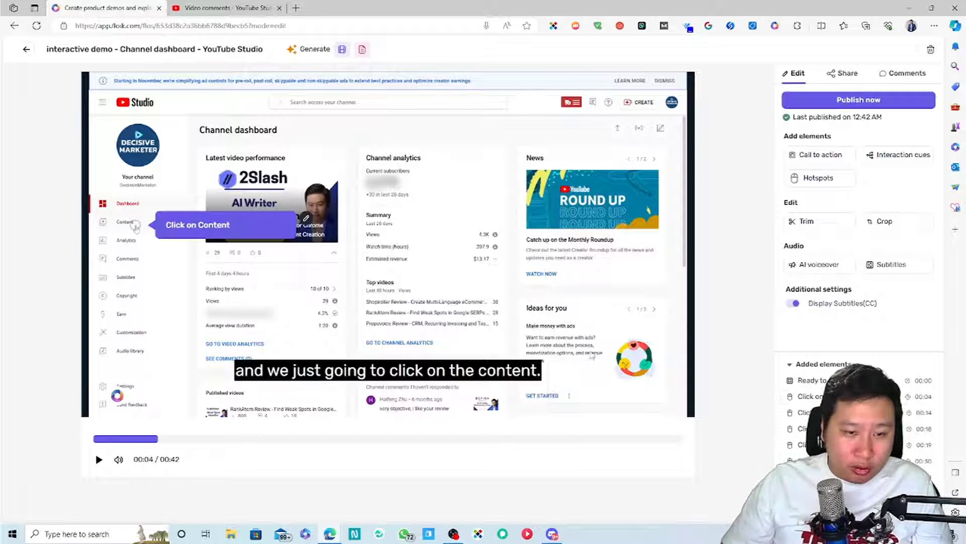
pyautogui.click(889, 158)
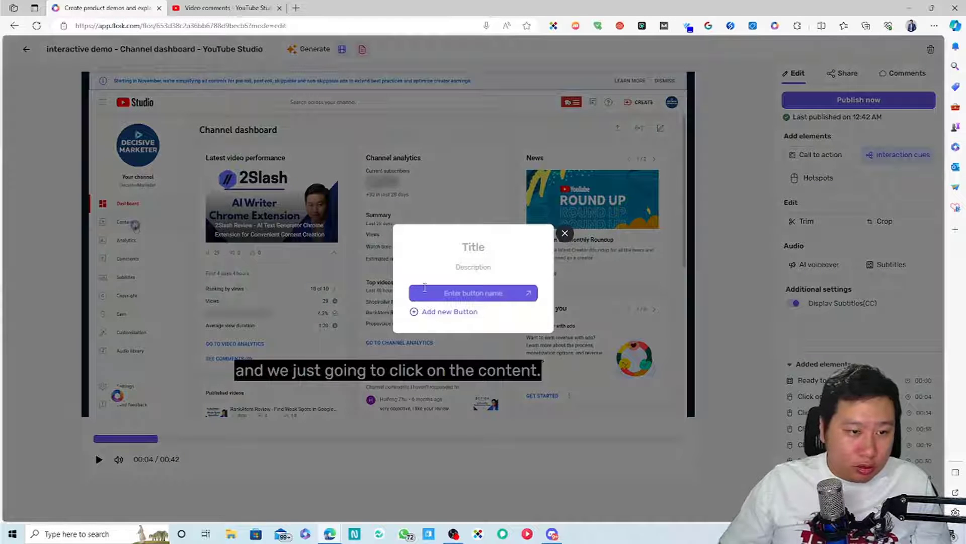
pyautogui.click(482, 243)
pyautogui.write('test')
pyautogui.click(488, 268)
pyautogui.write('test1')
pyautogui.click(489, 292)
pyautogui.write('test2')
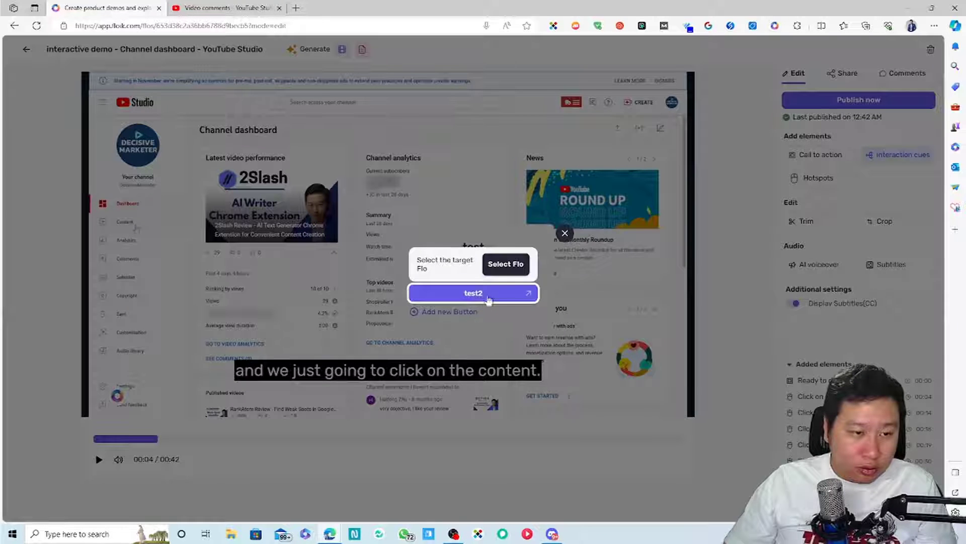
# Try to link the test2 button to a target Flo, add a second blank button, and discard the interaction cue.
pyautogui.click(498, 265)
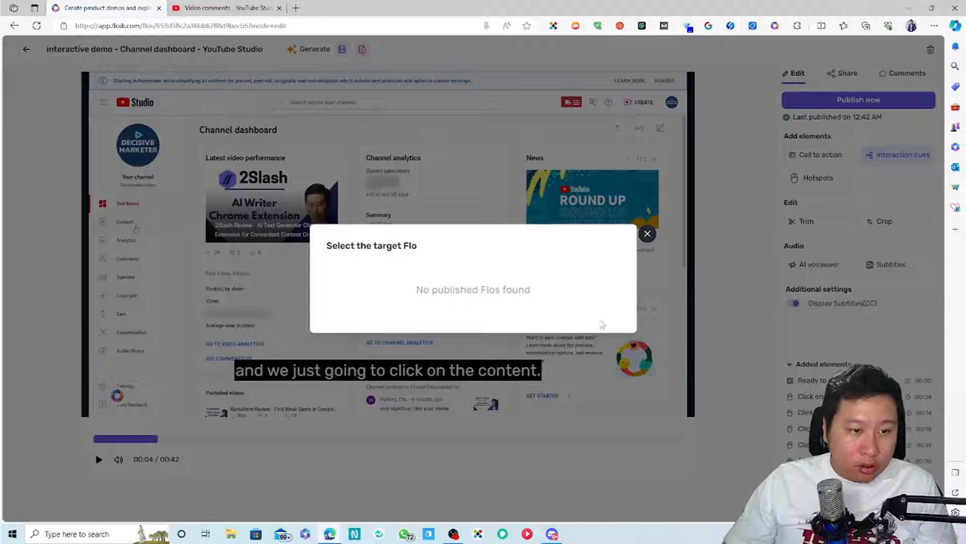
pyautogui.click(647, 234)
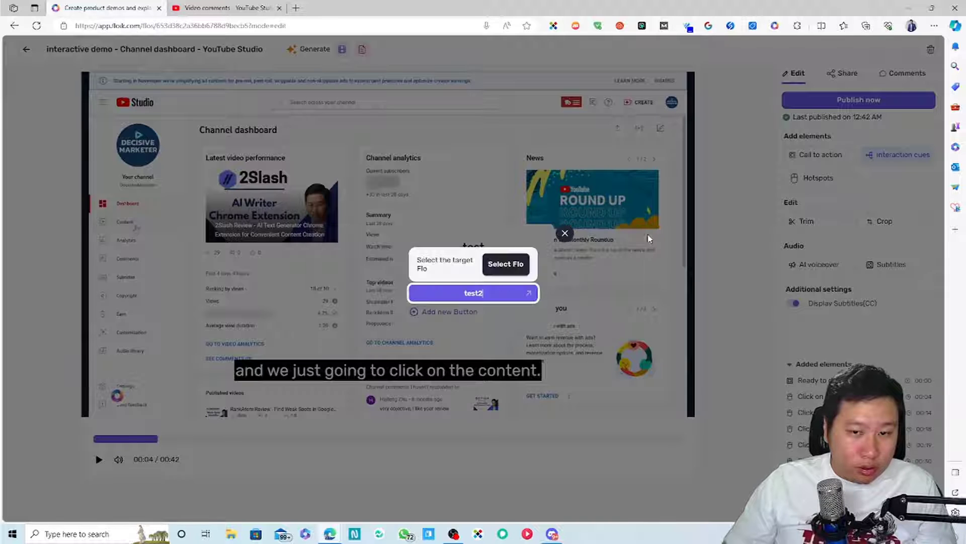
pyautogui.click(511, 296)
pyautogui.click(456, 313)
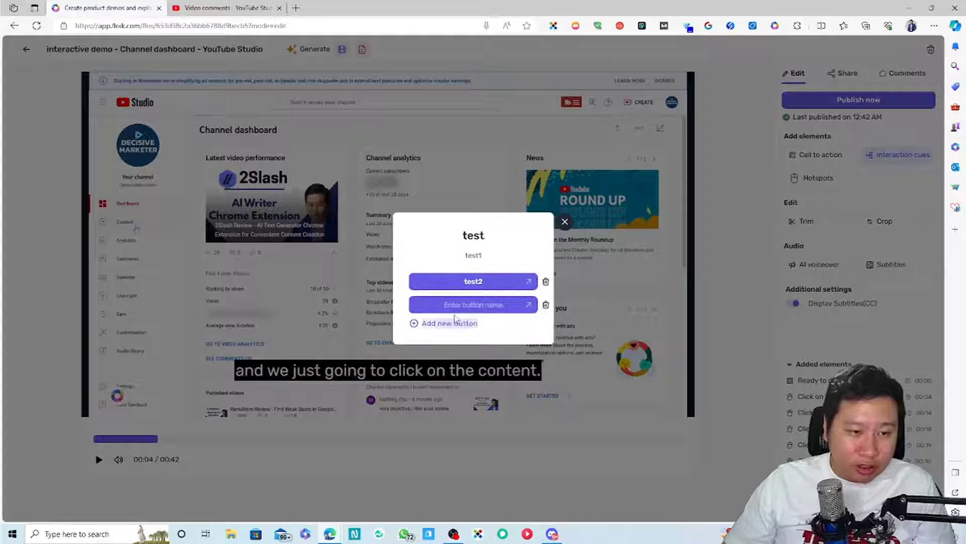
pyautogui.click(567, 226)
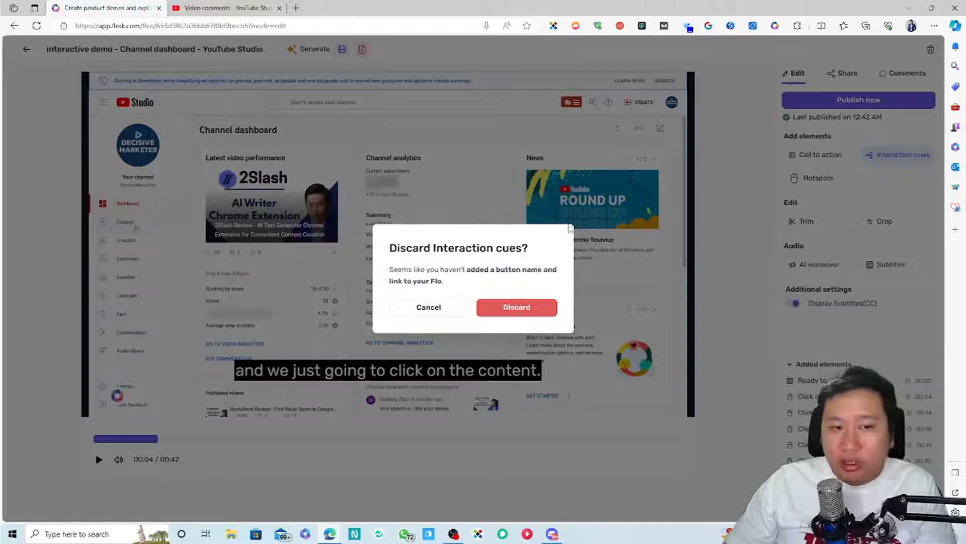
pyautogui.click(497, 307)
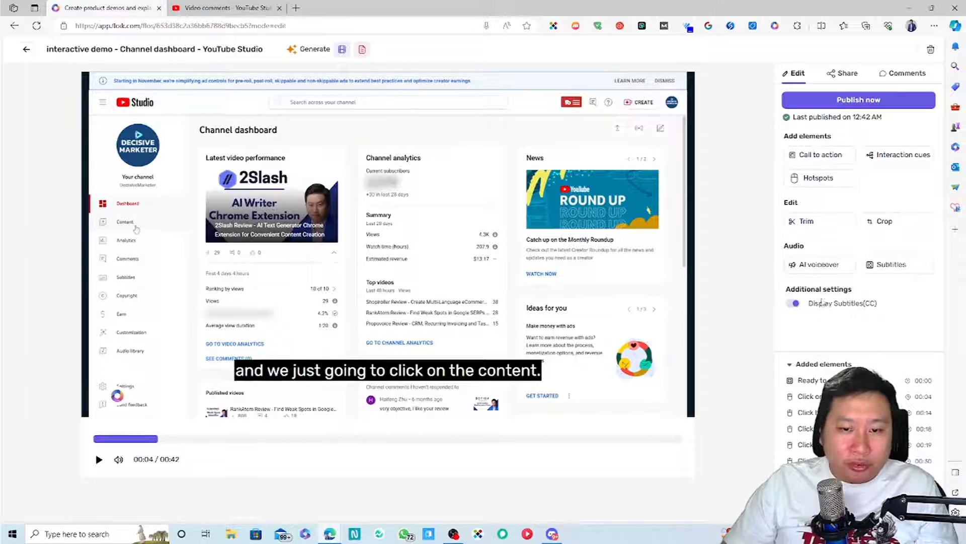
# Switch the demo's voice-over from the original voice to the AI voice and republish the demo.
pyautogui.click(807, 266)
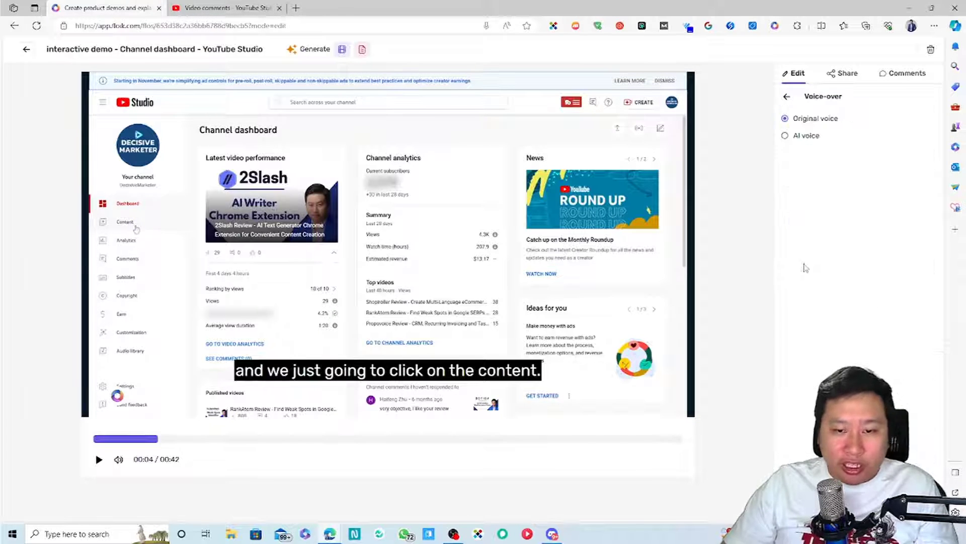
pyautogui.click(798, 144)
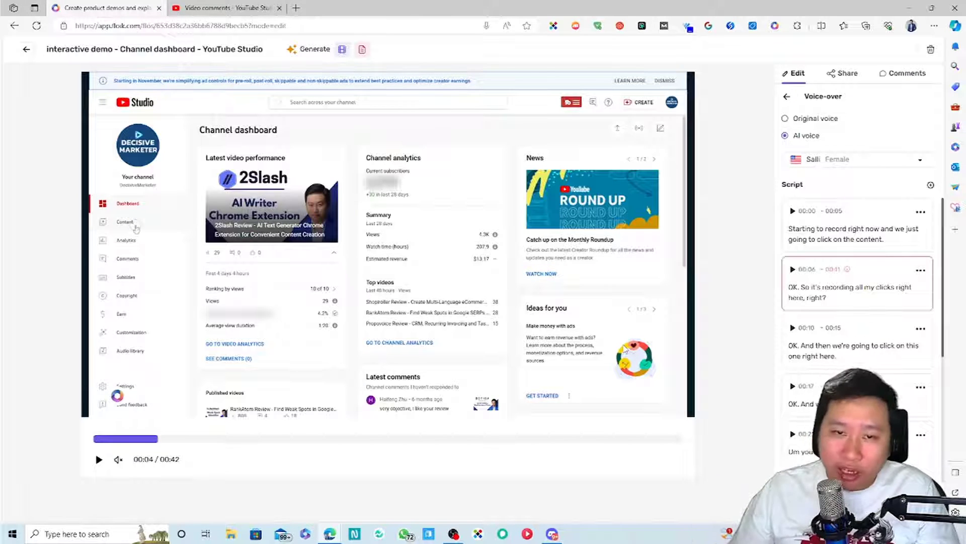
pyautogui.click(787, 97)
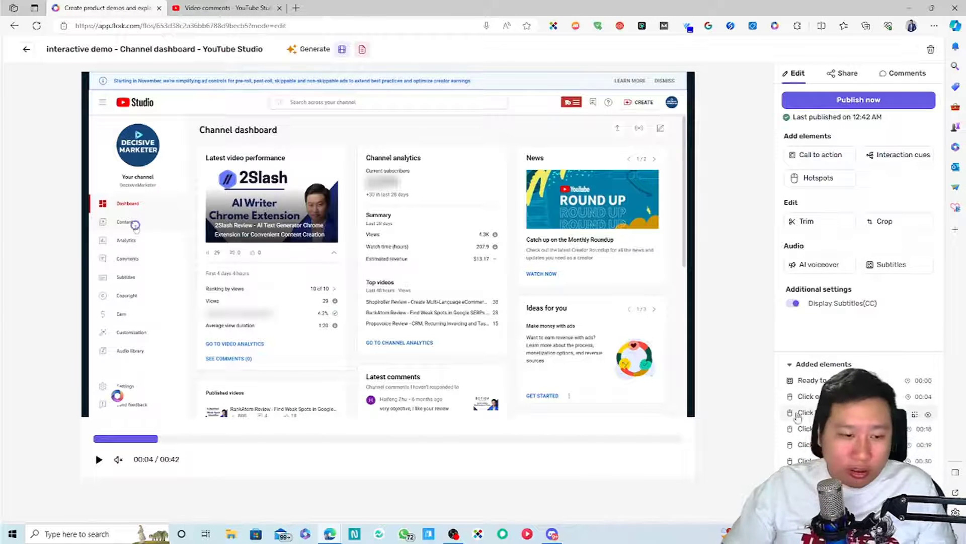
pyautogui.click(841, 105)
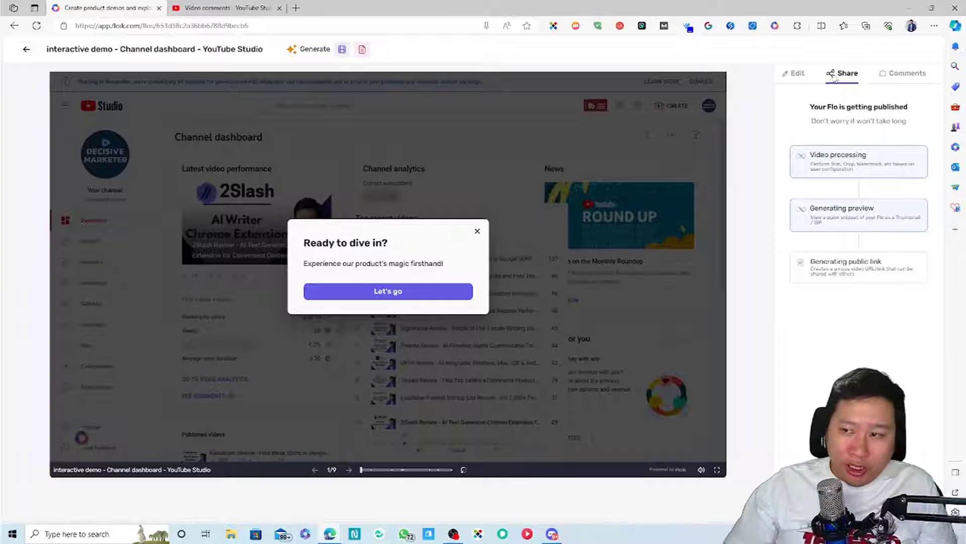
# Start the preview, copy the demo's public link, and view the public page in an InPrivate window before closing that window.
pyautogui.click(380, 291)
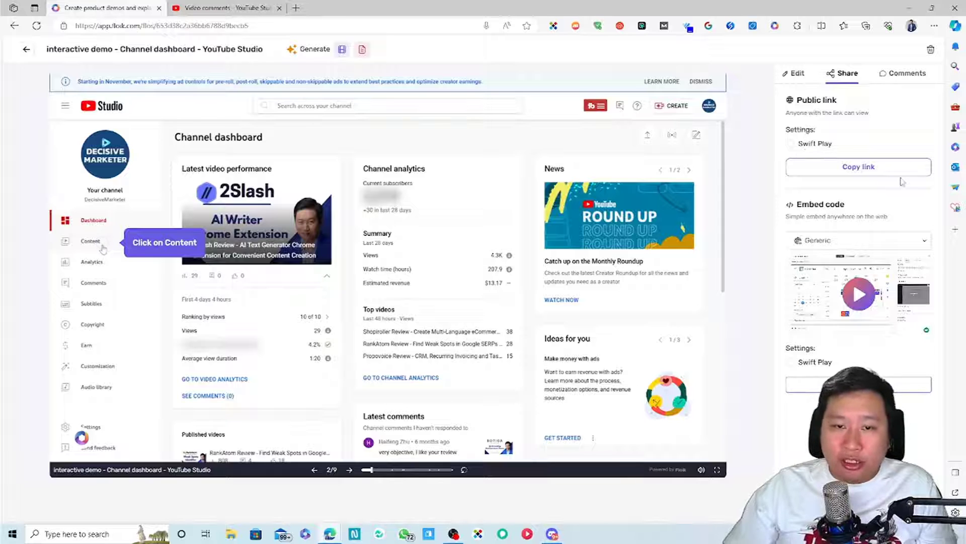
pyautogui.click(872, 169)
pyautogui.click(934, 26)
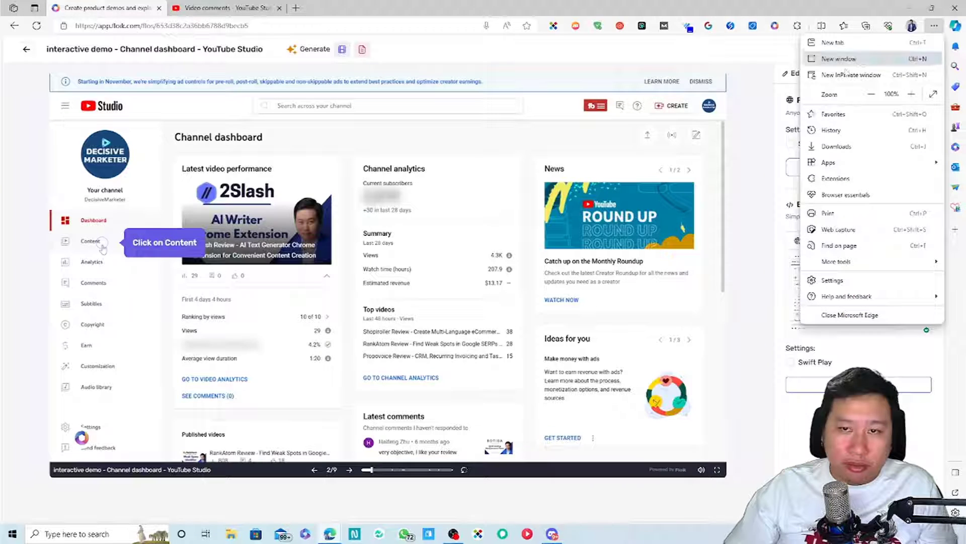
pyautogui.click(849, 75)
pyautogui.hotkey('ctrl', 'v')
pyautogui.press('Return')
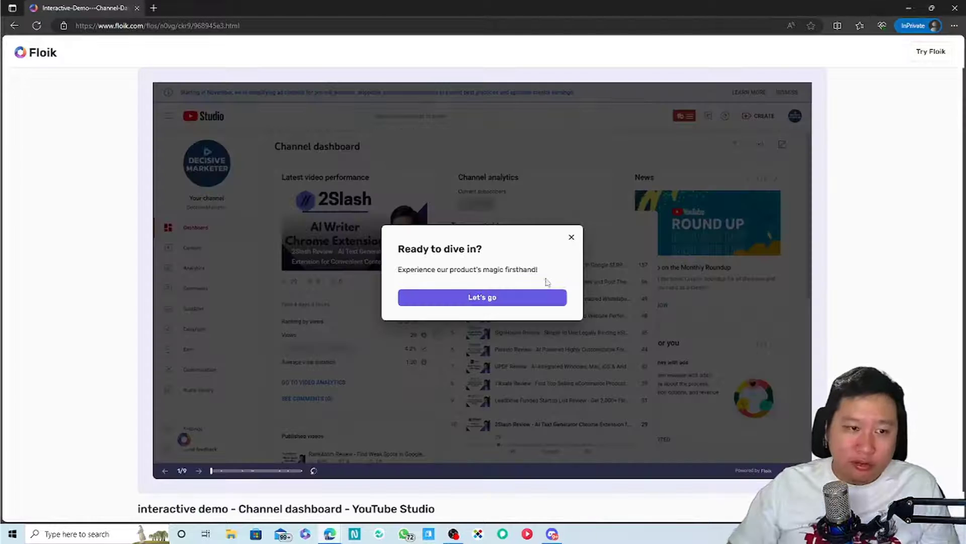
pyautogui.scroll(-1, 534, 449)
pyautogui.scroll(1, 561, 367)
pyautogui.scroll(-1, 549, 375)
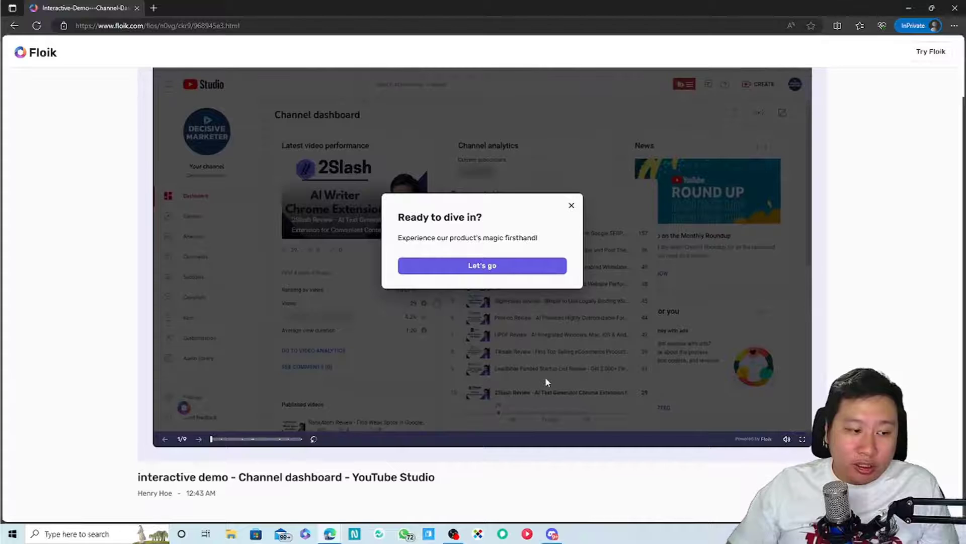
pyautogui.click(954, 8)
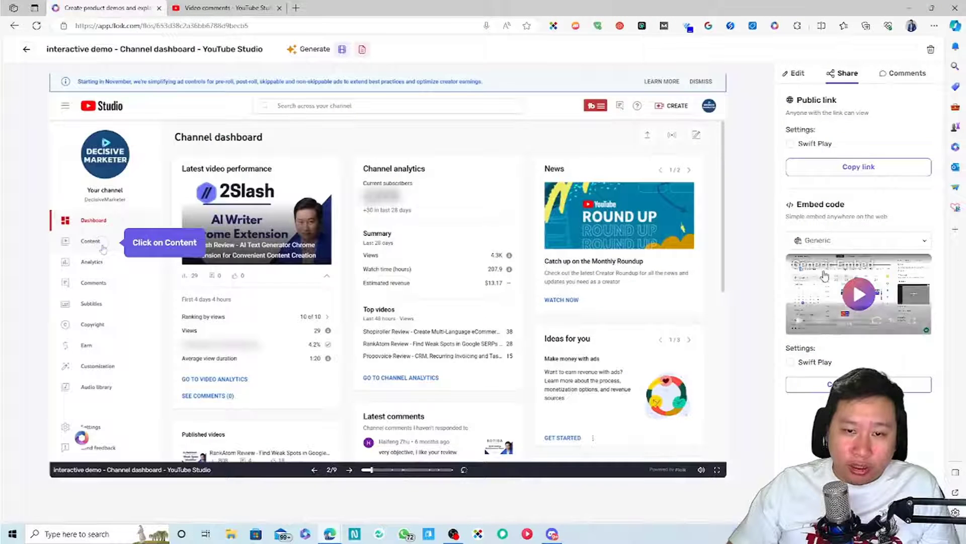
# Review the embed platform options, keep Generic, and paste the copied embed code into the browser's address bar to inspect it.
pyautogui.click(819, 247)
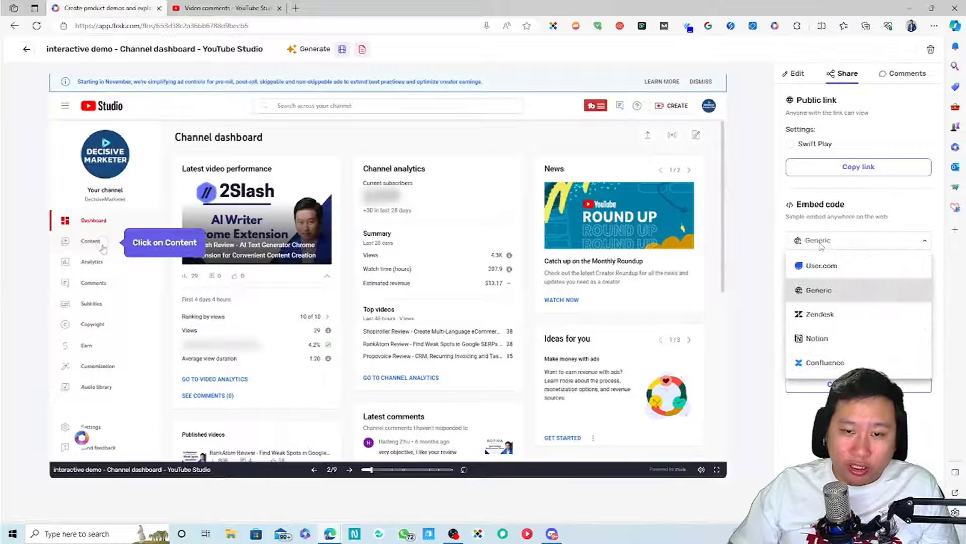
pyautogui.click(822, 242)
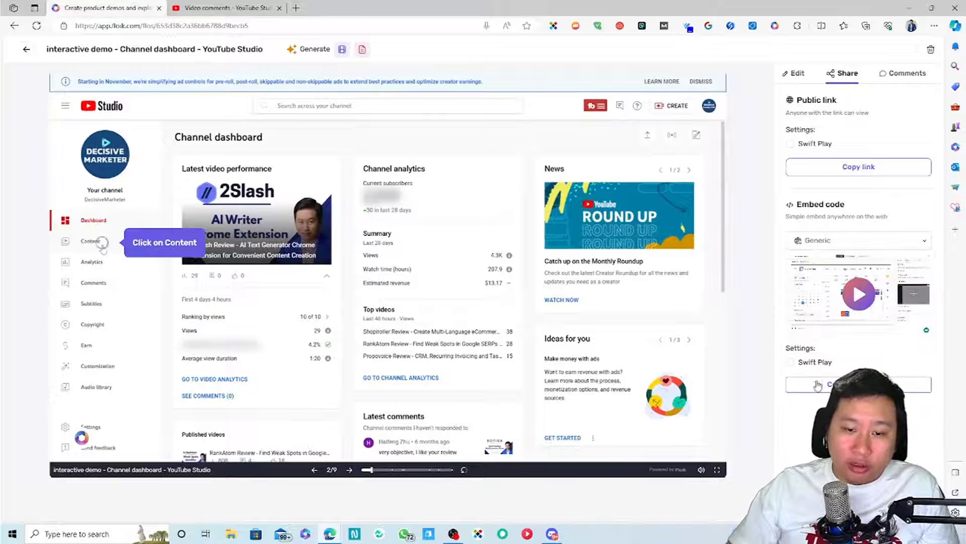
pyautogui.click(819, 246)
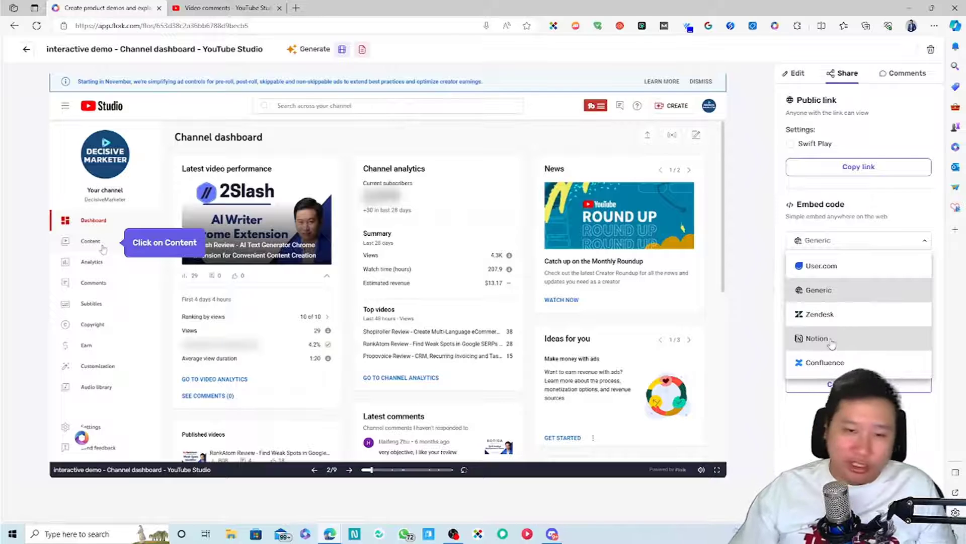
pyautogui.click(851, 290)
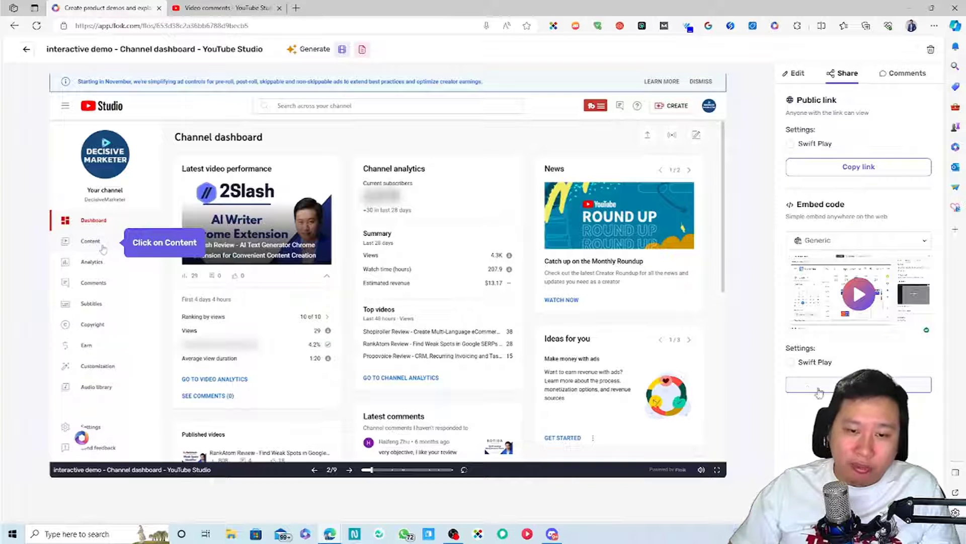
pyautogui.click(367, 27)
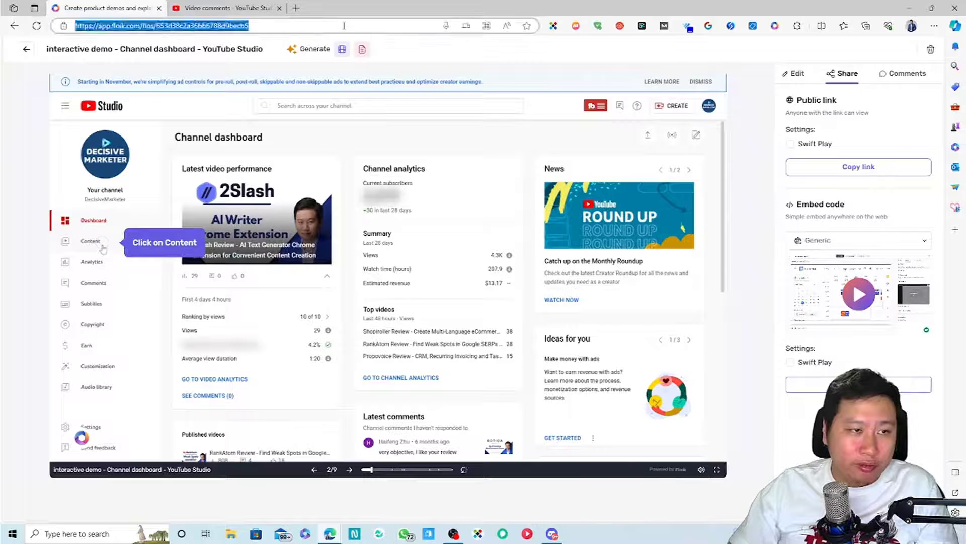
pyautogui.hotkey('ctrl', 'v')
pyautogui.moveTo(473, 25); pyautogui.dragTo(60, 31)
pyautogui.click(764, 257)
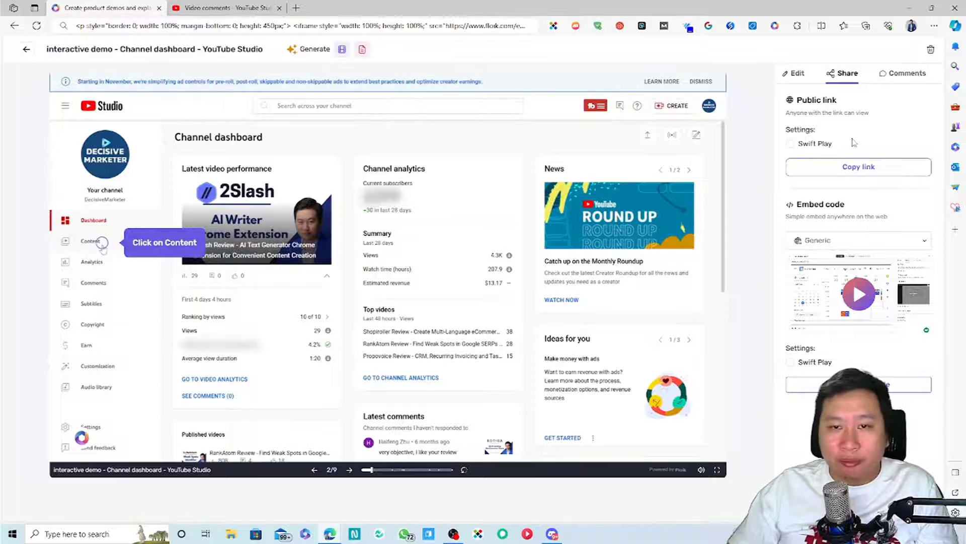
# Look at the demo's comments section, briefly return to editing, and go back to the comments.
pyautogui.click(906, 73)
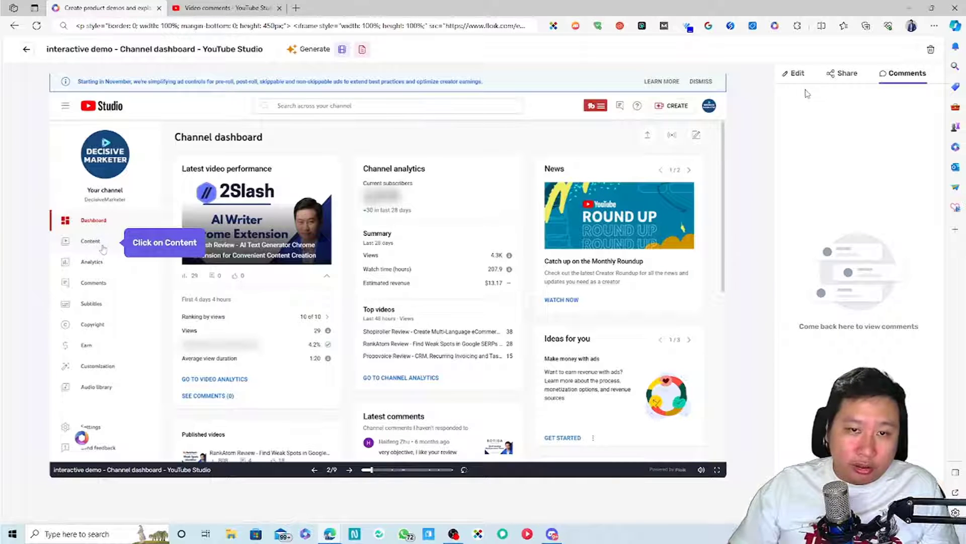
pyautogui.click(794, 73)
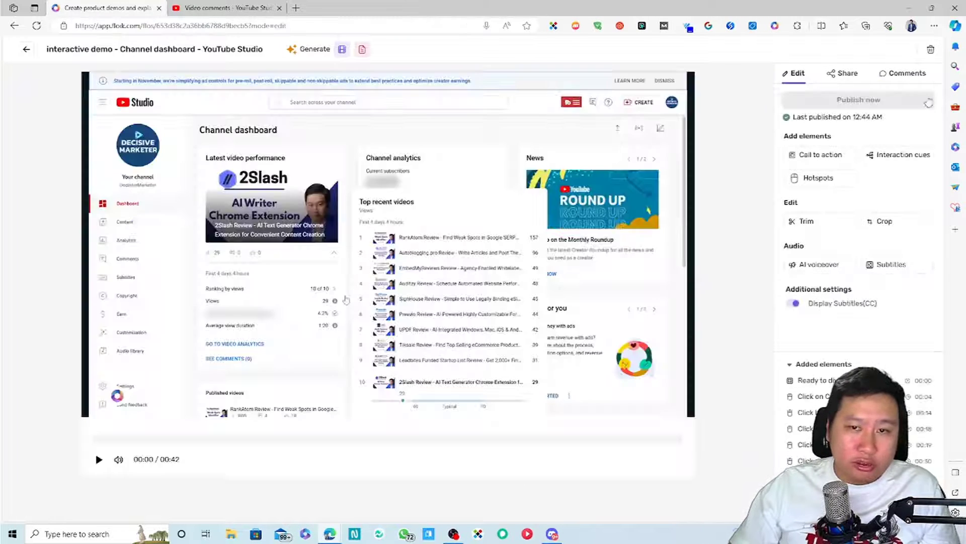
pyautogui.click(906, 73)
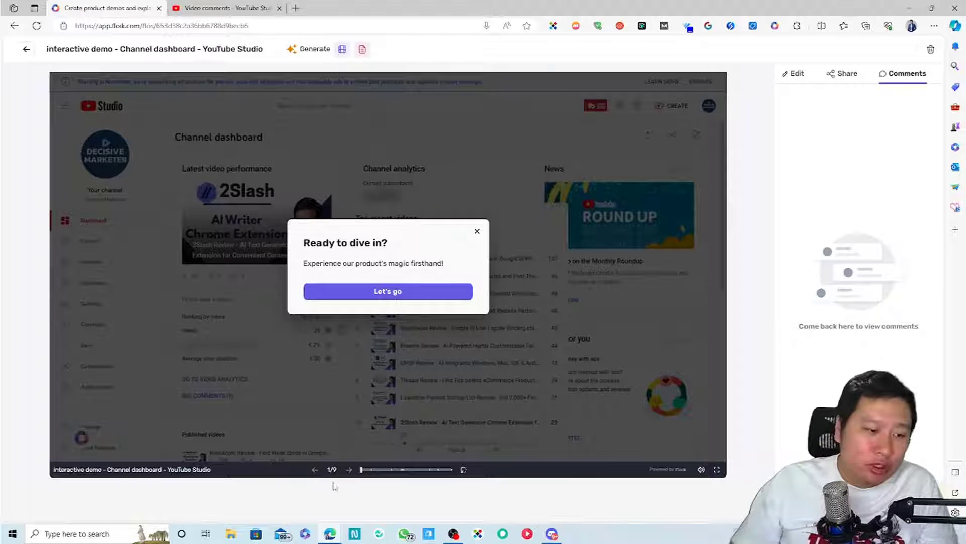
pyautogui.click(331, 527)
pyautogui.click(534, 474)
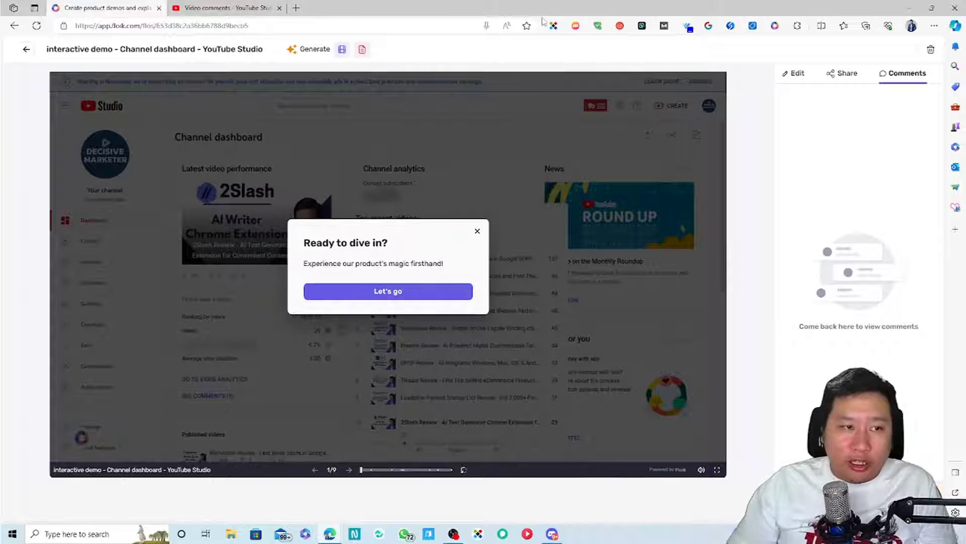
# Copy the demo's public link again and load it in a new InPrivate window.
pyautogui.click(850, 76)
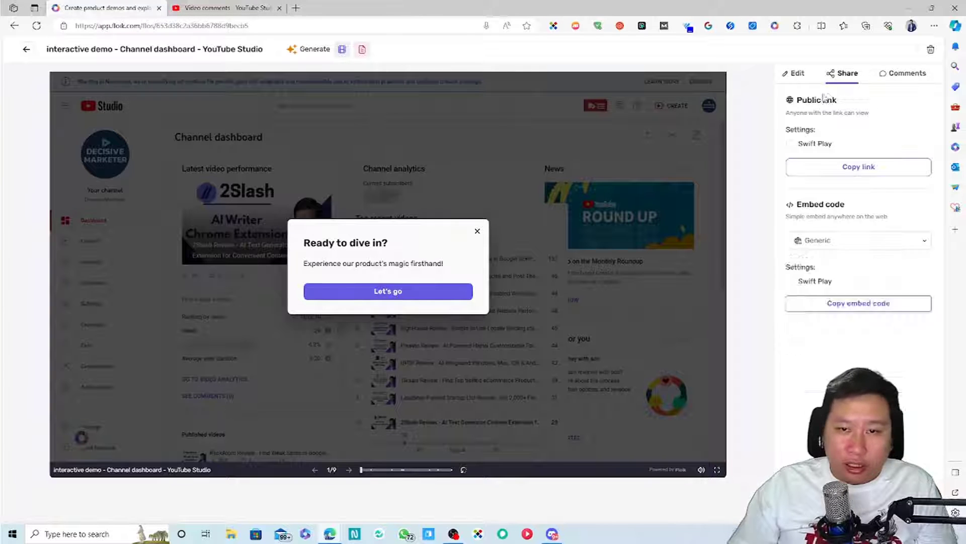
pyautogui.click(858, 166)
pyautogui.click(934, 25)
pyautogui.click(831, 74)
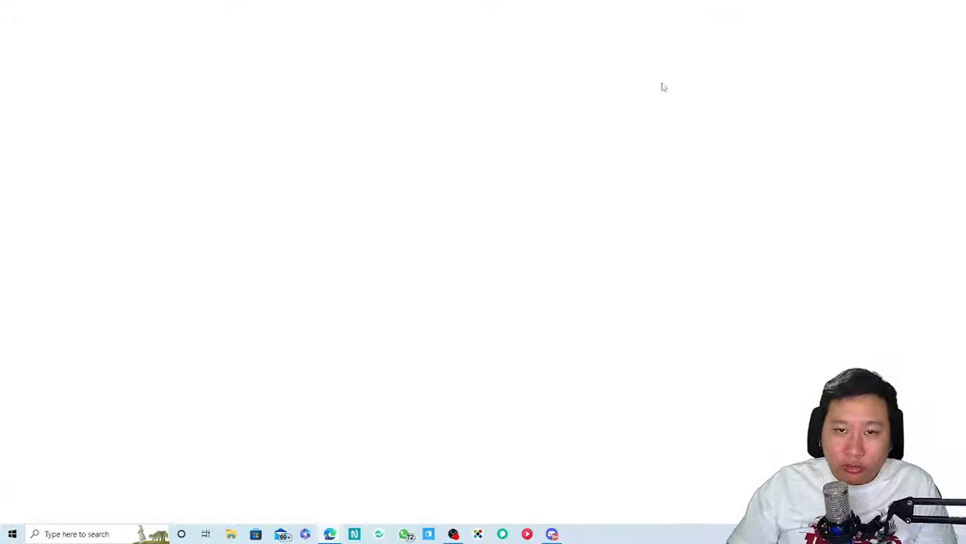
pyautogui.hotkey('ctrl', 'v')
pyautogui.press('Return')
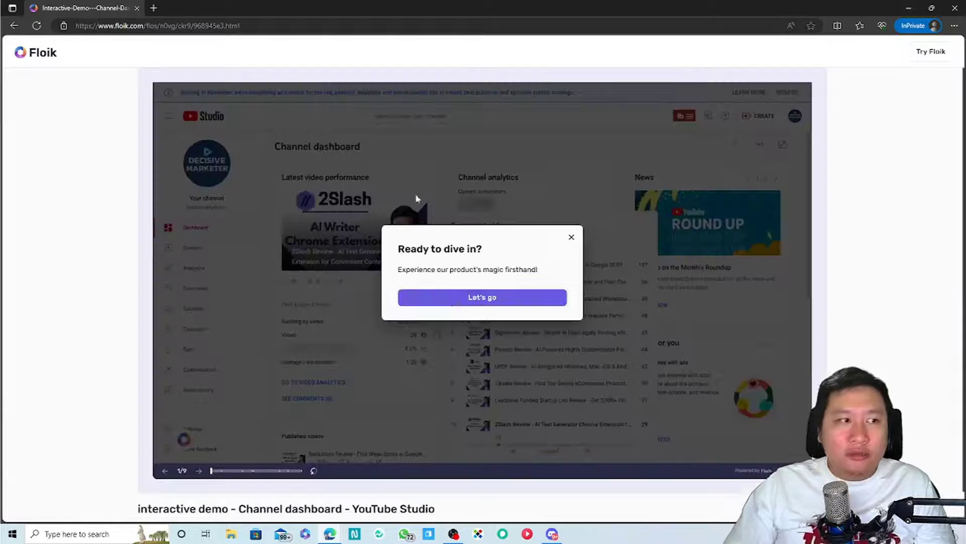
# Play the public demo from its opening prompt to the Video details hotspot, continue past it, and restart the demo.
pyautogui.click(470, 300)
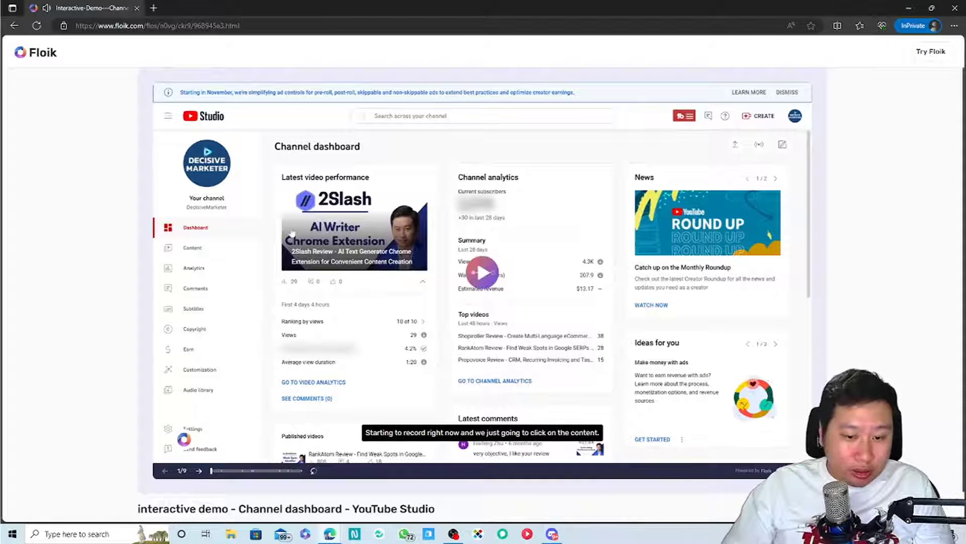
pyautogui.scroll(-1, 524, 411)
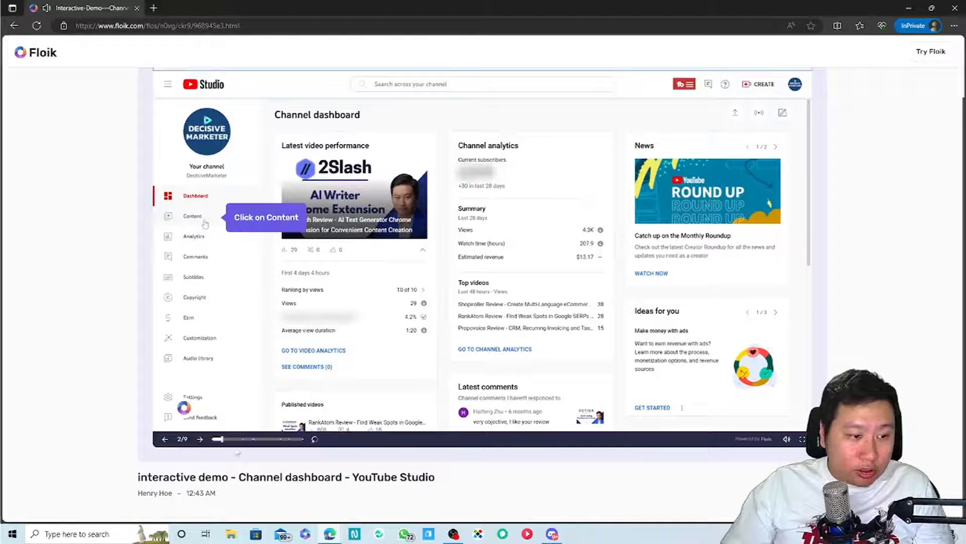
pyautogui.click(201, 441)
pyautogui.click(201, 441)
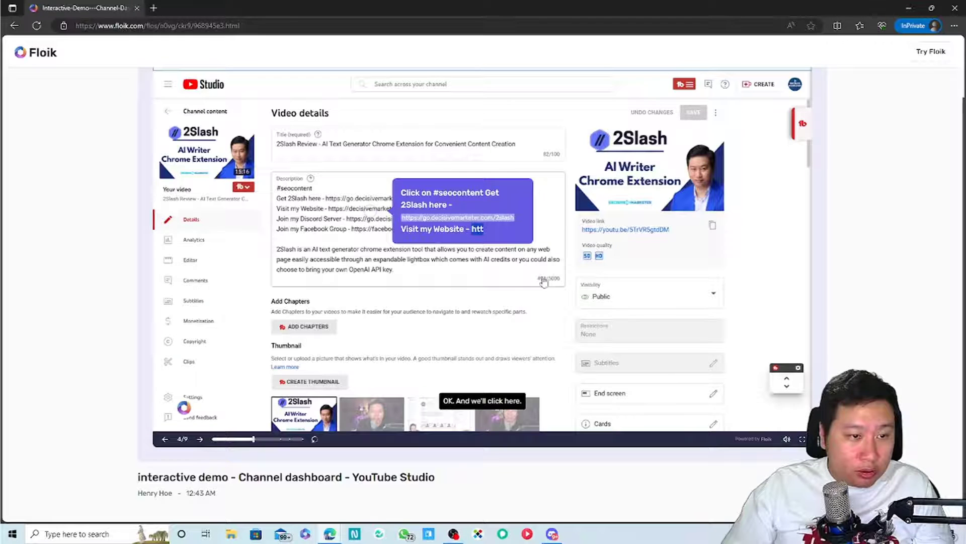
pyautogui.click(377, 221)
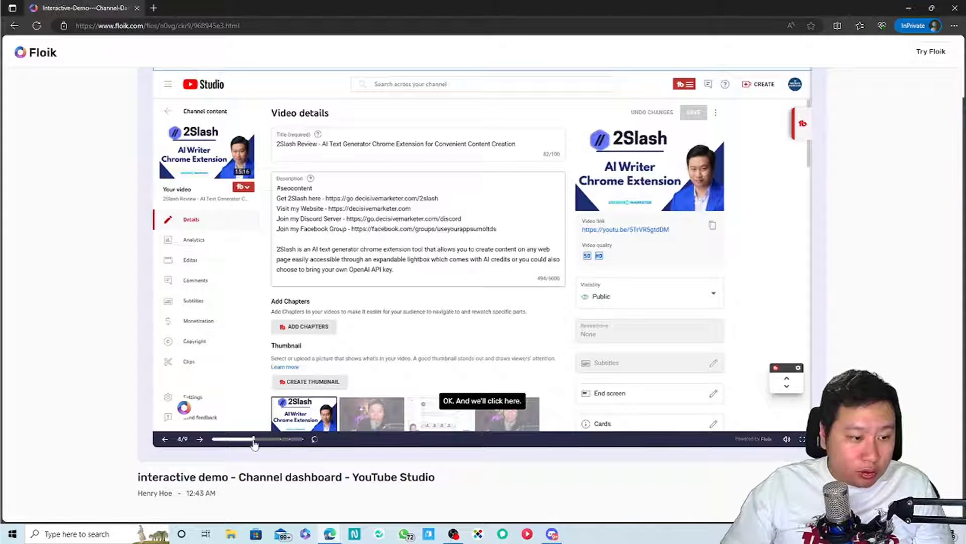
pyautogui.click(315, 440)
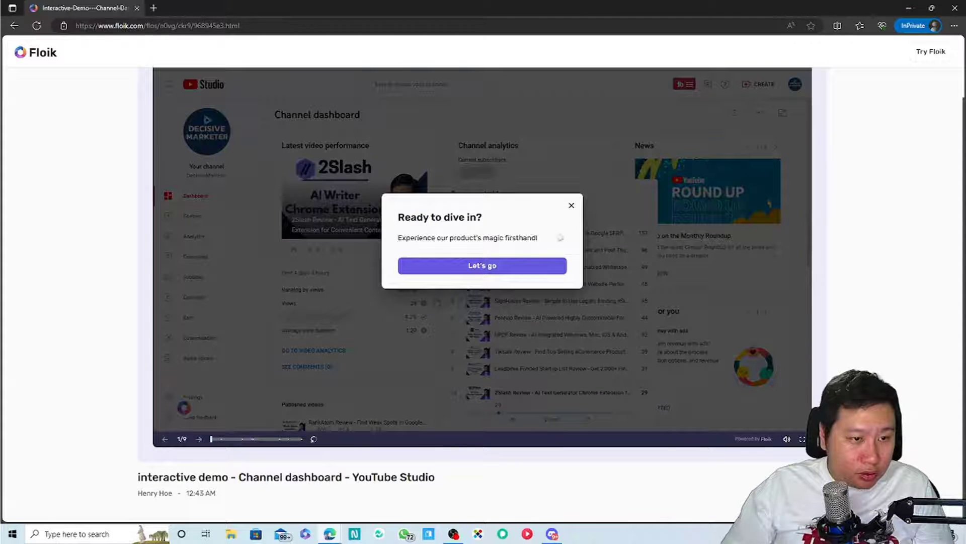
# Dismiss the public demo's opening prompt and look over its first Channel dashboard screen.
pyautogui.click(572, 205)
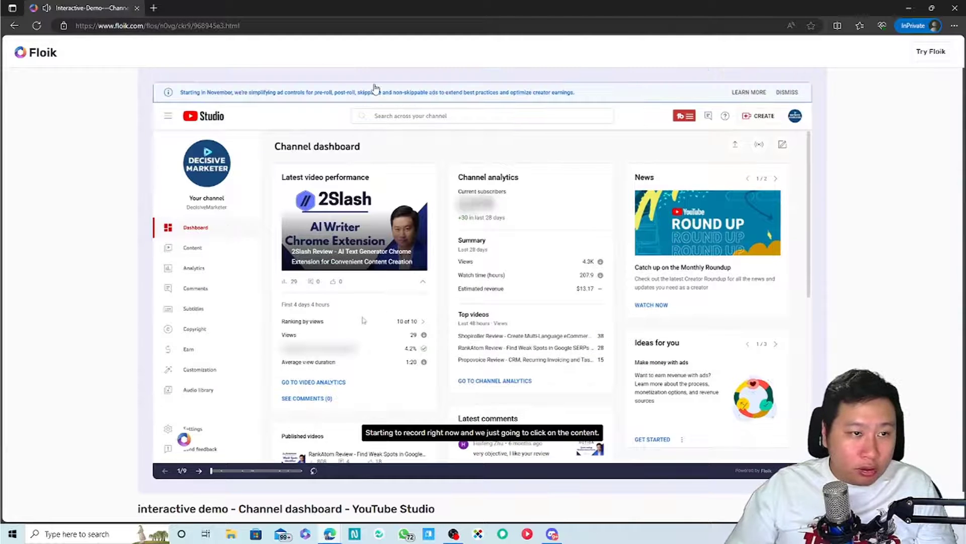
pyautogui.scroll(-1, 123, 274)
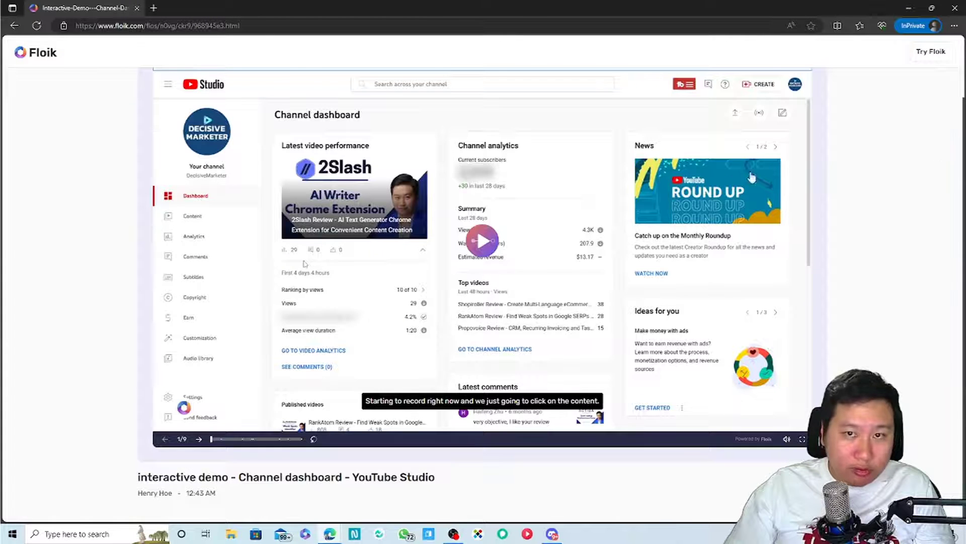
pyautogui.scroll(1, 305, 263)
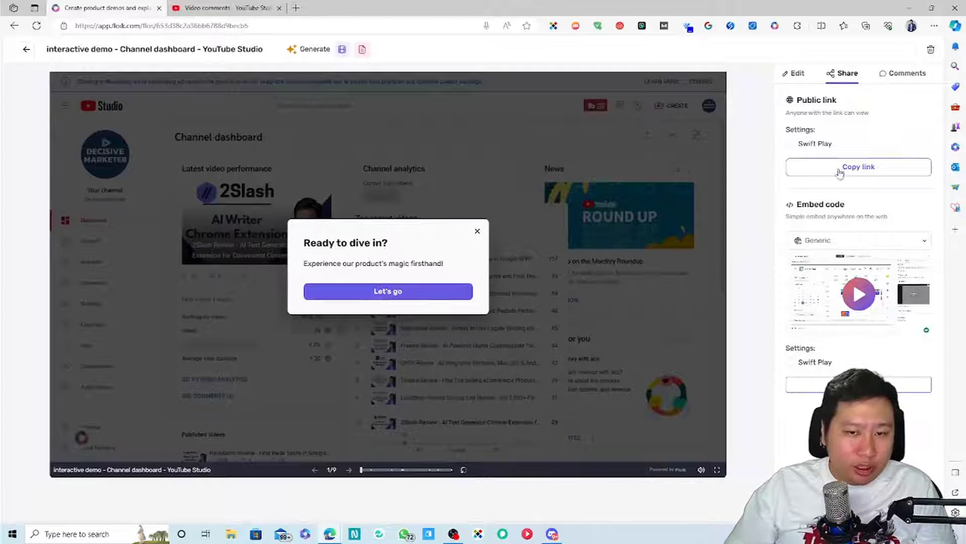
# Check the interactive demo's comments section, revisit its editing options, and return to the comments.
pyautogui.click(899, 73)
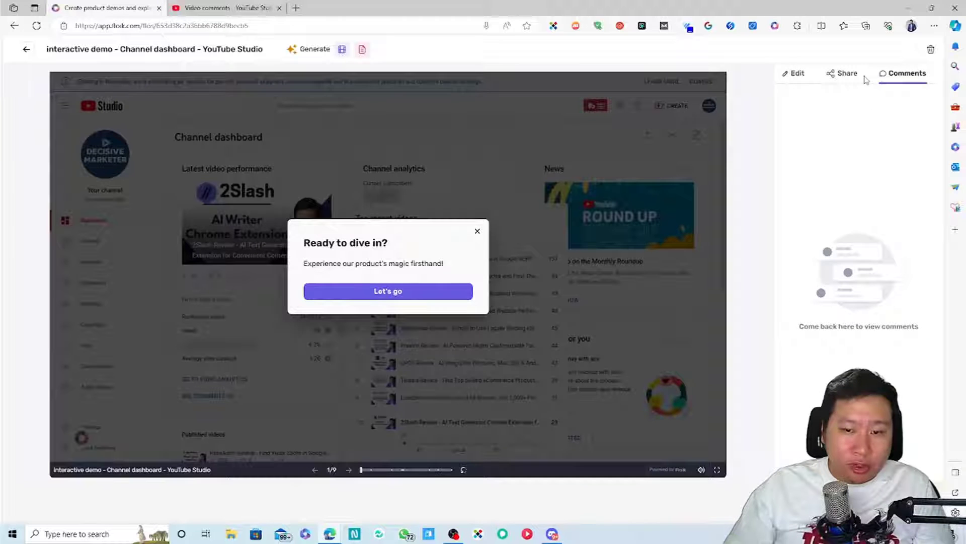
pyautogui.click(792, 75)
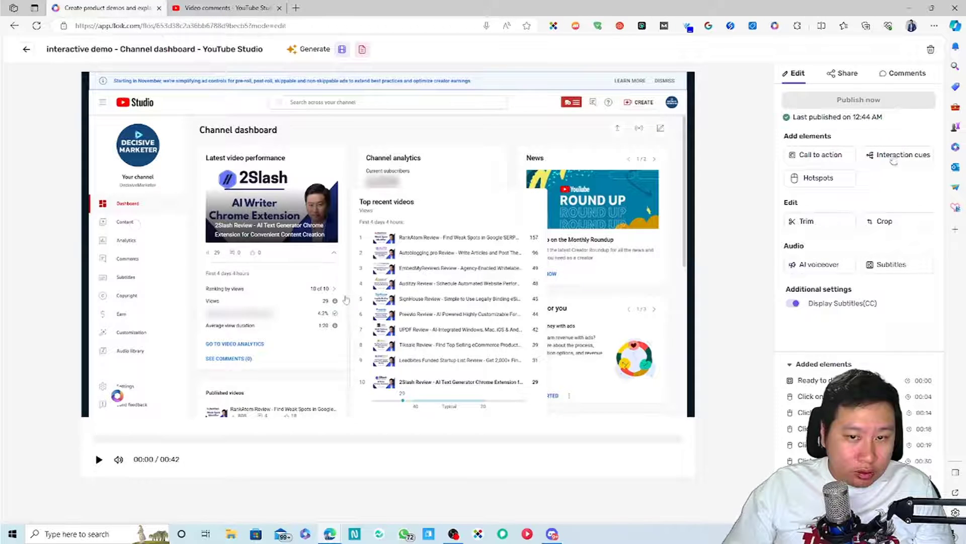
pyautogui.click(901, 74)
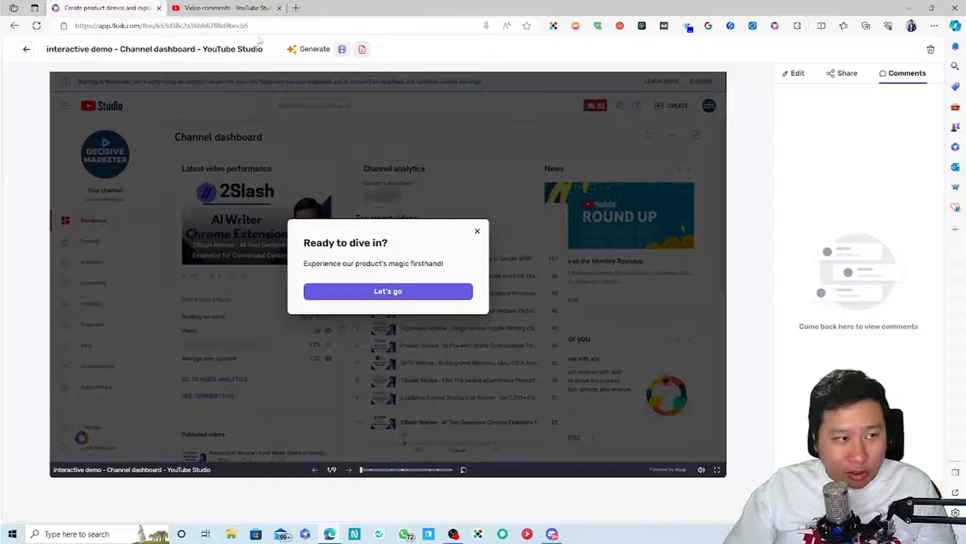
# Return to Home, reopen the interactive demo, and generate a step-by-step guide from it.
pyautogui.click(26, 49)
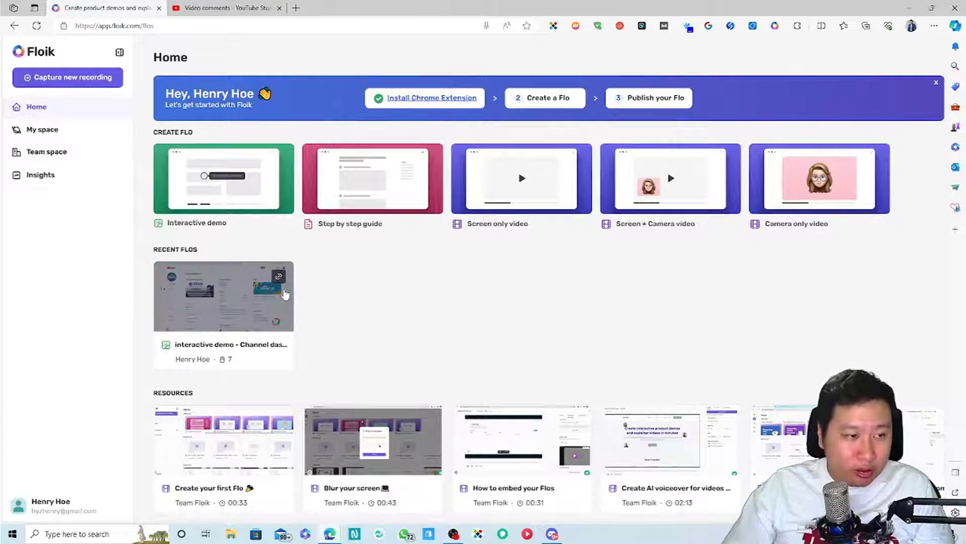
pyautogui.click(200, 325)
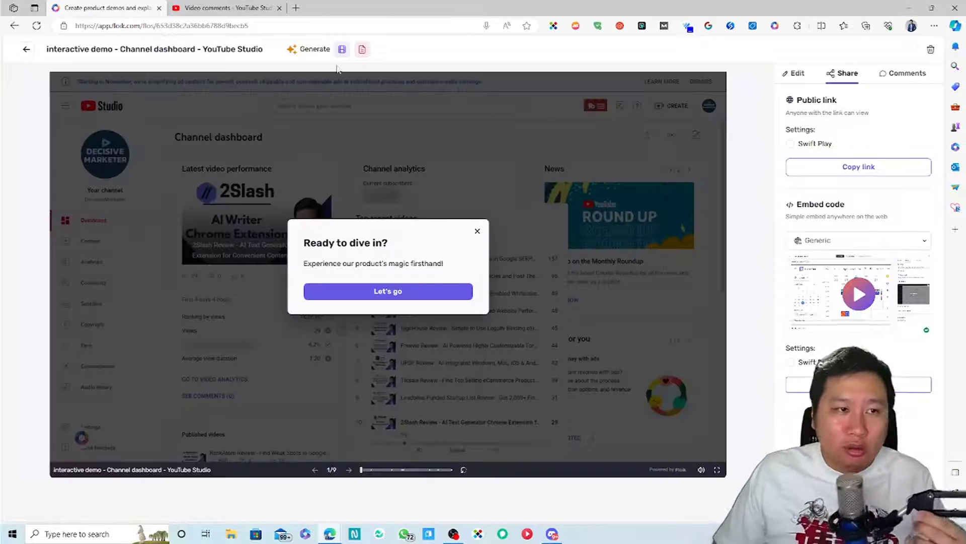
pyautogui.click(363, 51)
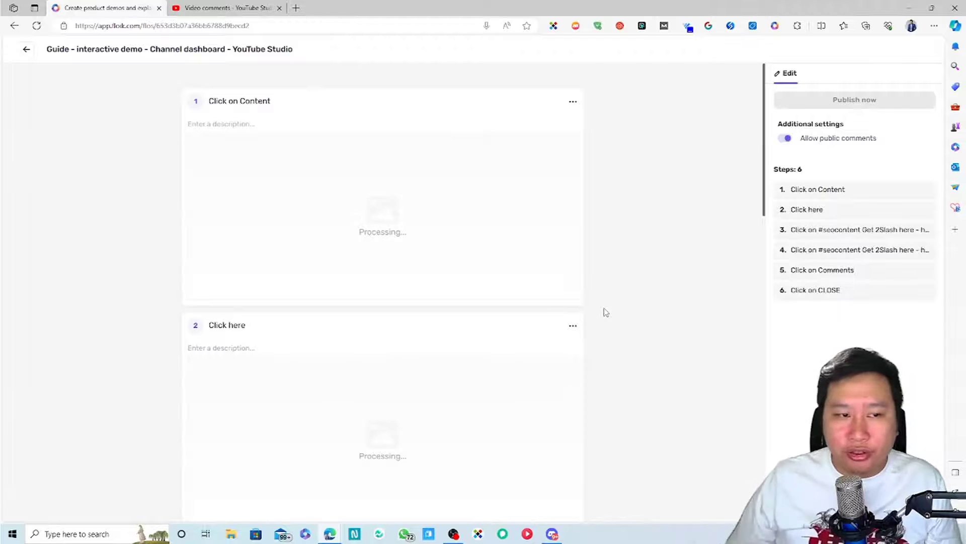
# Look through all the generated guide's steps and publish the guide.
pyautogui.scroll(-3, 627, 335)
pyautogui.scroll(-12, 627, 335)
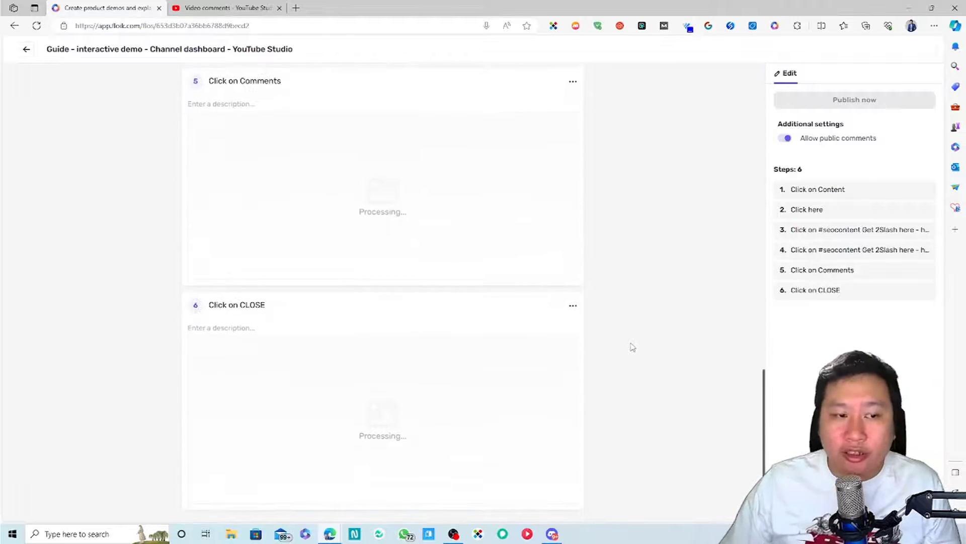
pyautogui.scroll(15, 626, 345)
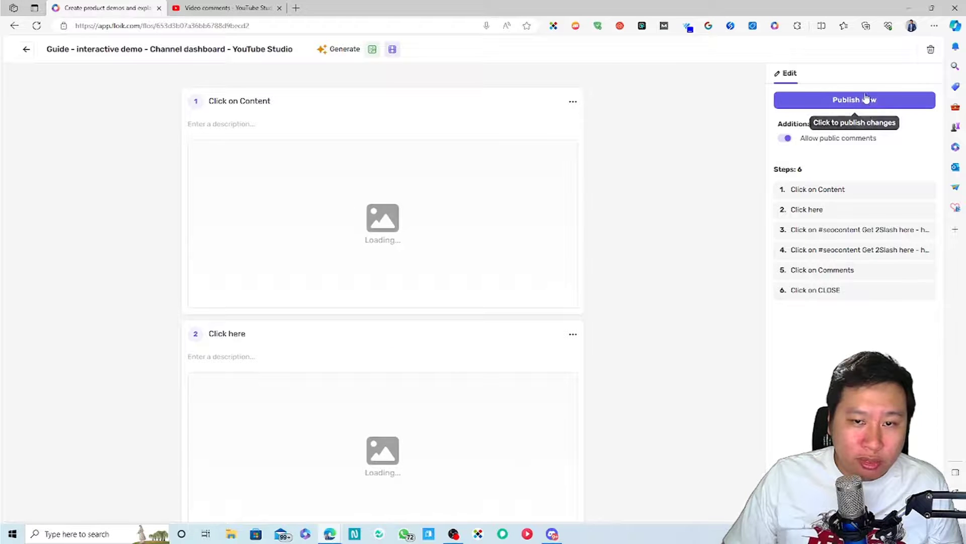
pyautogui.click(866, 100)
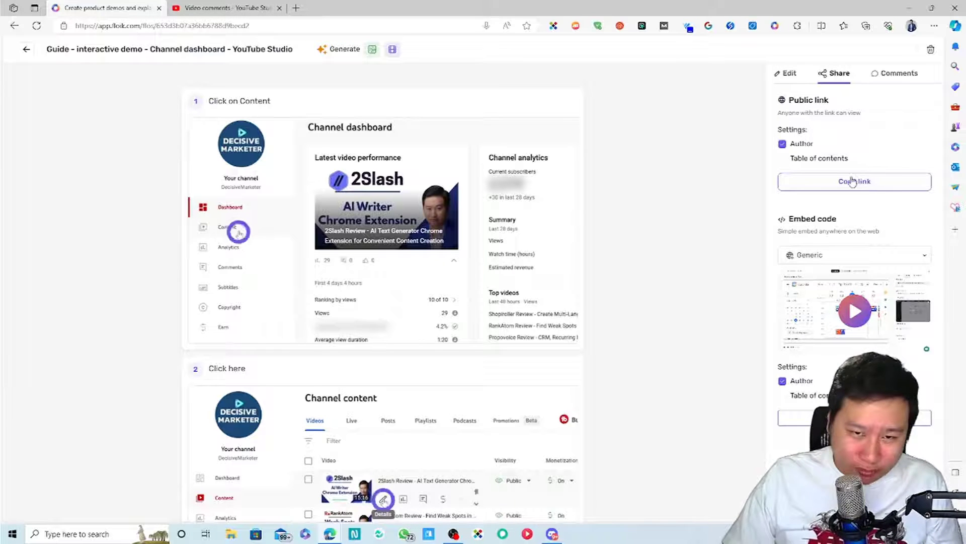
# Review the published guide's comments section and editing options, and return to its sharing settings.
pyautogui.click(904, 75)
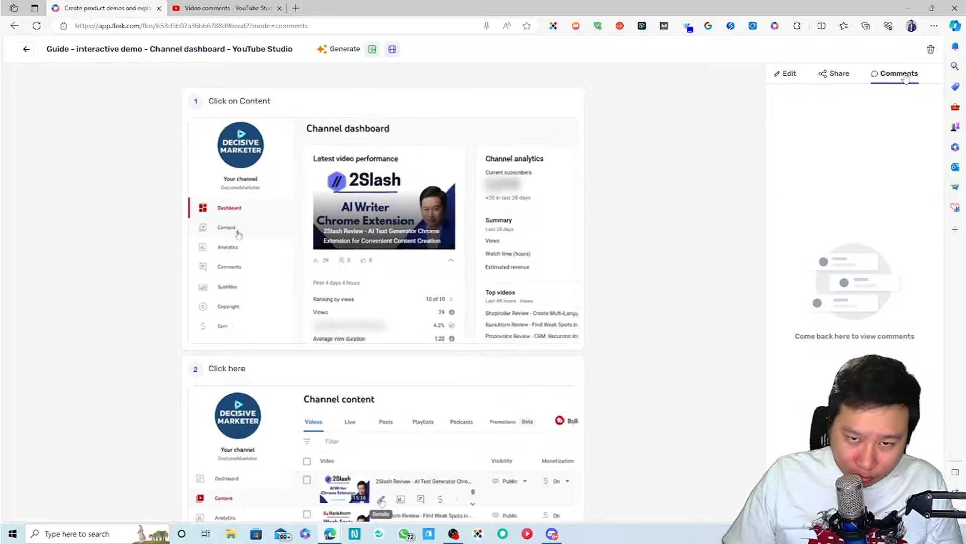
pyautogui.click(828, 75)
pyautogui.click(790, 75)
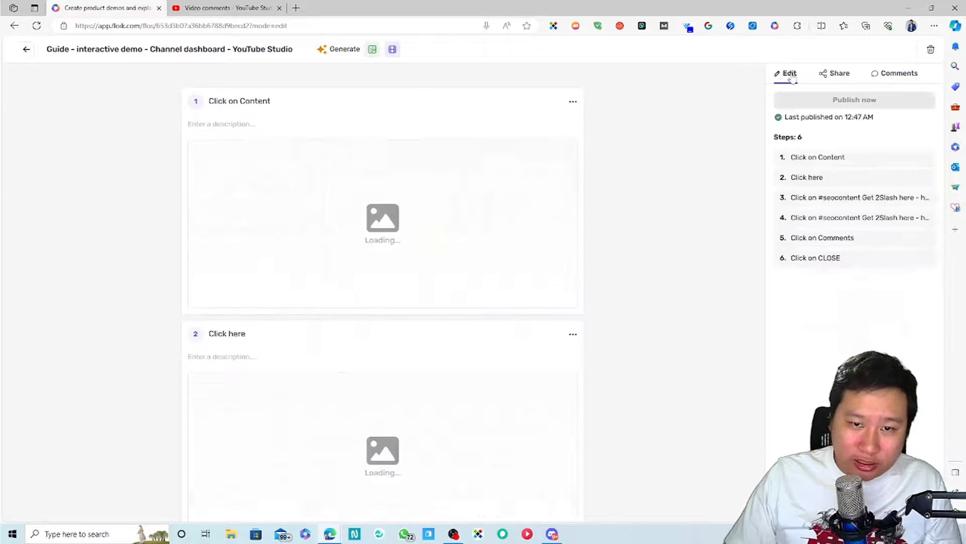
pyautogui.click(837, 73)
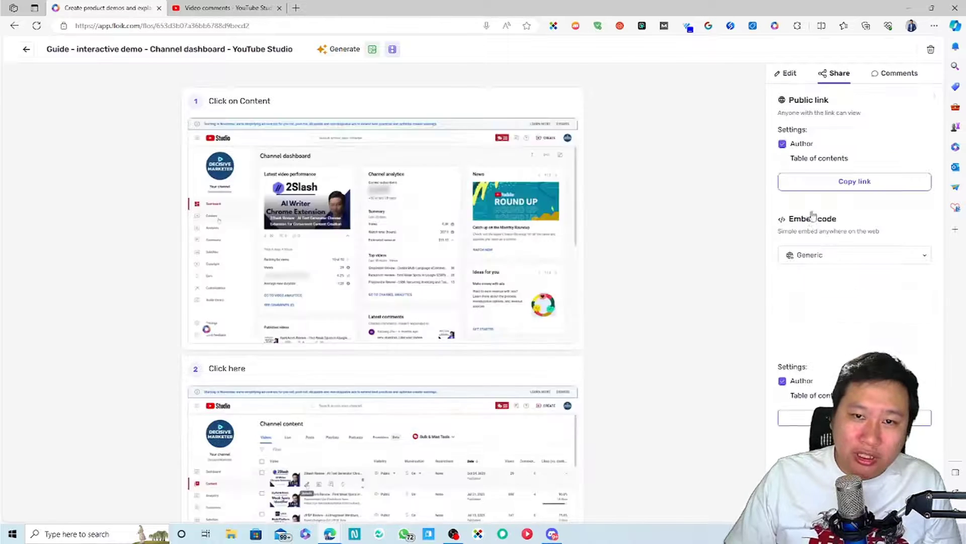
# Copy the guide's public link and load it in a new InPrivate window.
pyautogui.click(841, 182)
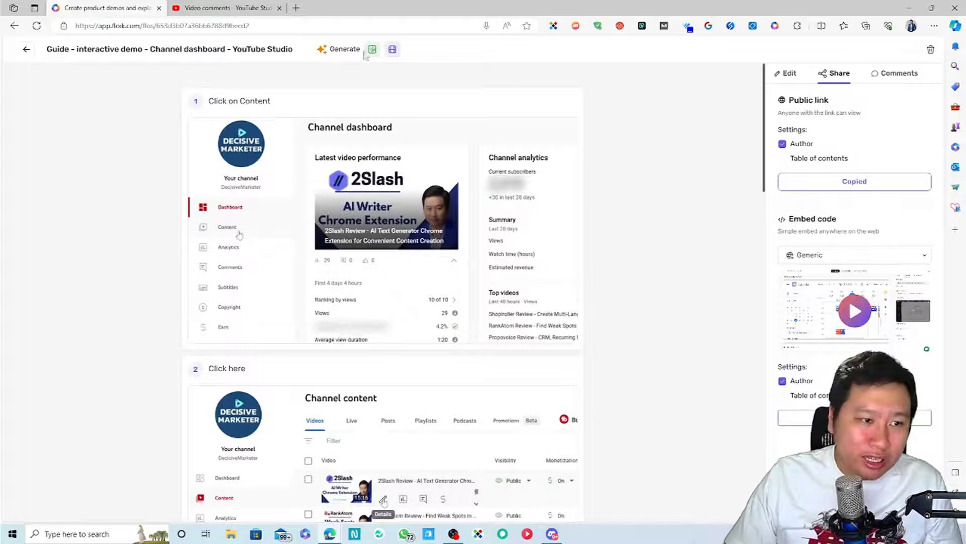
pyautogui.click(934, 26)
pyautogui.click(875, 74)
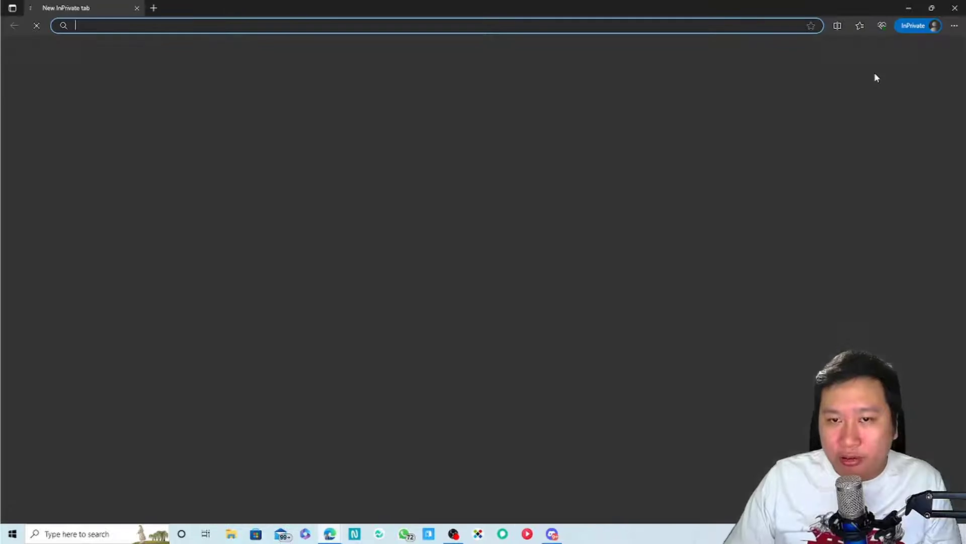
pyautogui.hotkey('ctrl', 'v')
pyautogui.press('Return')
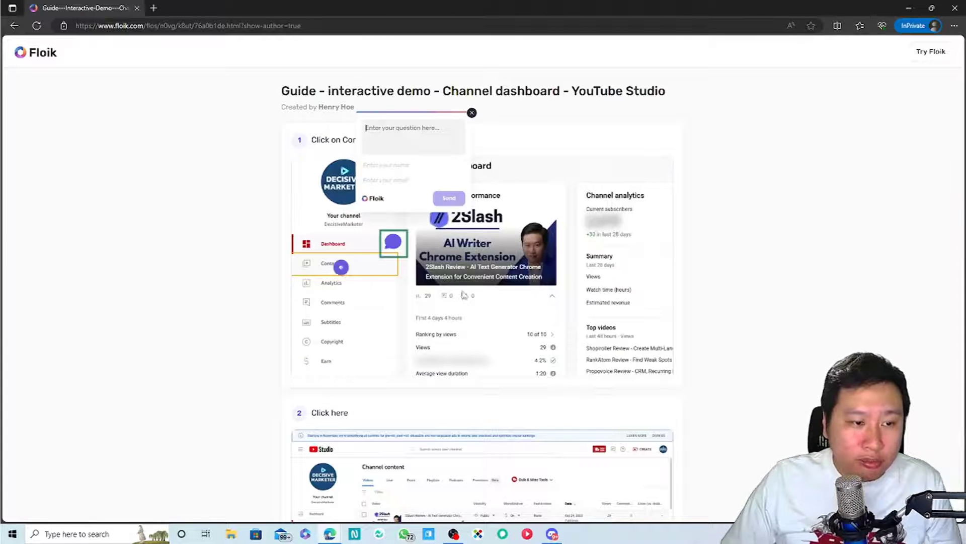
# Post the comment "Hi I have a questions" on the "Click on Content" step's screenshot, leaving name and email blank.
pyautogui.click(472, 113)
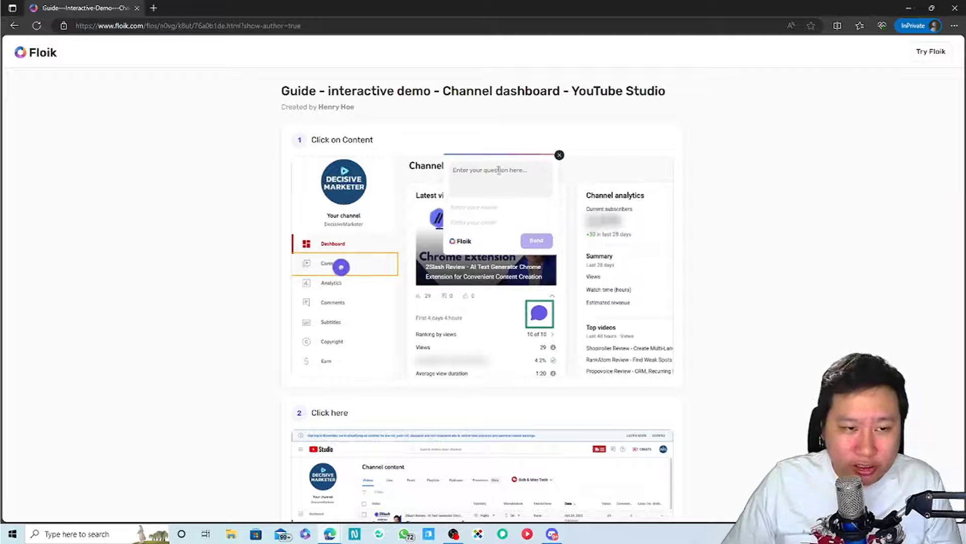
pyautogui.write('Hi I have a questions')
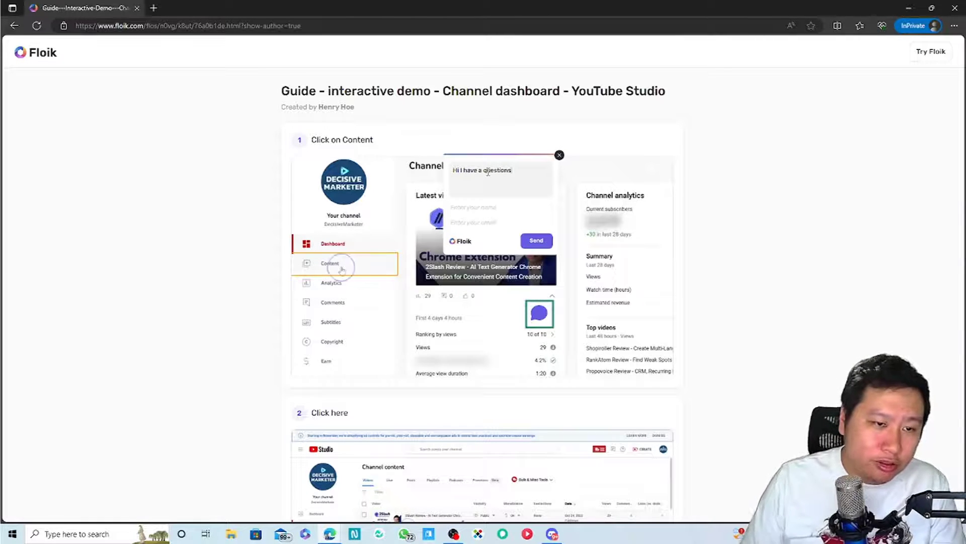
pyautogui.click(536, 242)
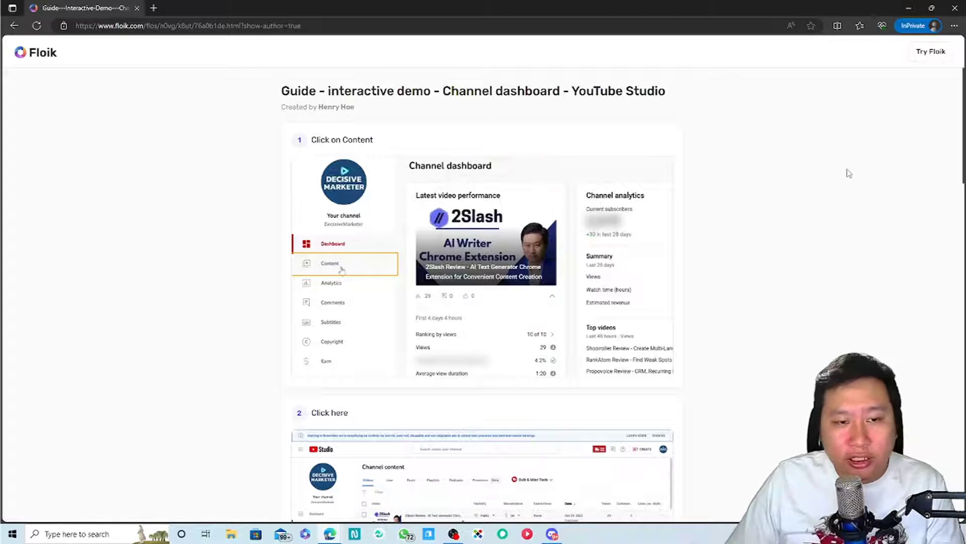
# Close the InPrivate window and locate the anonymous comment on the guide from its comments section.
pyautogui.click(955, 8)
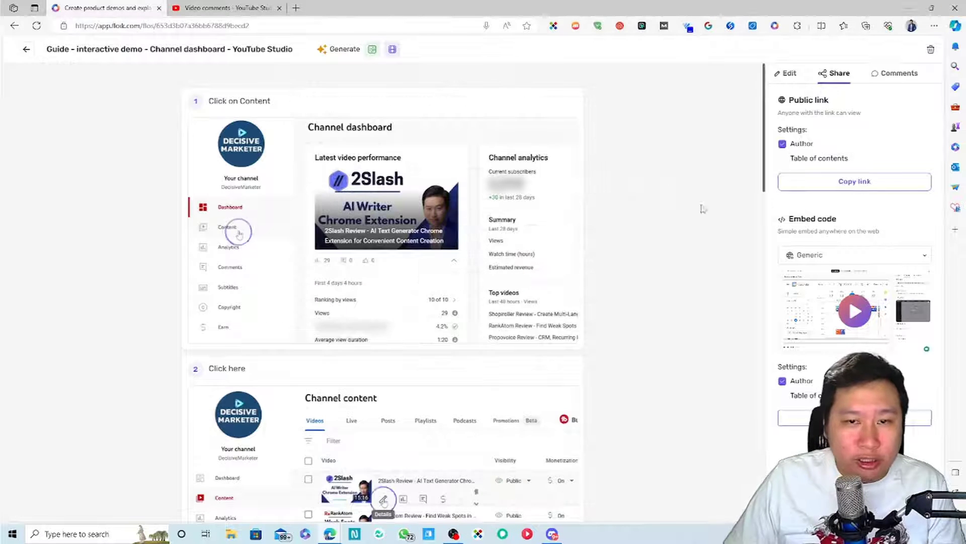
pyautogui.click(895, 74)
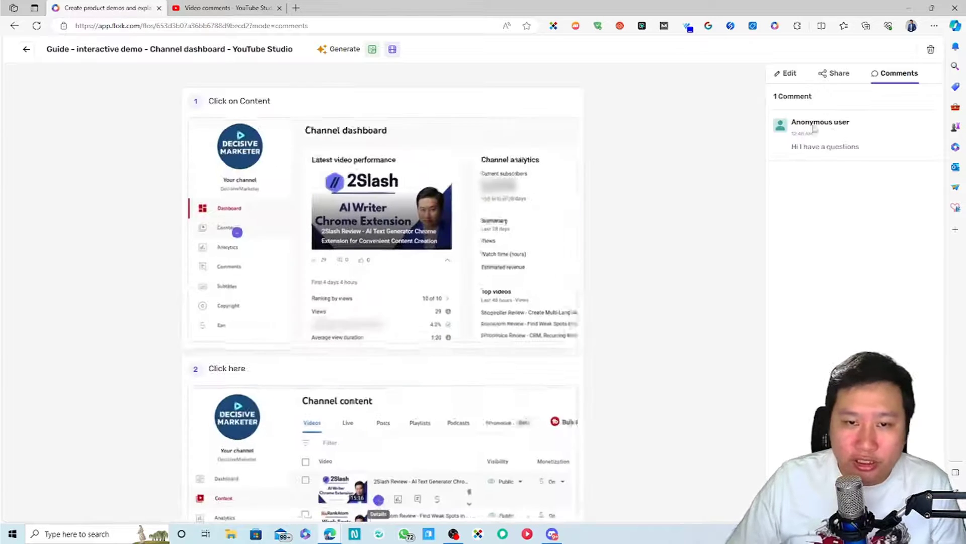
pyautogui.click(782, 126)
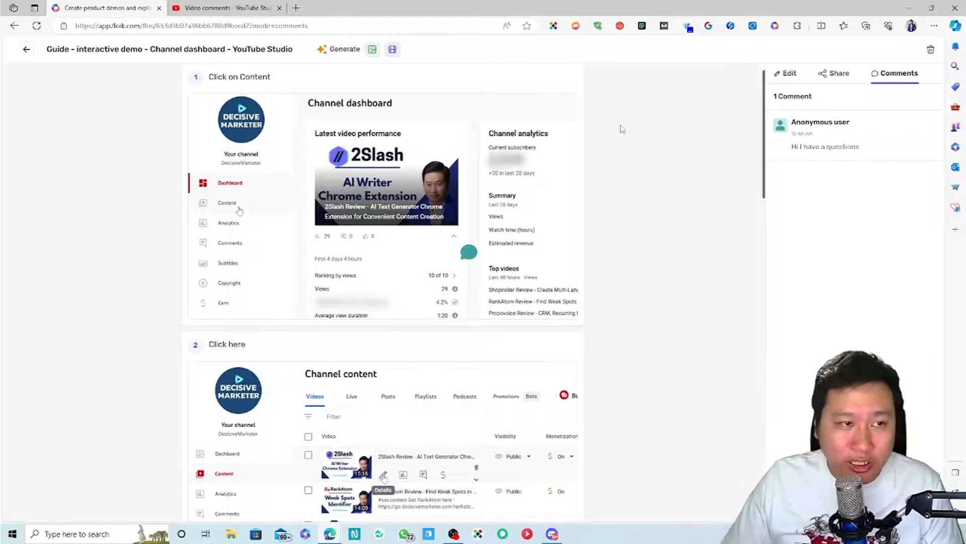
# Leave the guide through its editing view, and check the Flo Insights and Team space pages.
pyautogui.click(786, 74)
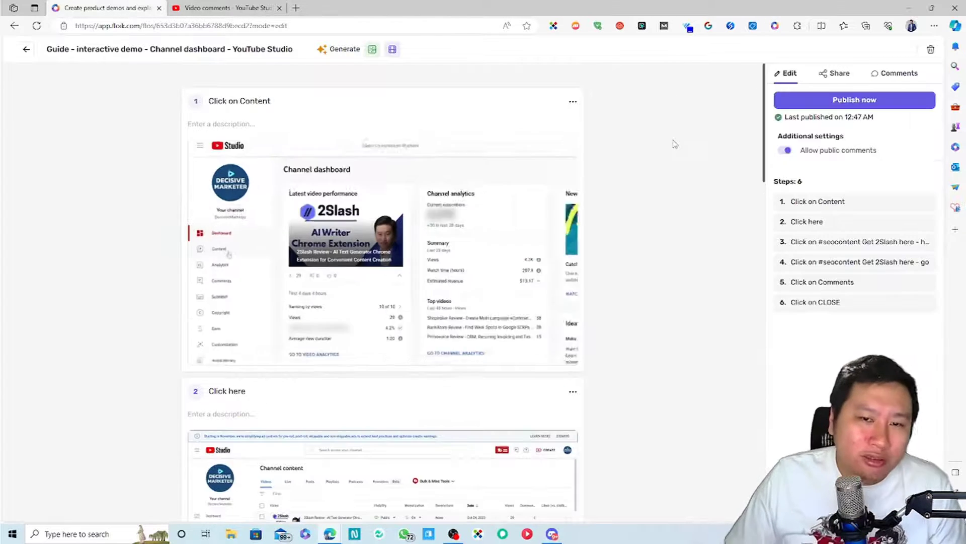
pyautogui.click(27, 49)
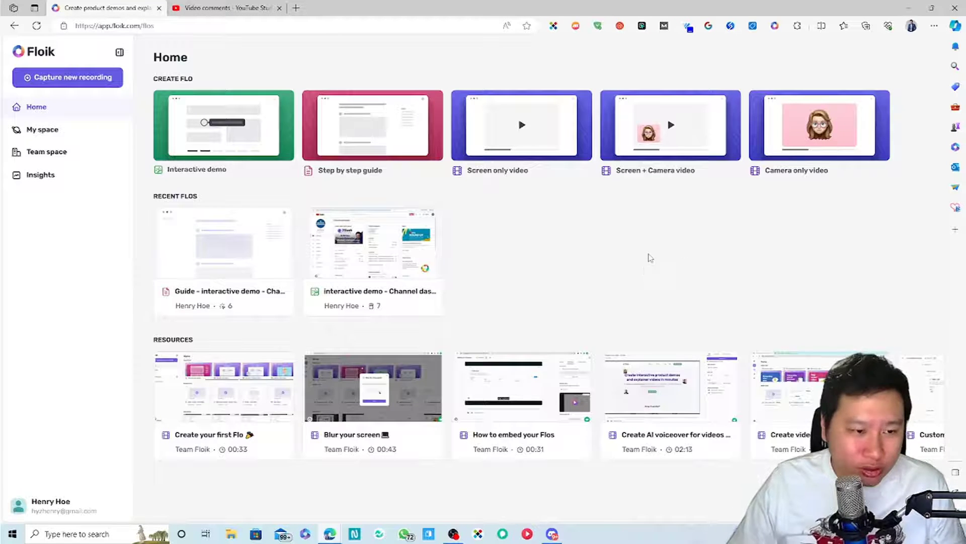
pyautogui.click(60, 175)
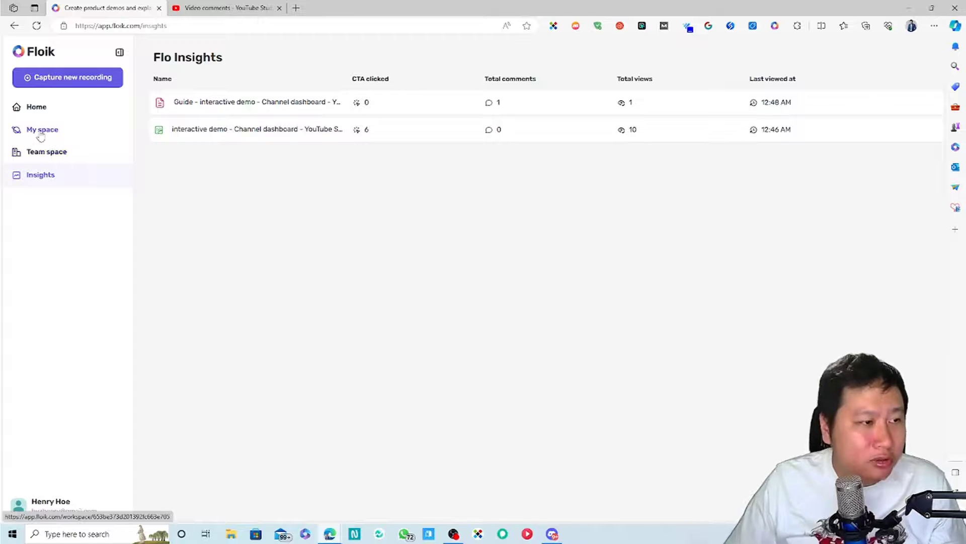
pyautogui.click(60, 151)
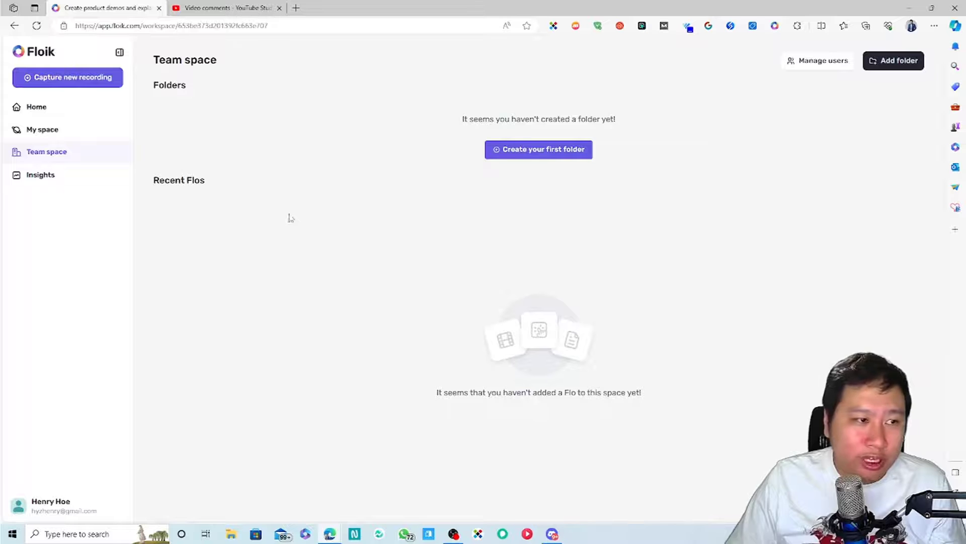
# Open the account settings and view the team member invitation section.
pyautogui.click(23, 508)
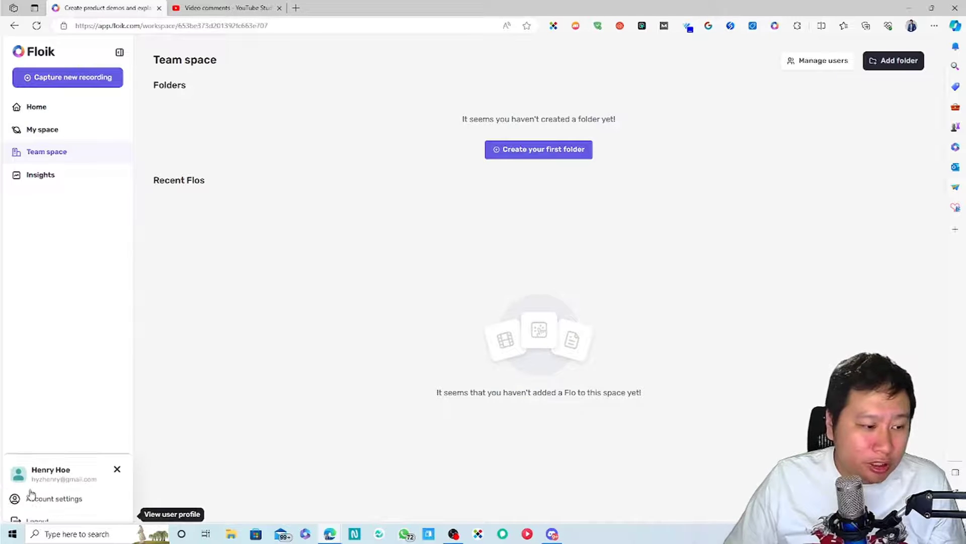
pyautogui.click(40, 489)
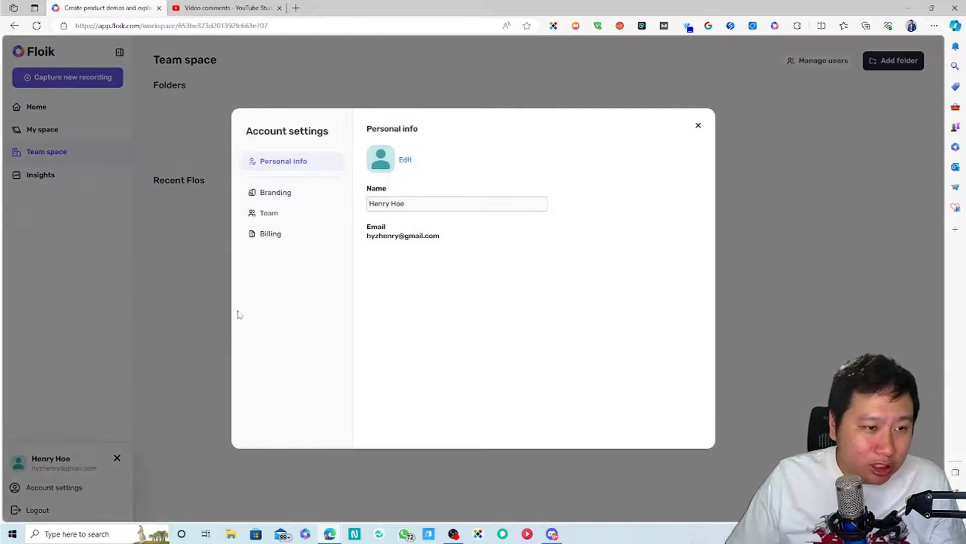
pyautogui.click(281, 213)
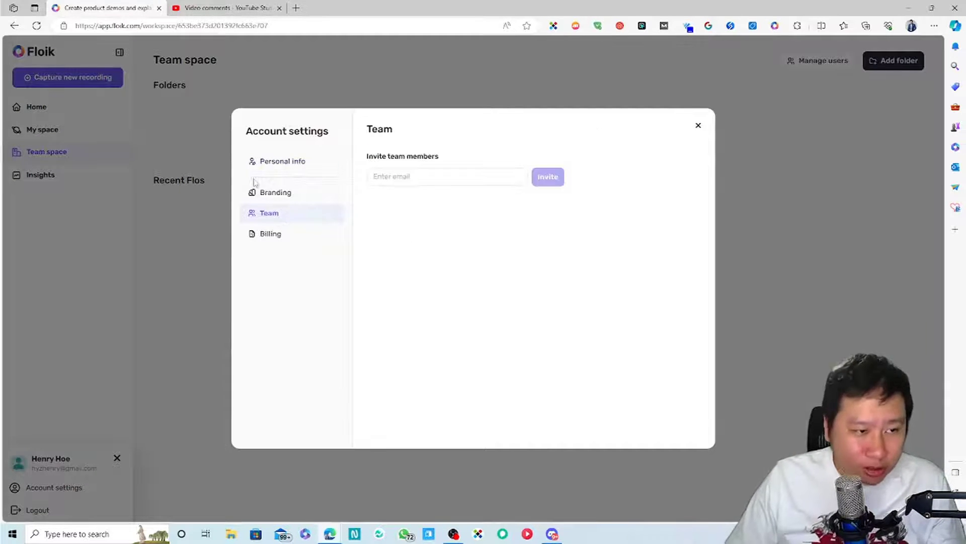
# Review the Branding settings for logo, logo corner, color and Floik branding, and close the account settings.
pyautogui.click(280, 193)
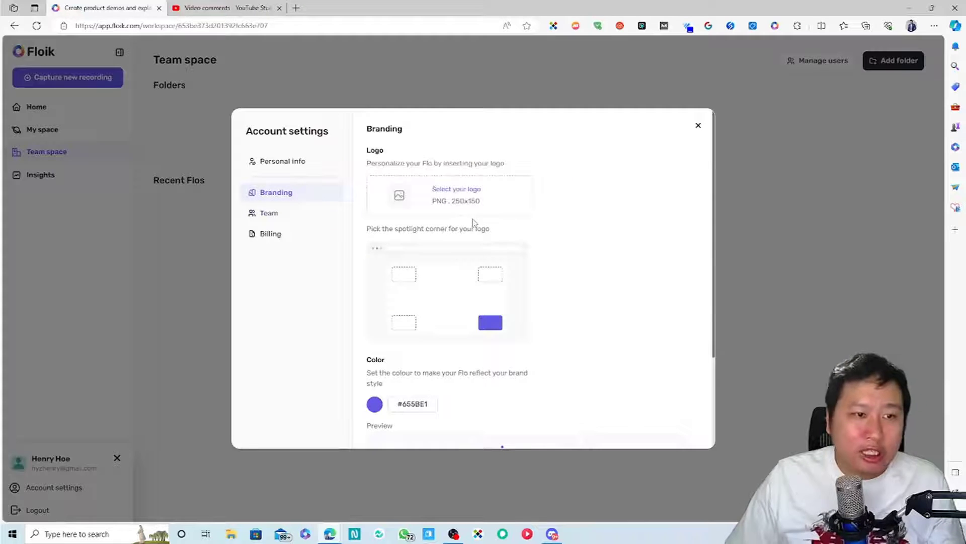
pyautogui.scroll(-3, 476, 261)
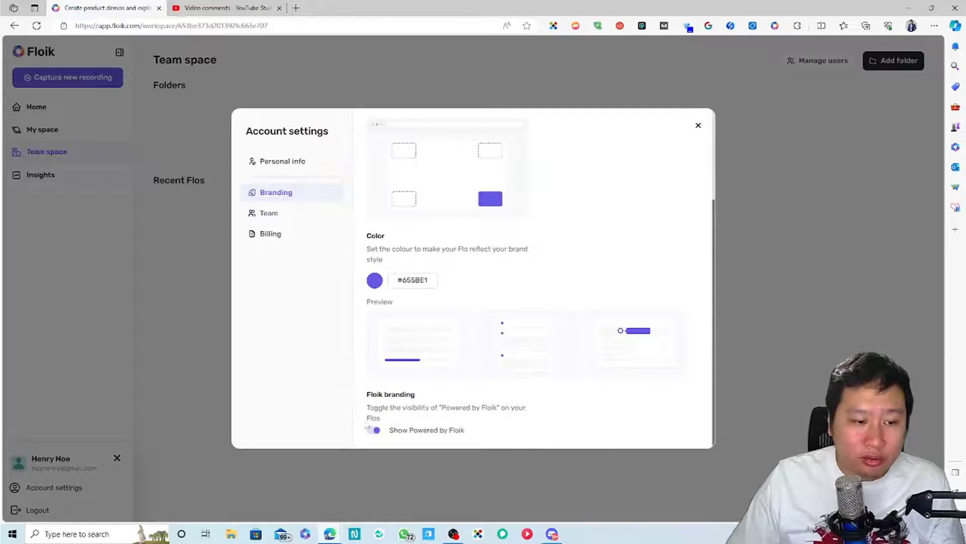
pyautogui.scroll(3, 466, 365)
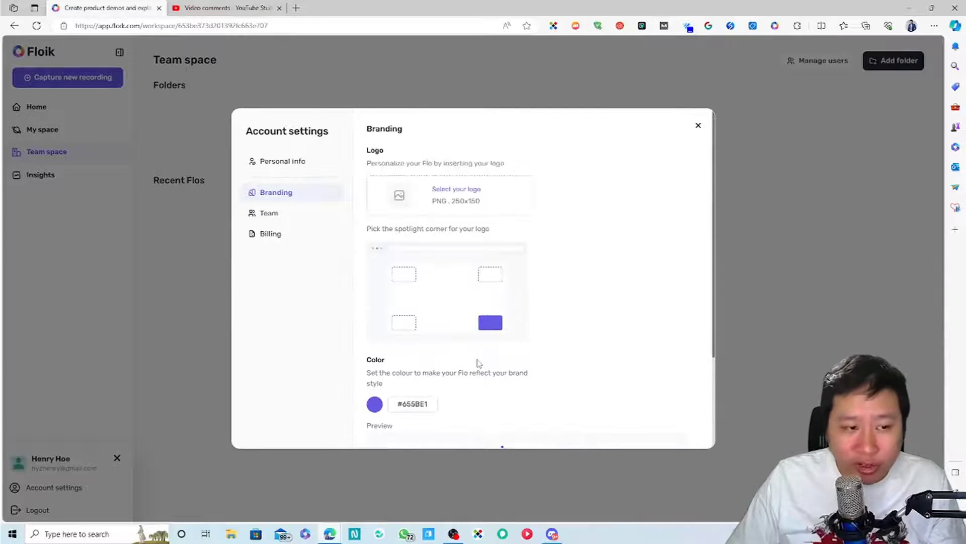
pyautogui.scroll(-1, 425, 185)
pyautogui.scroll(1, 426, 185)
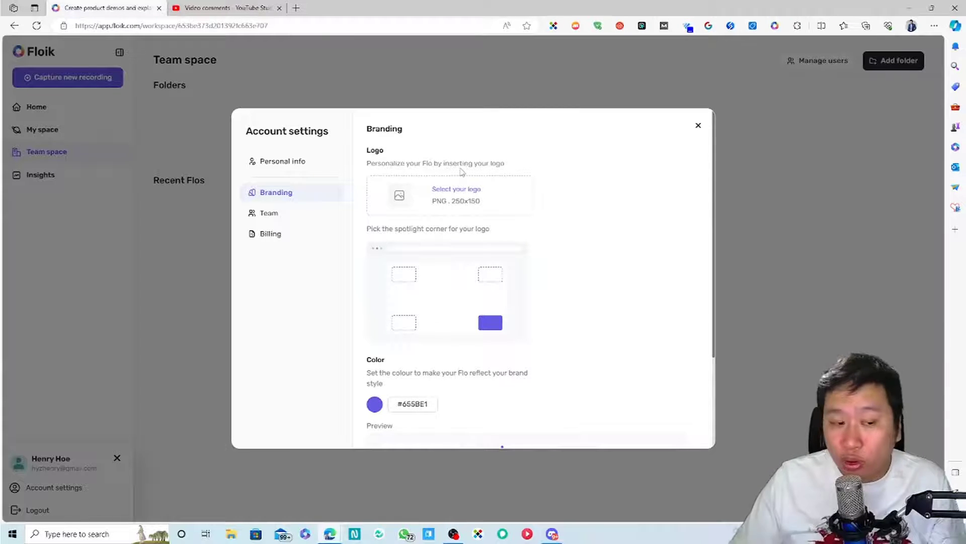
pyautogui.scroll(-3, 570, 302)
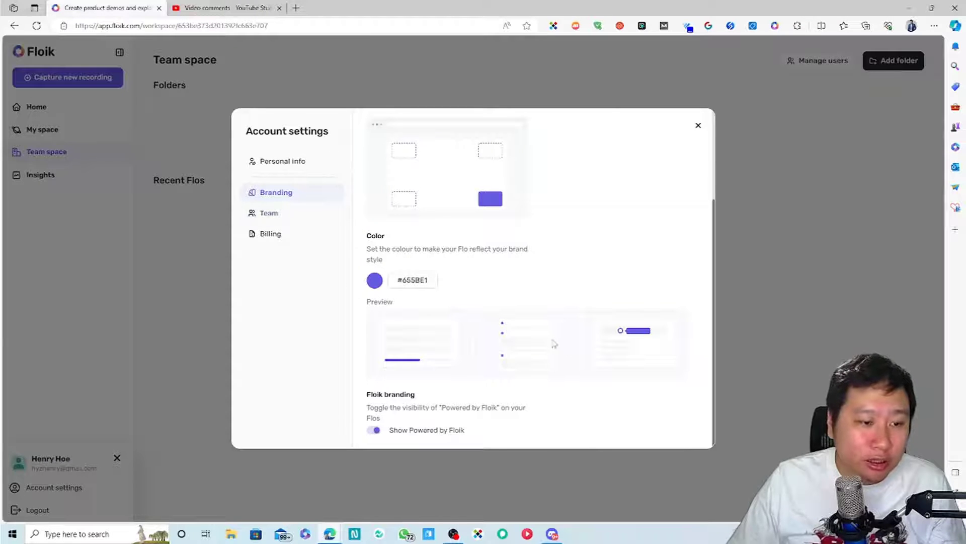
pyautogui.scroll(3, 508, 370)
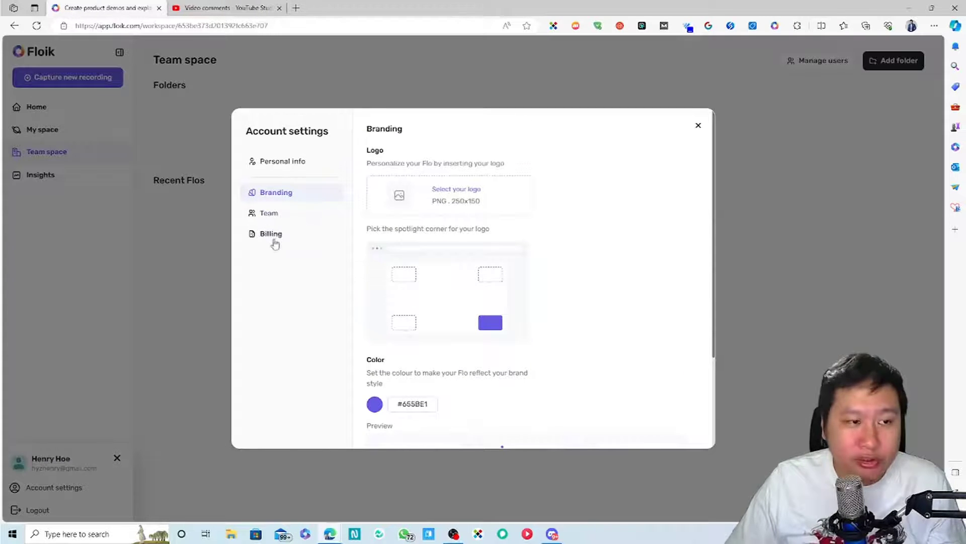
pyautogui.click(308, 160)
pyautogui.click(698, 126)
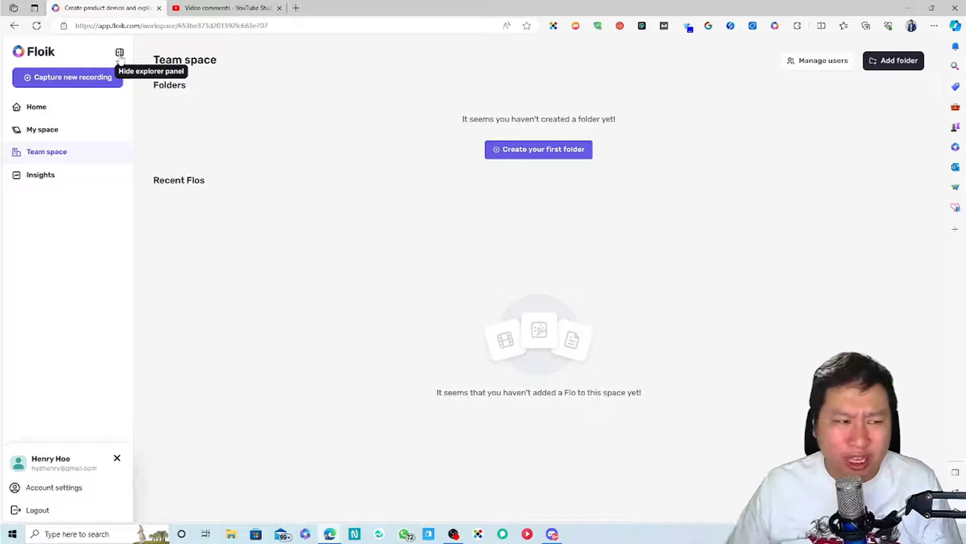
# View the Flo Insights page again and return to Home.
pyautogui.click(56, 182)
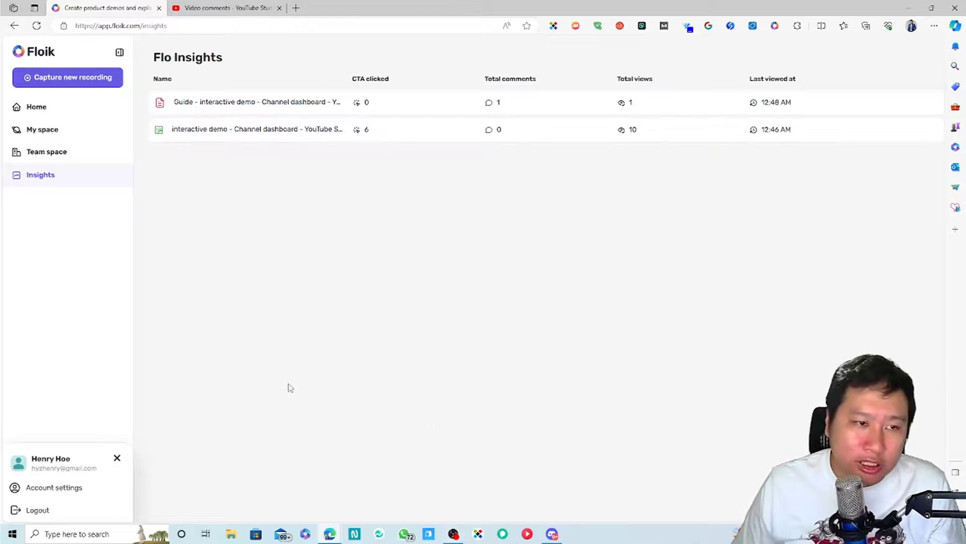
pyautogui.click(34, 107)
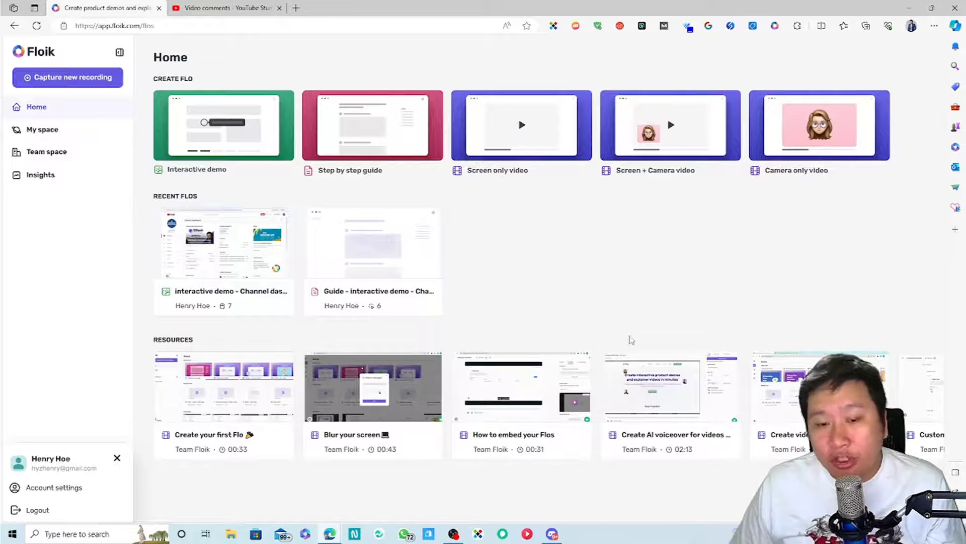